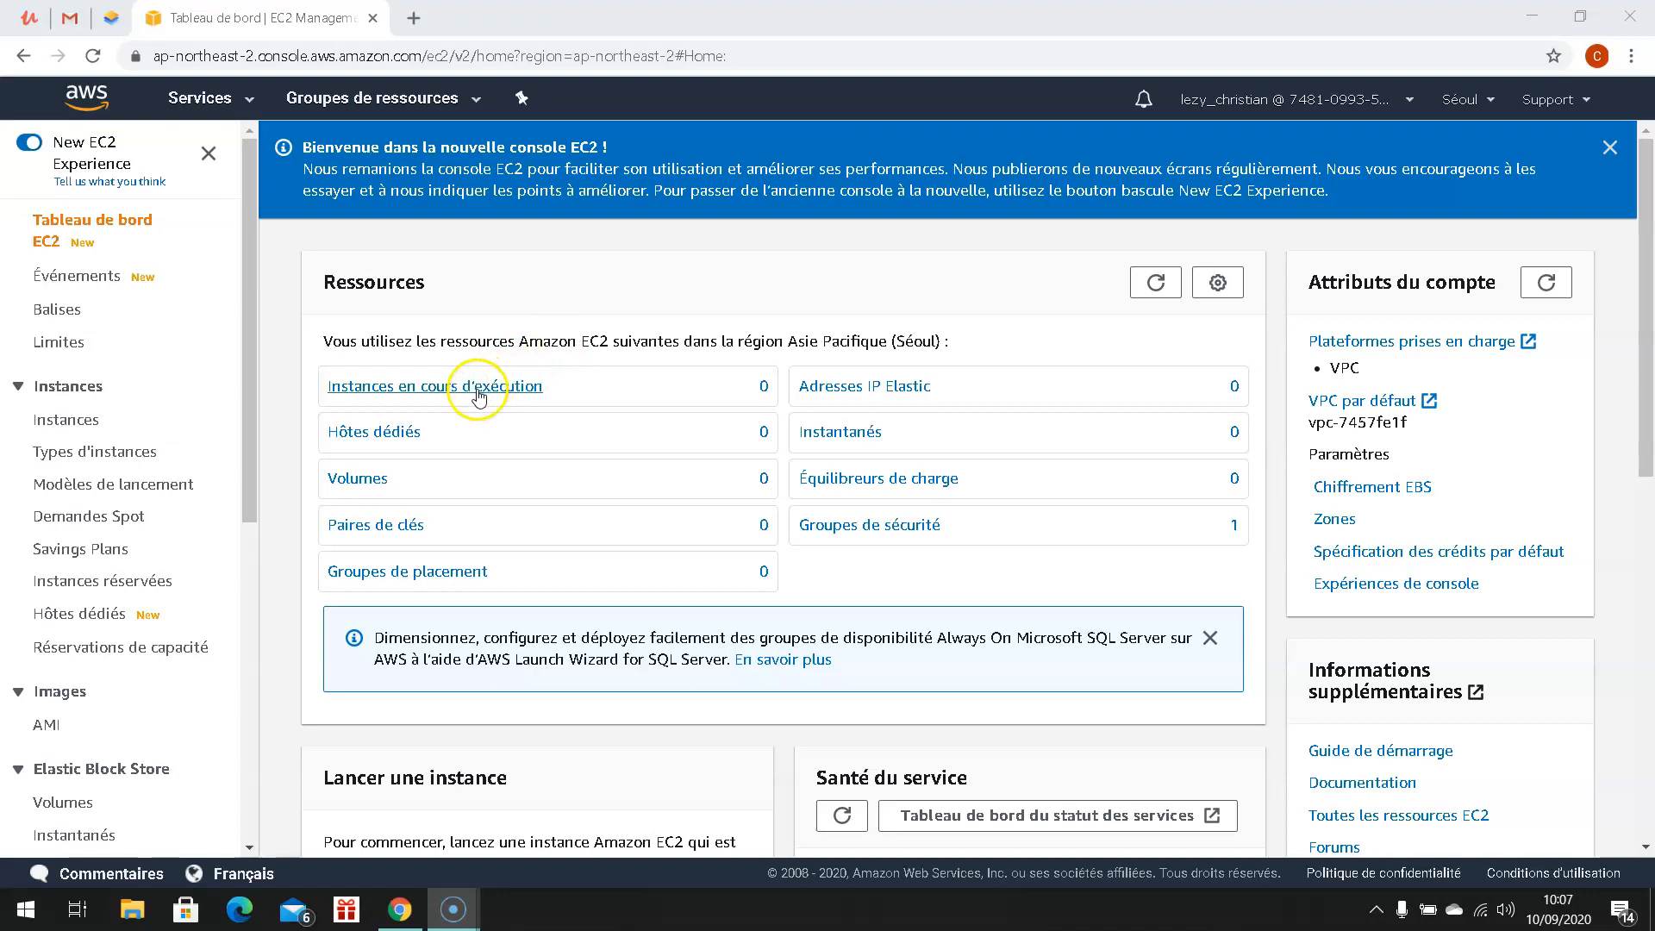
- Start launching an EC2 instance with Amazon Linux AMI 2018.03.0 and the t2.micro type, and continue to the instance details
click(77, 428)
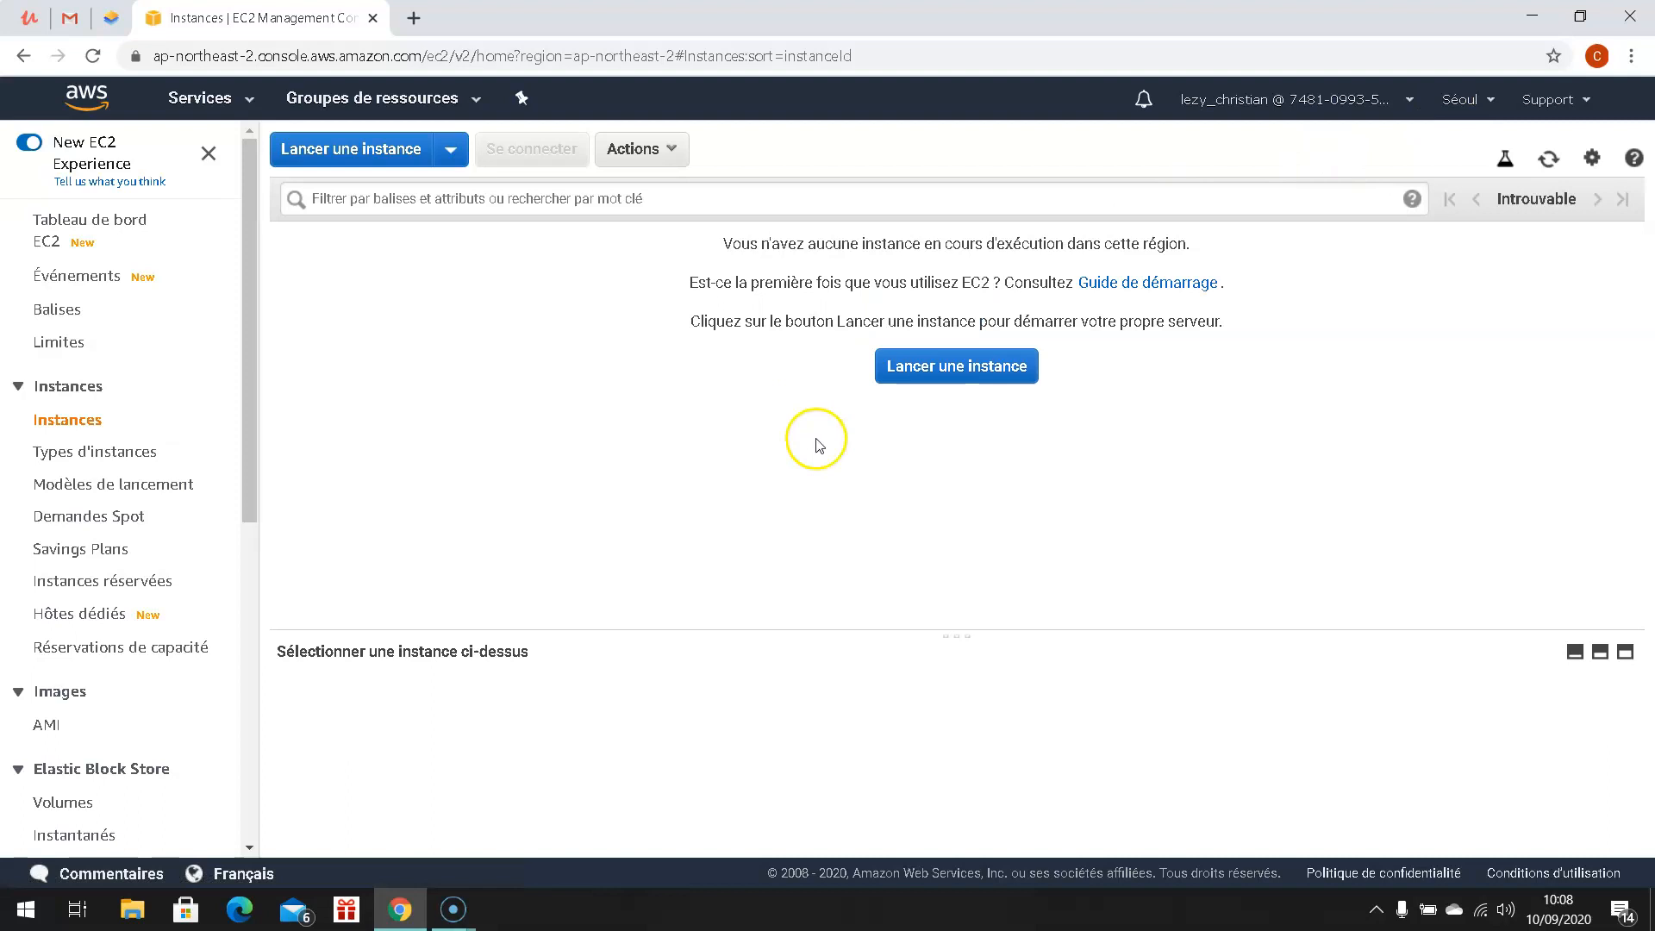
click(953, 367)
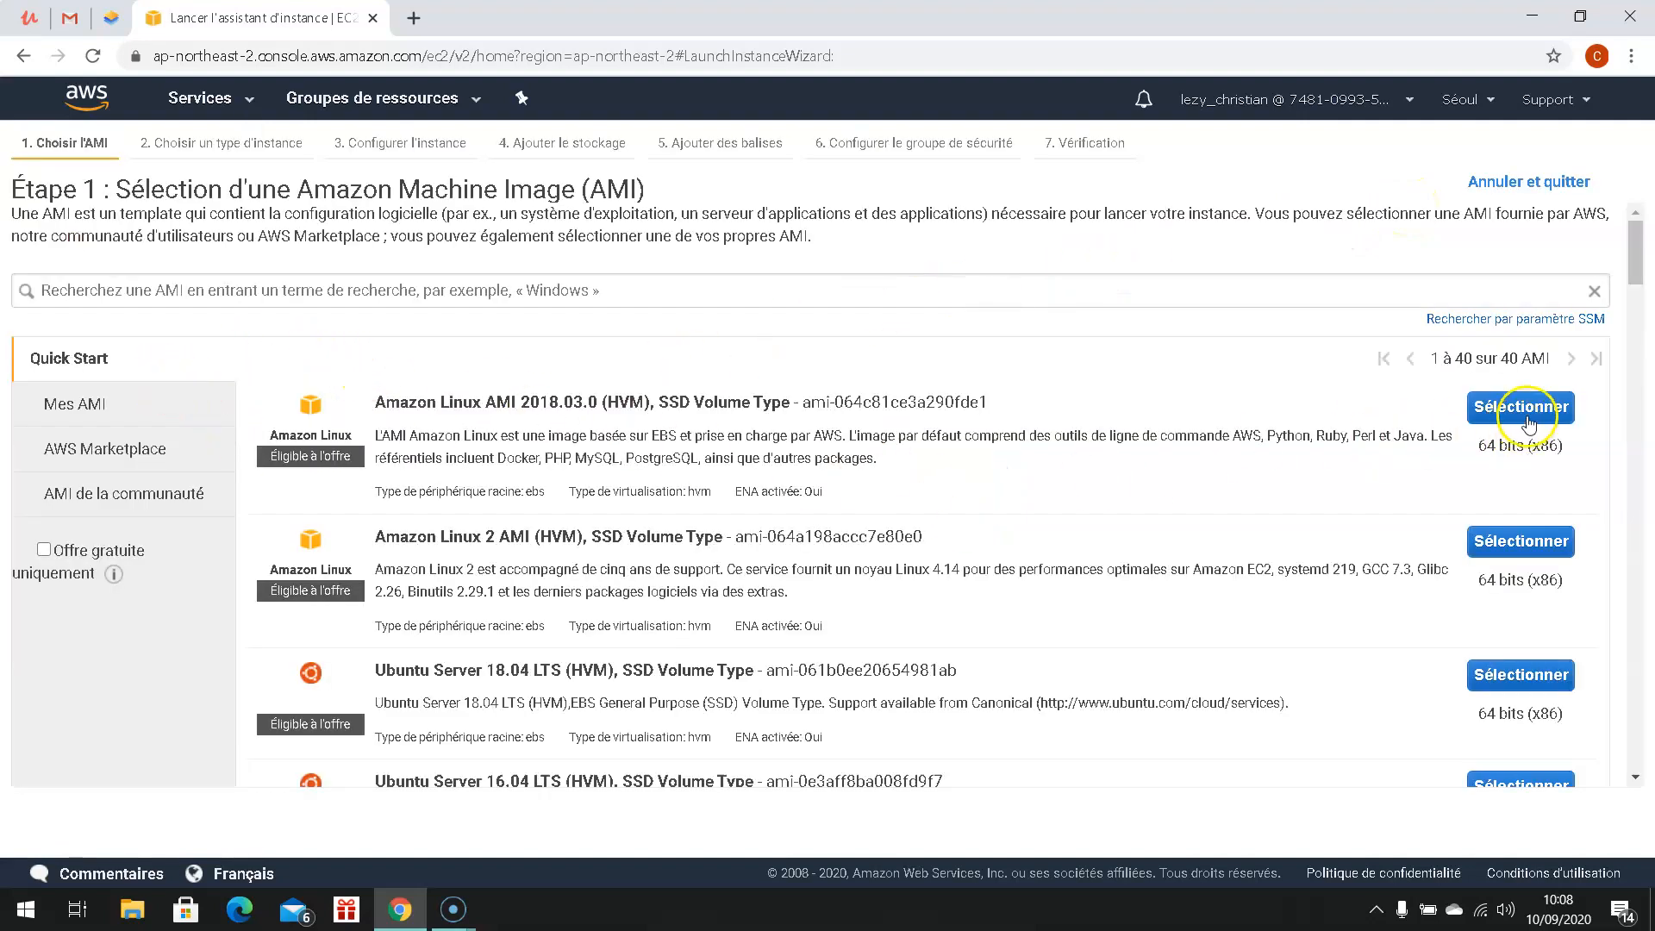
click(1531, 417)
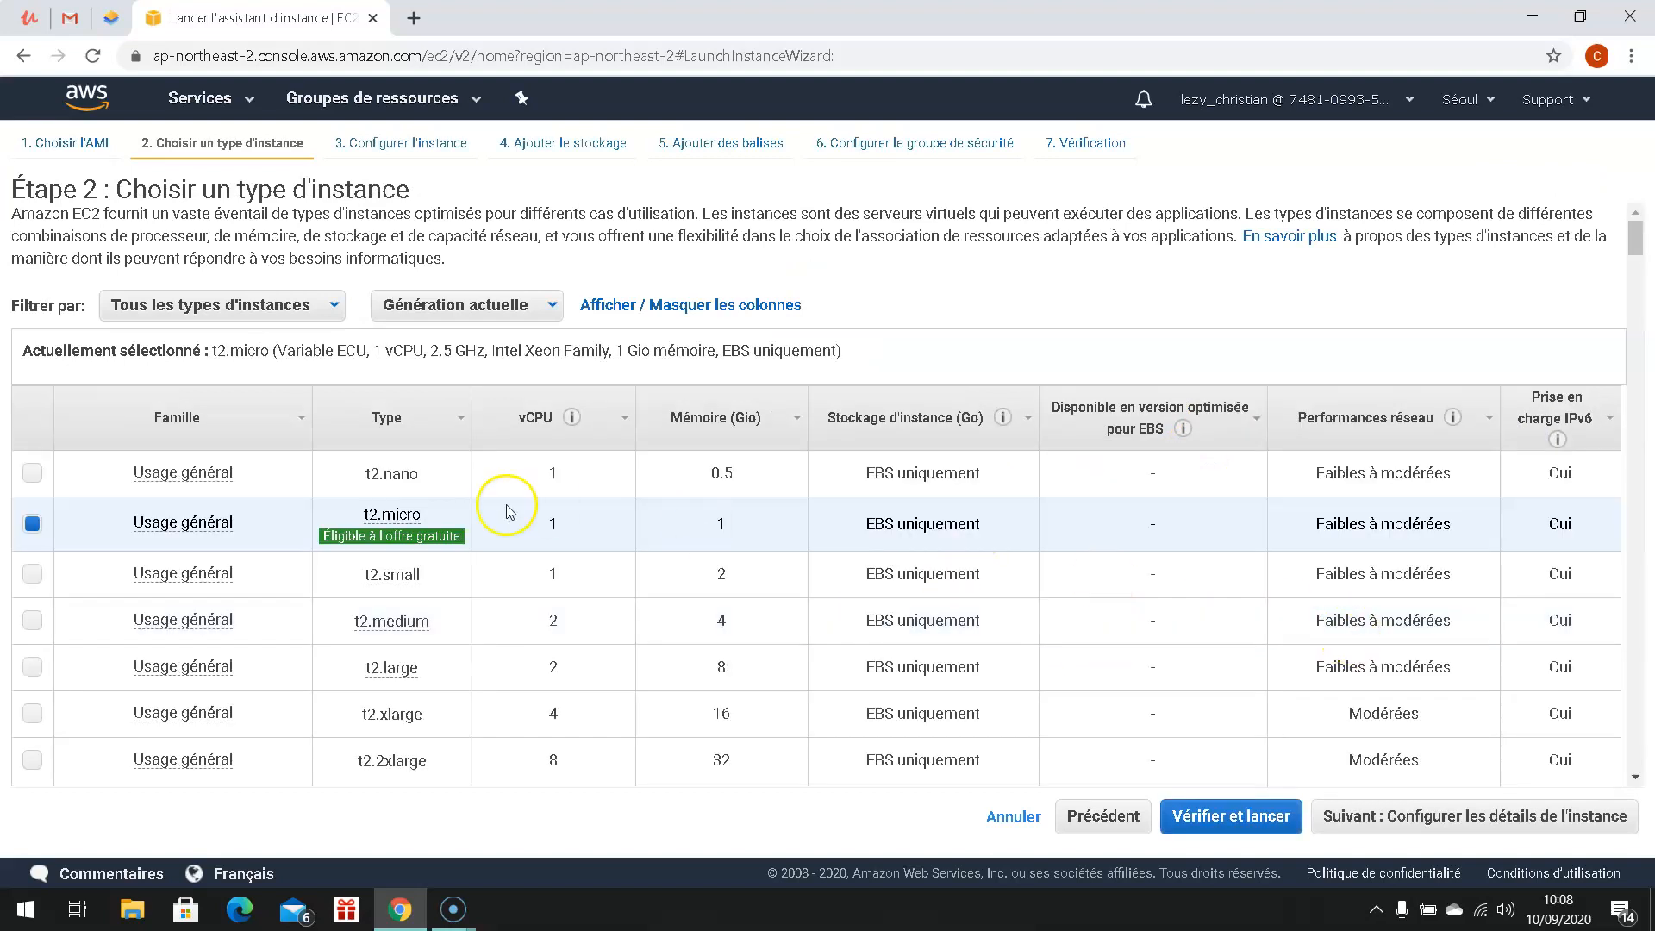
click(1445, 817)
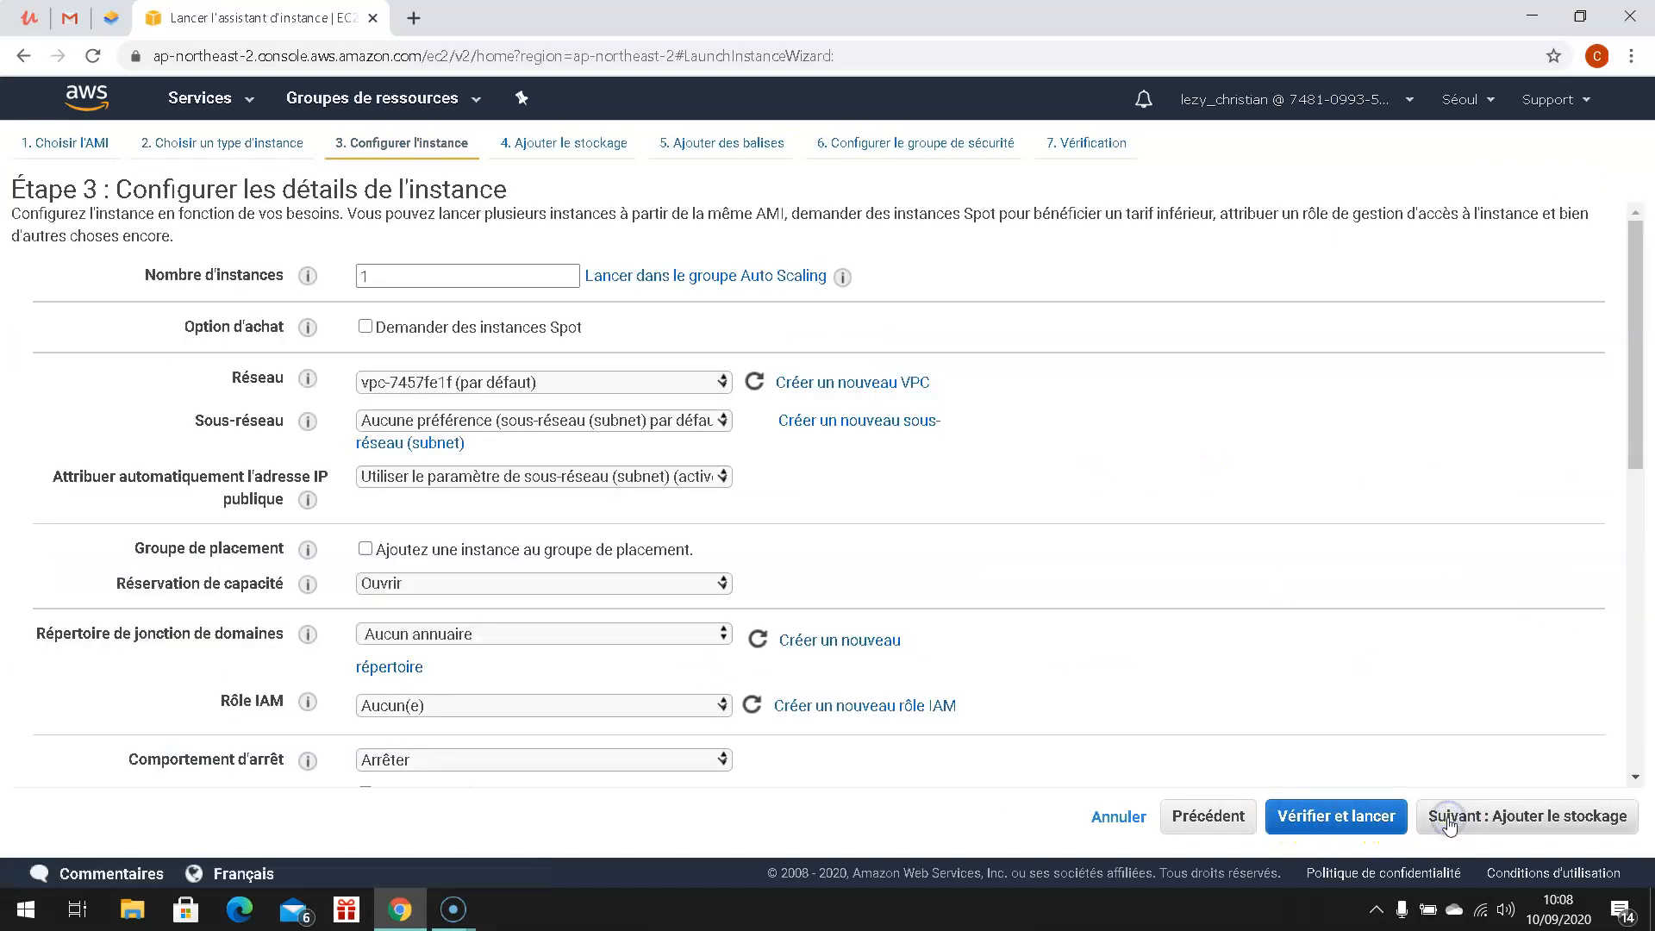
- Go to the user data field in the advanced details of the instance configuration
scroll(392, 532, down, 5)
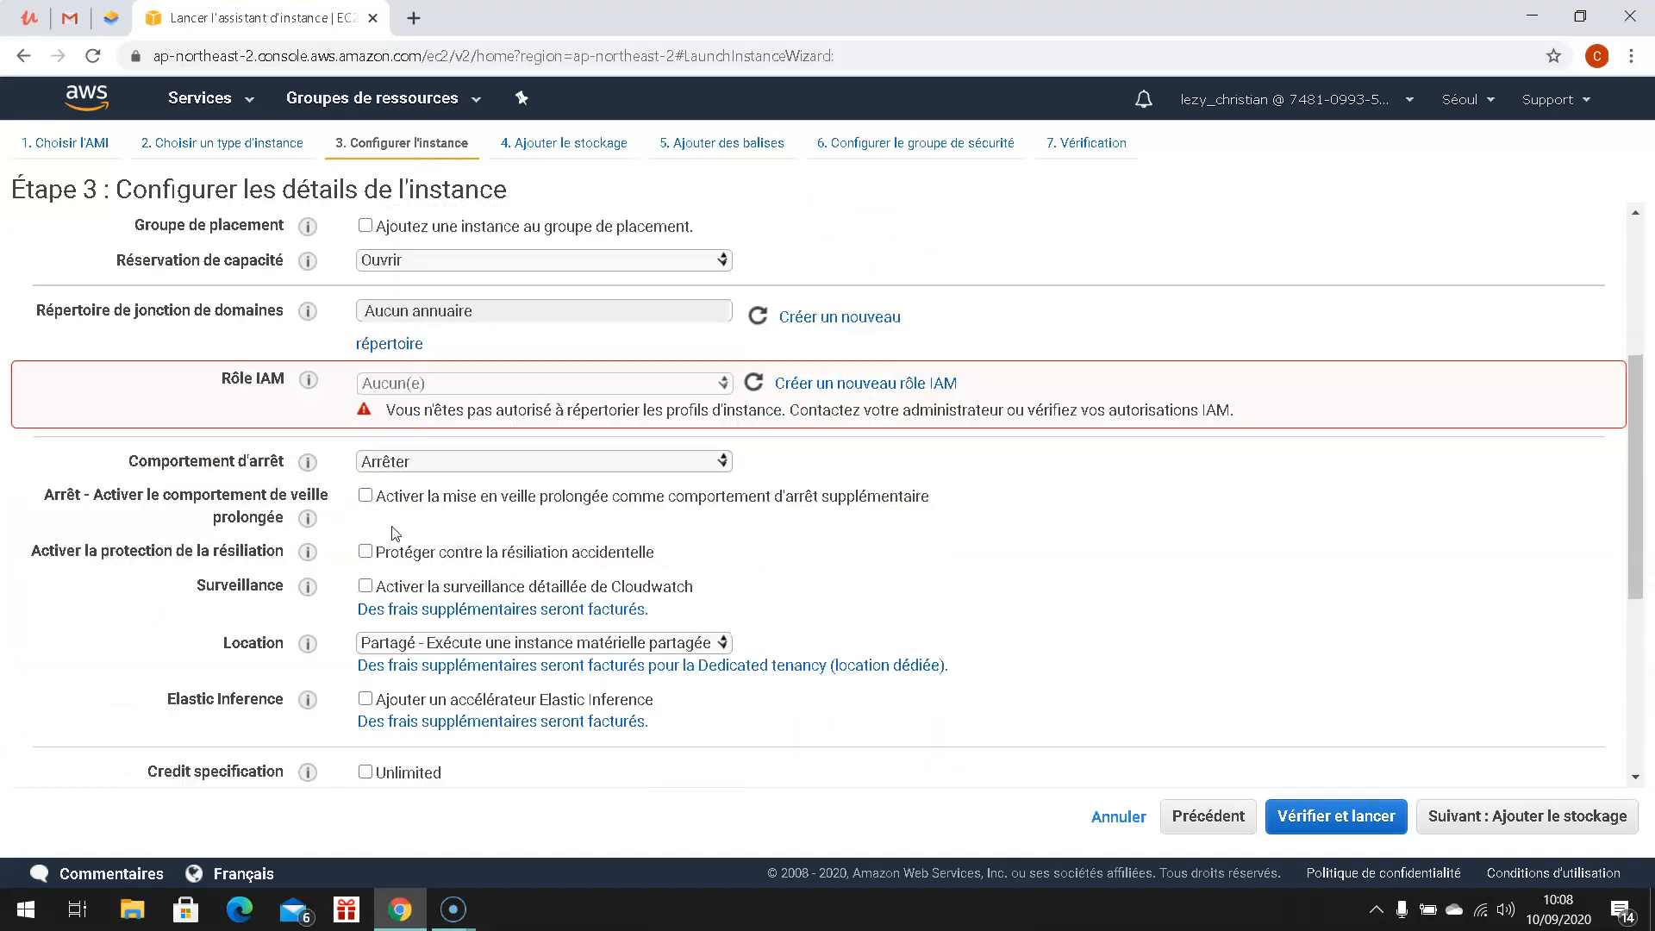
scroll(392, 532, down, 3)
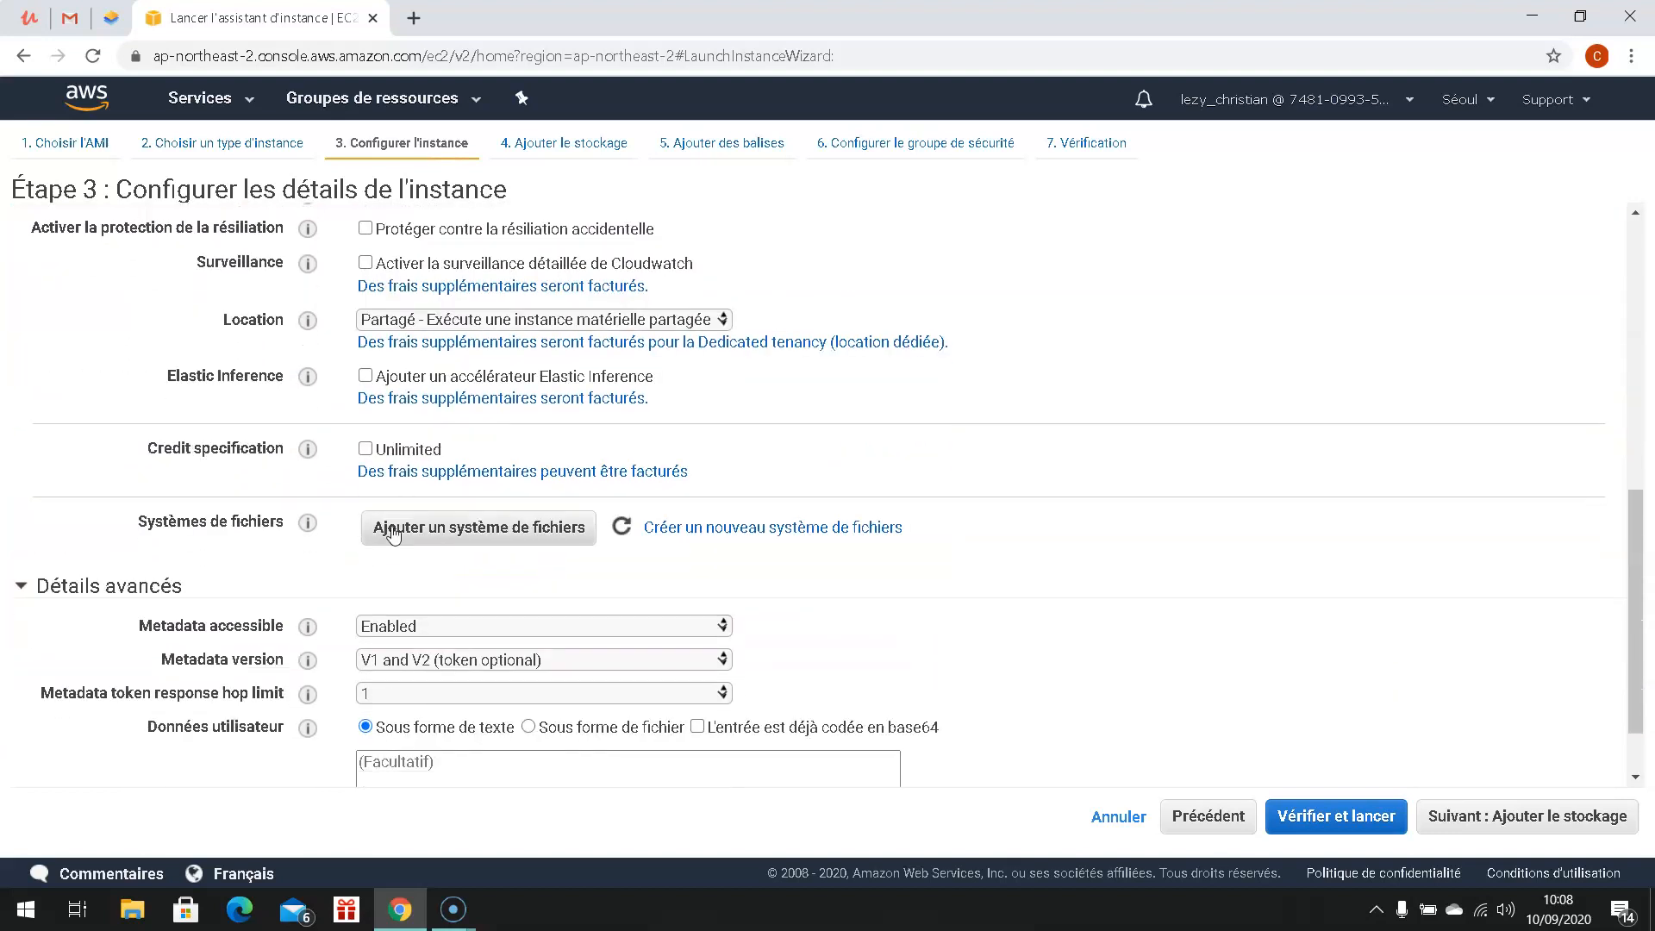
scroll(392, 531, down, 1)
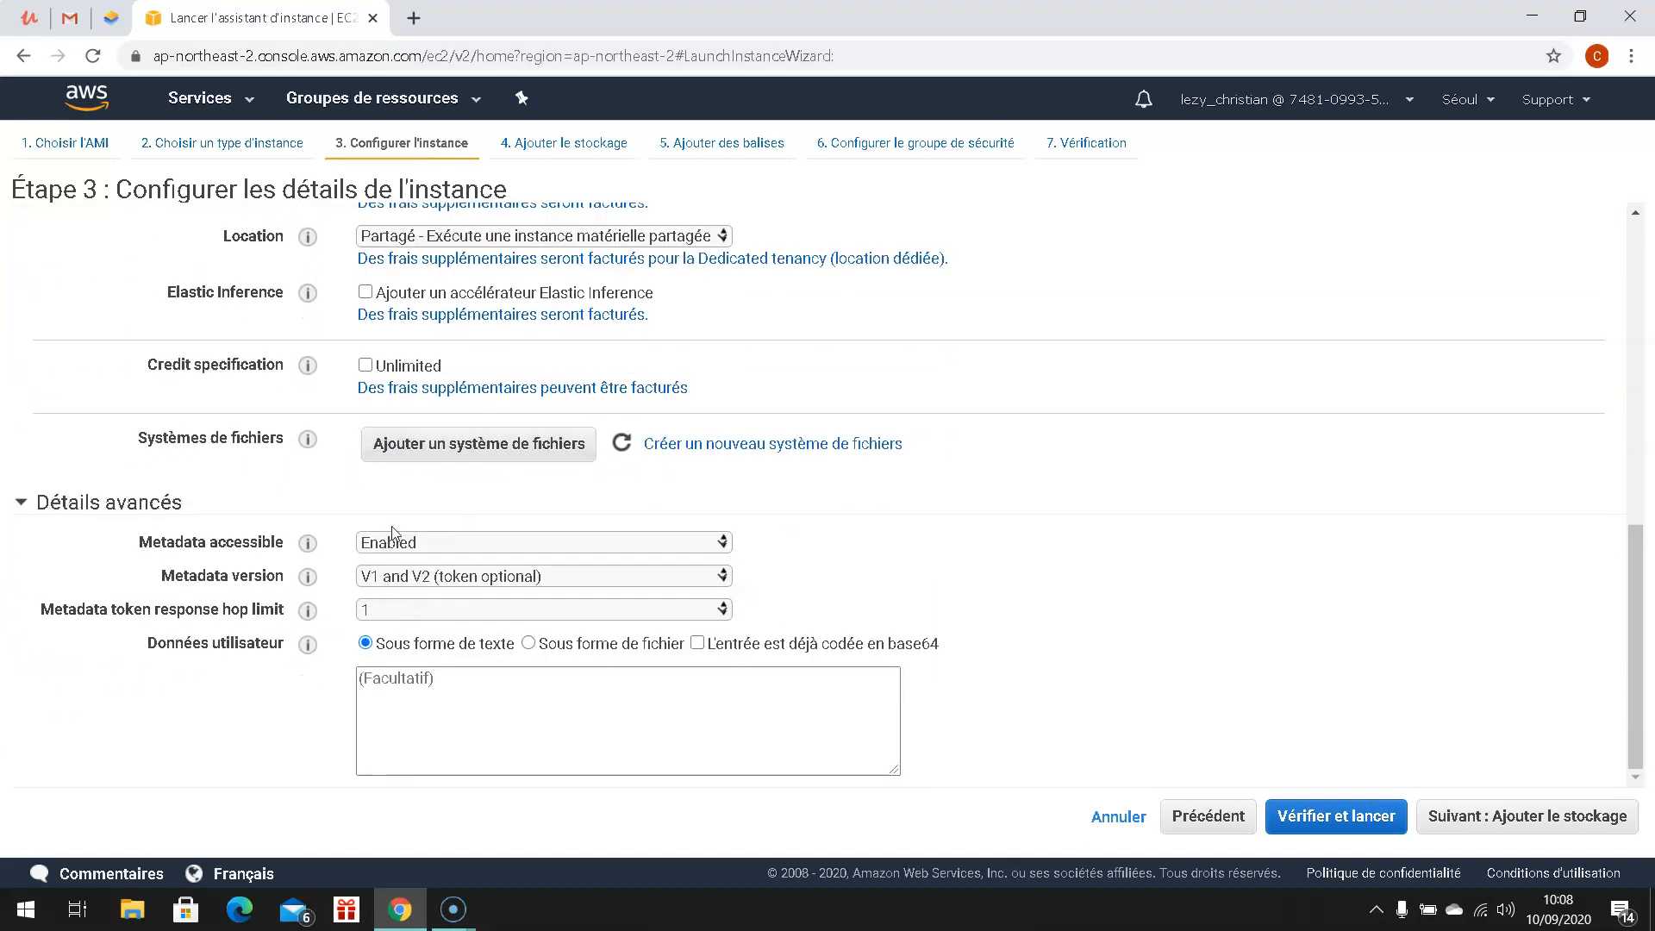
click(373, 721)
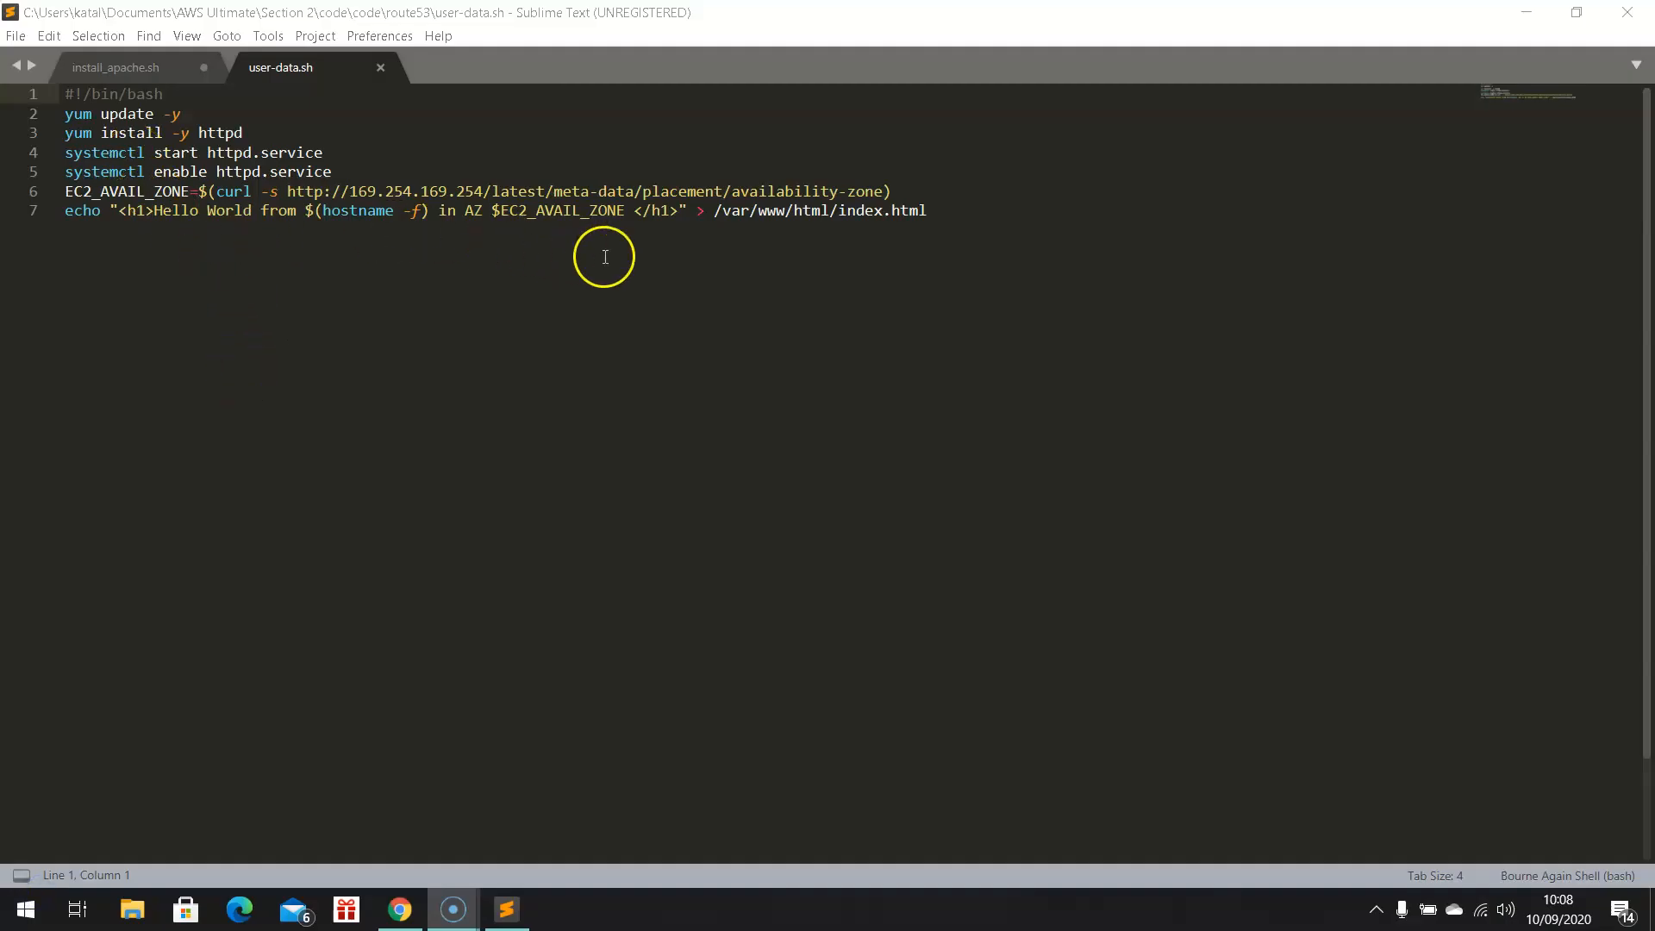
- Switch to user-data.sh in Sublime Text and examine its update, httpd install and service, availability zone and index.html commands
click(90, 114)
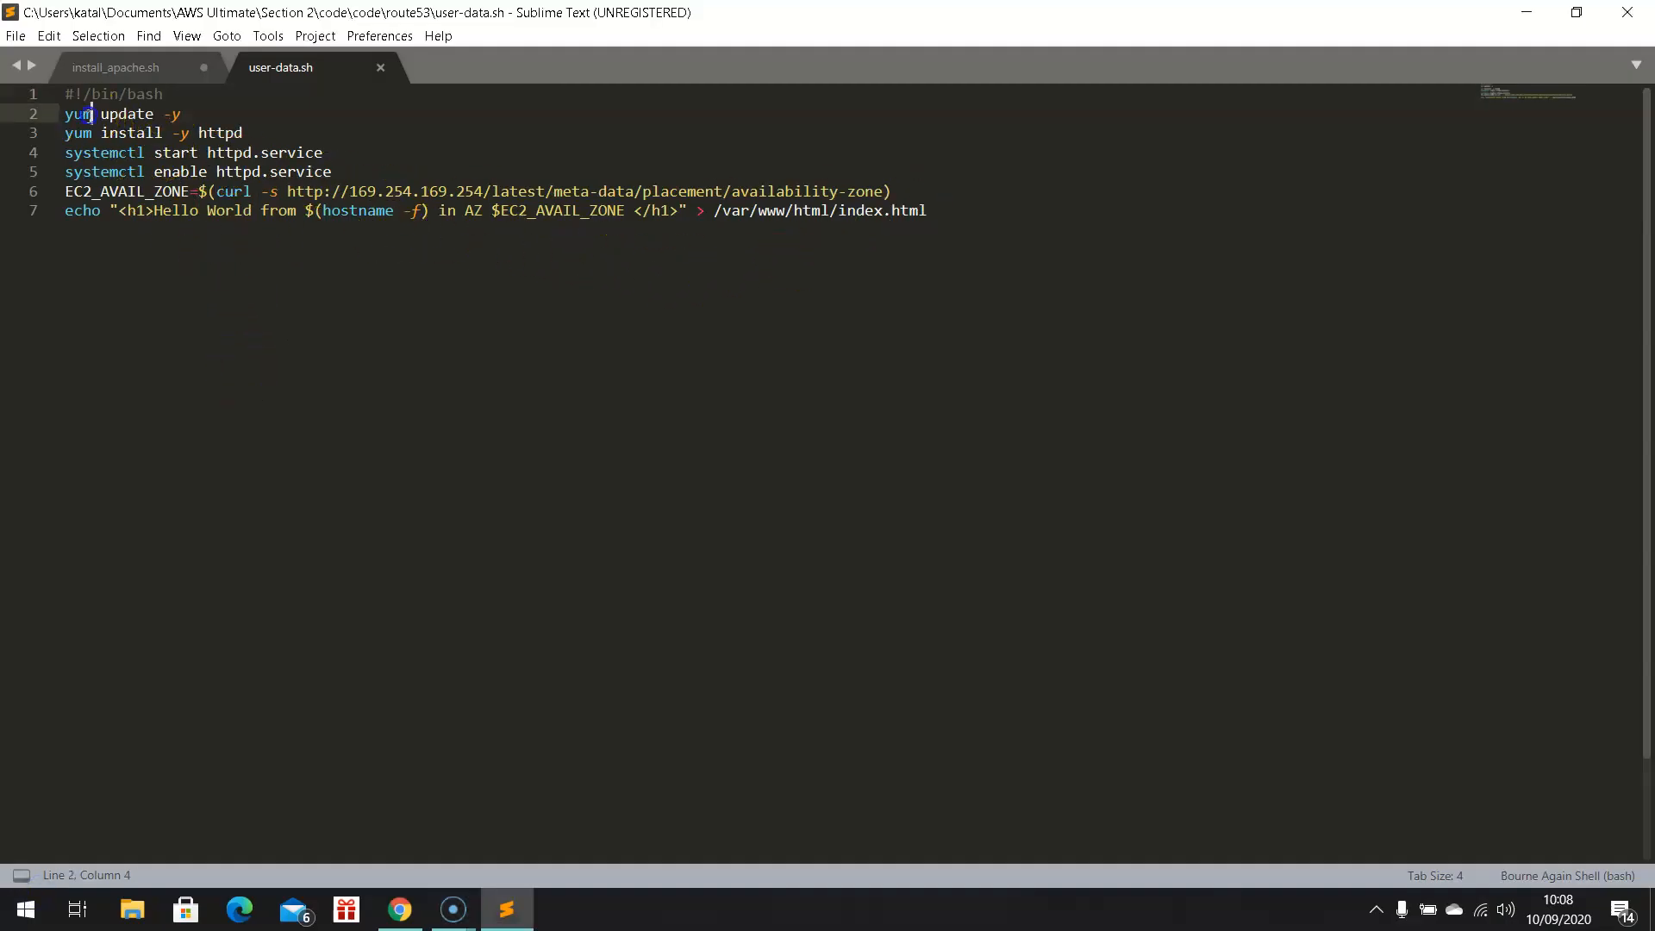
double_click(142, 114)
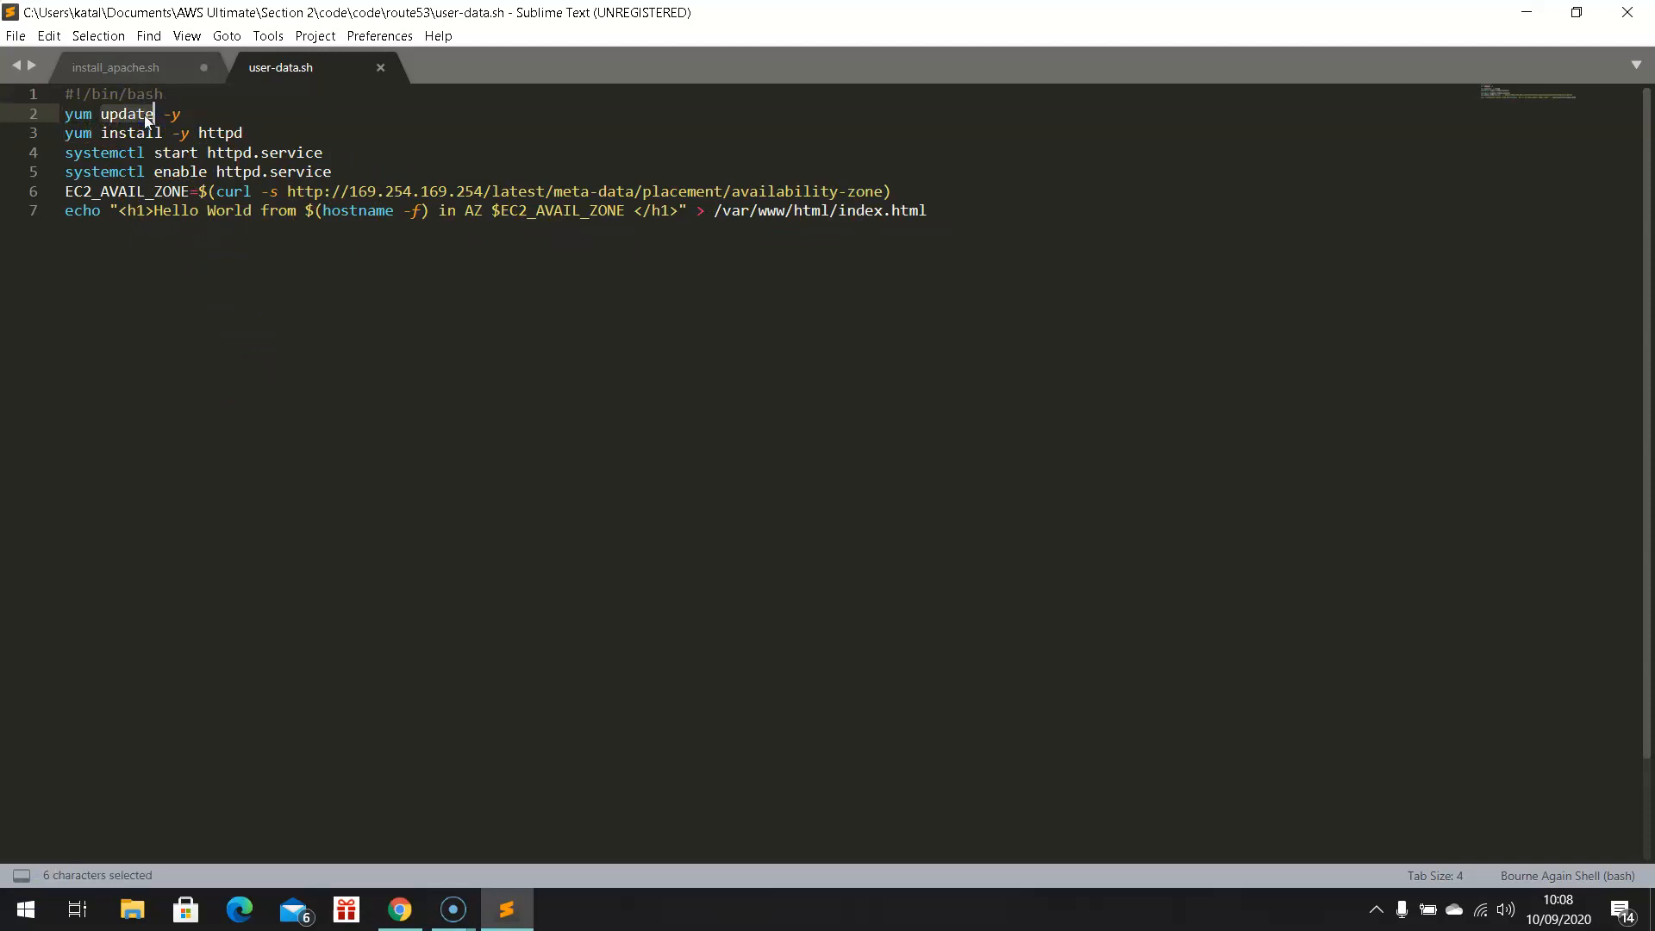
double_click(131, 133)
double_click(221, 134)
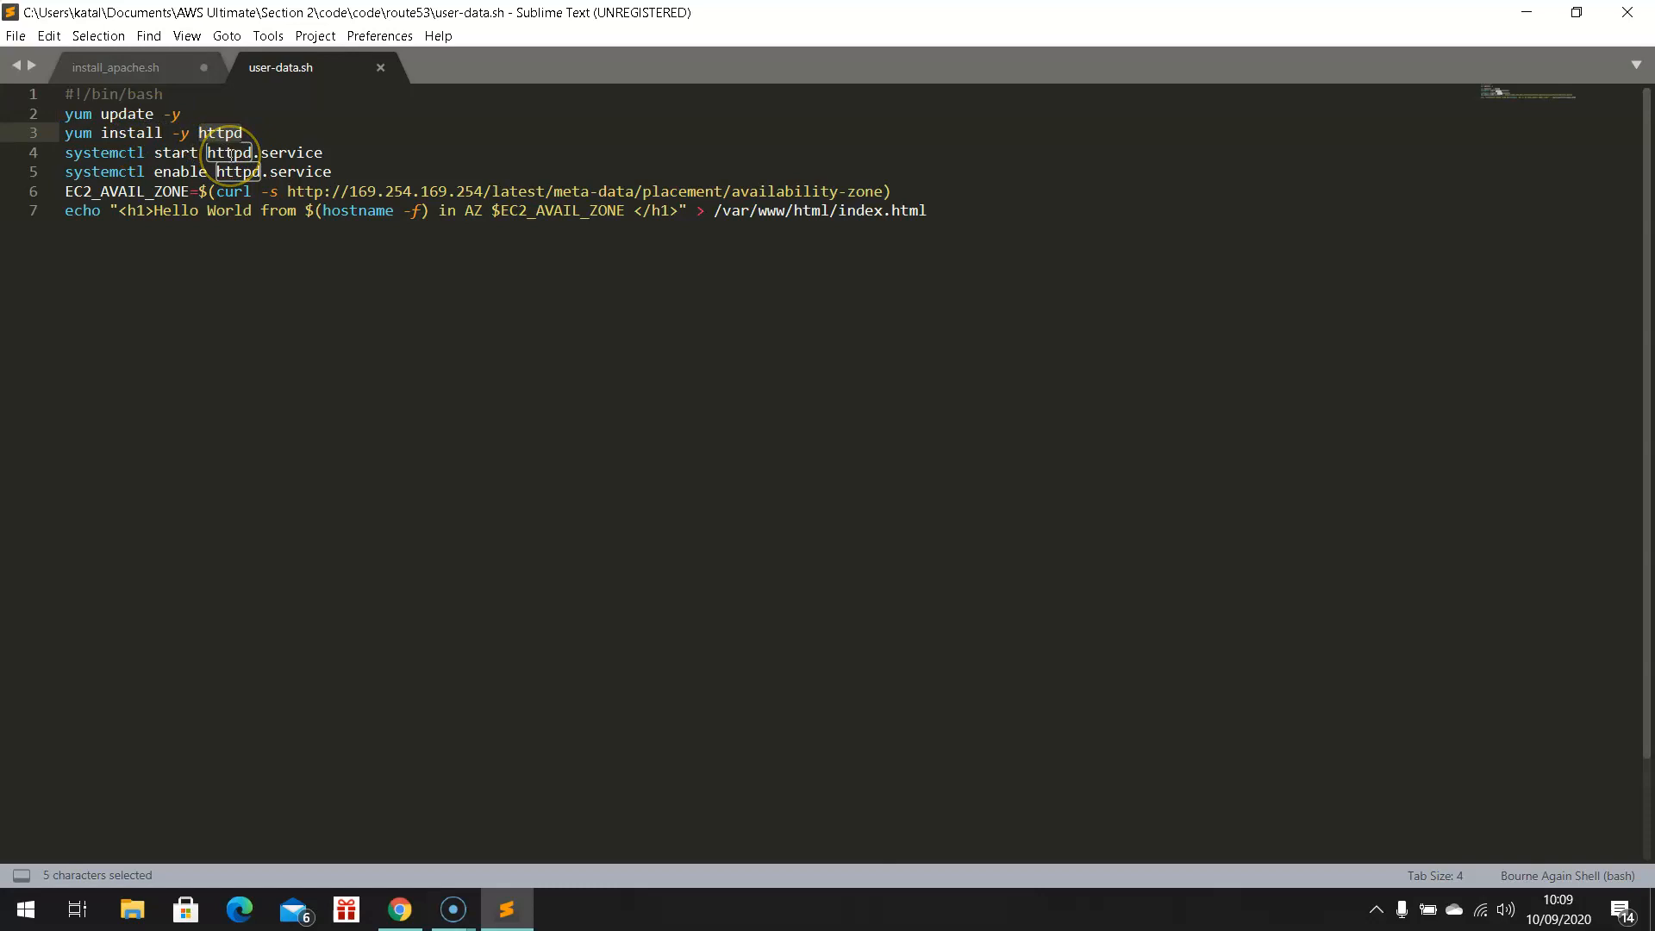
click(233, 152)
click(235, 173)
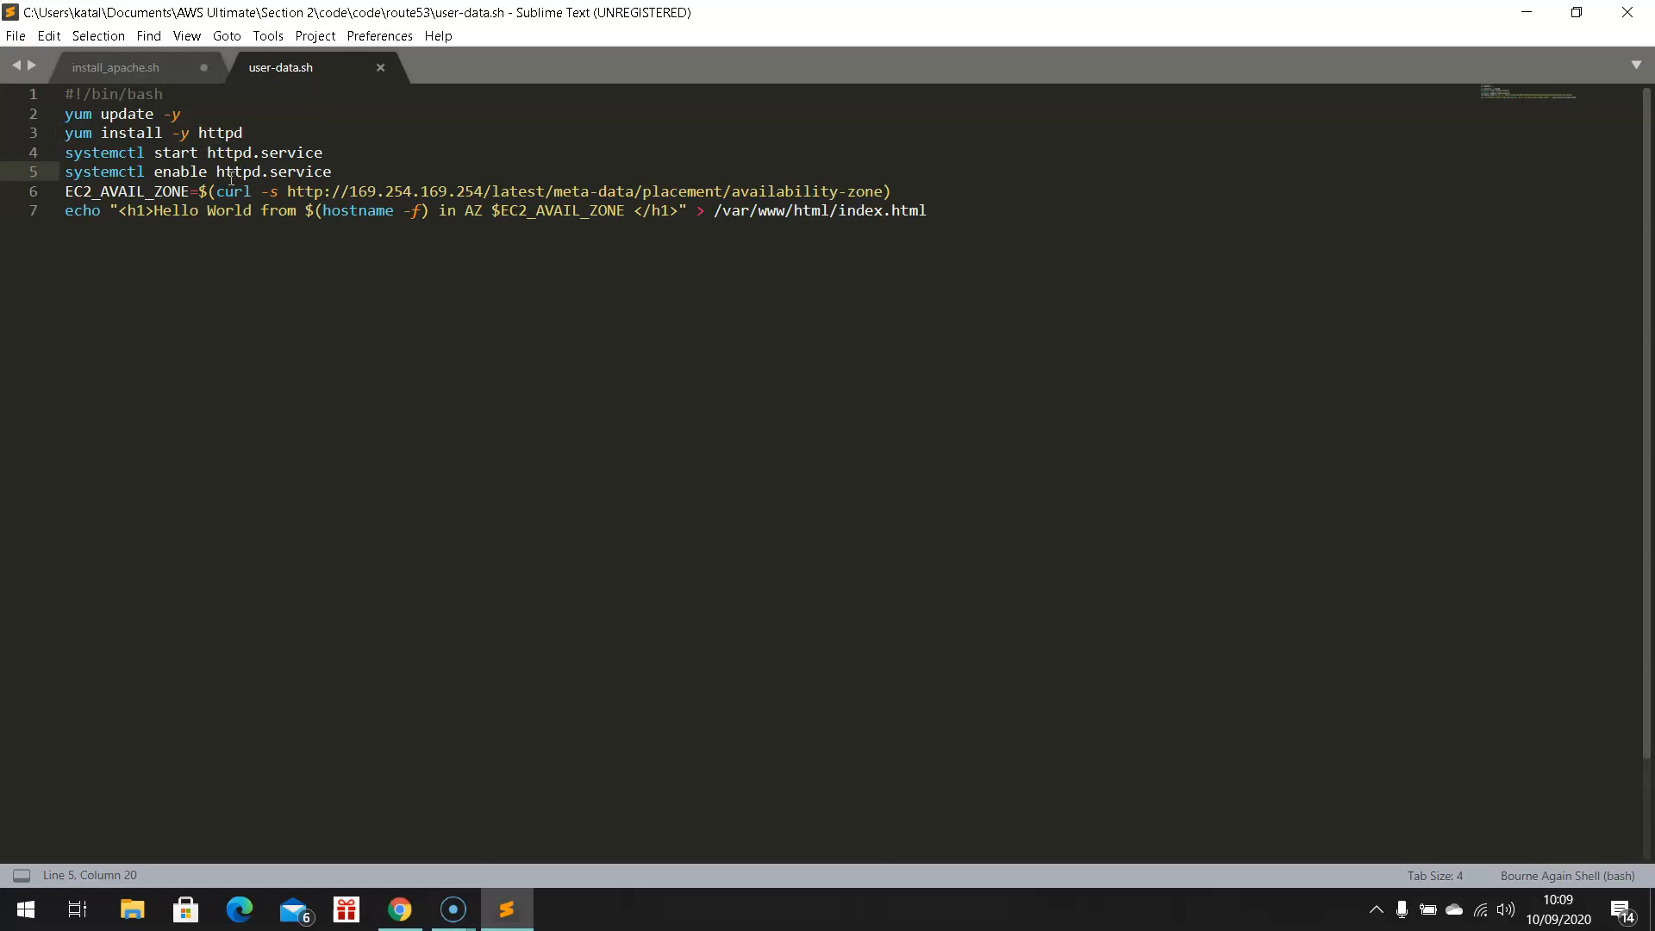
mouse_move(80, 171)
click(67, 191)
drag(67, 192, 187, 197)
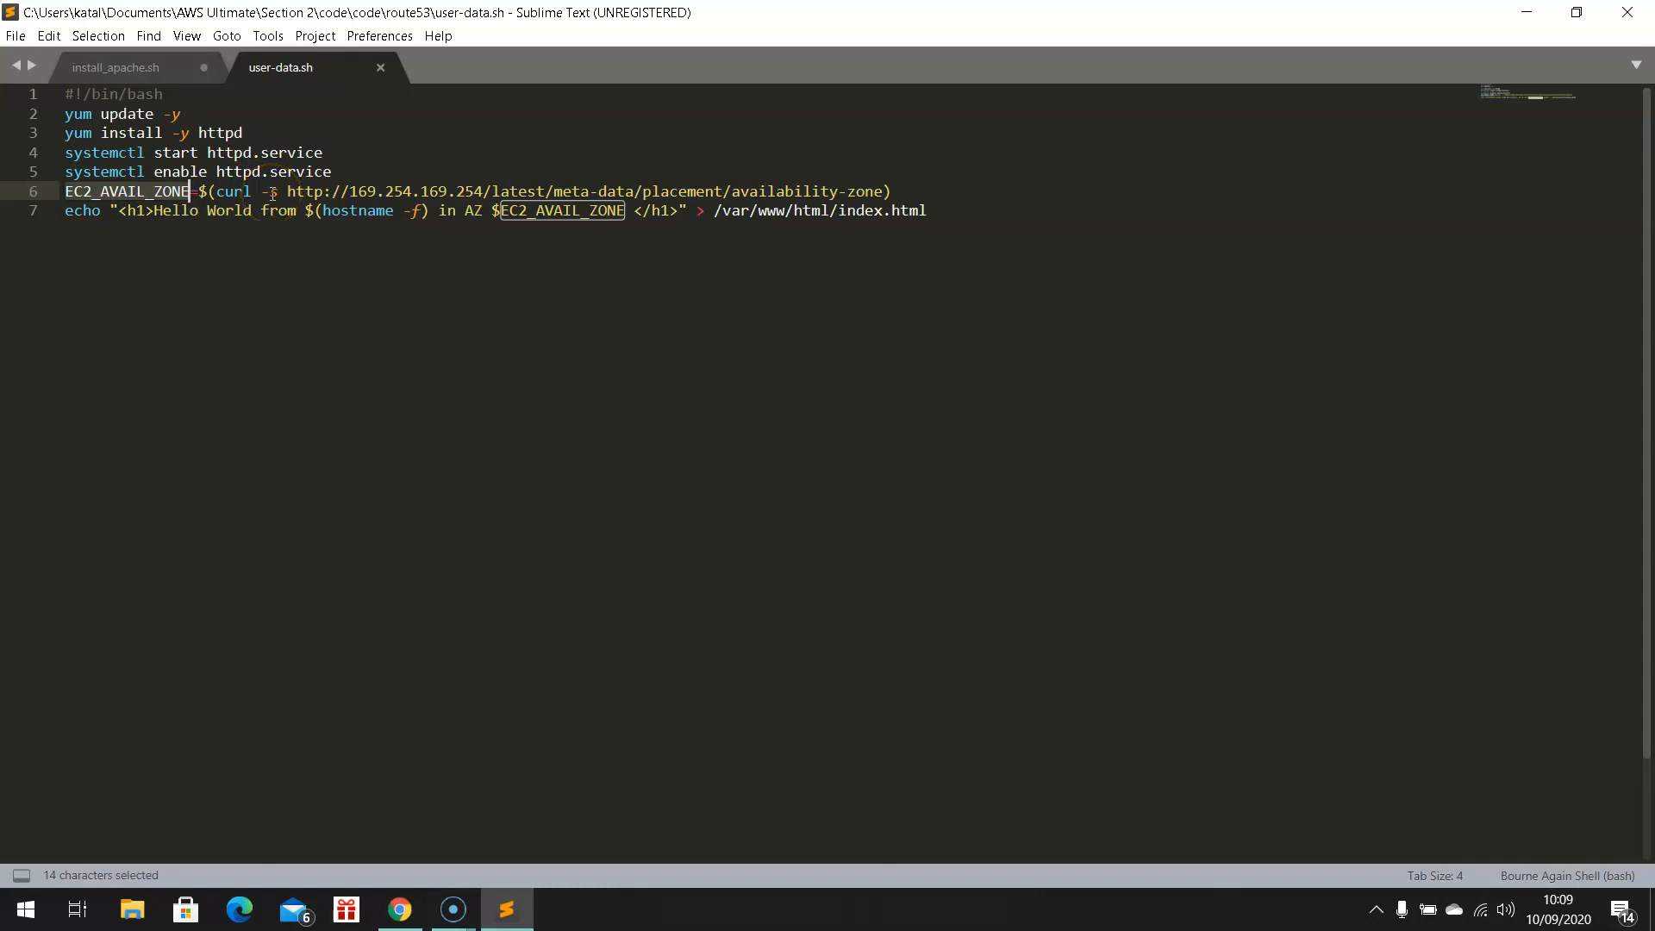
drag(348, 191, 474, 191)
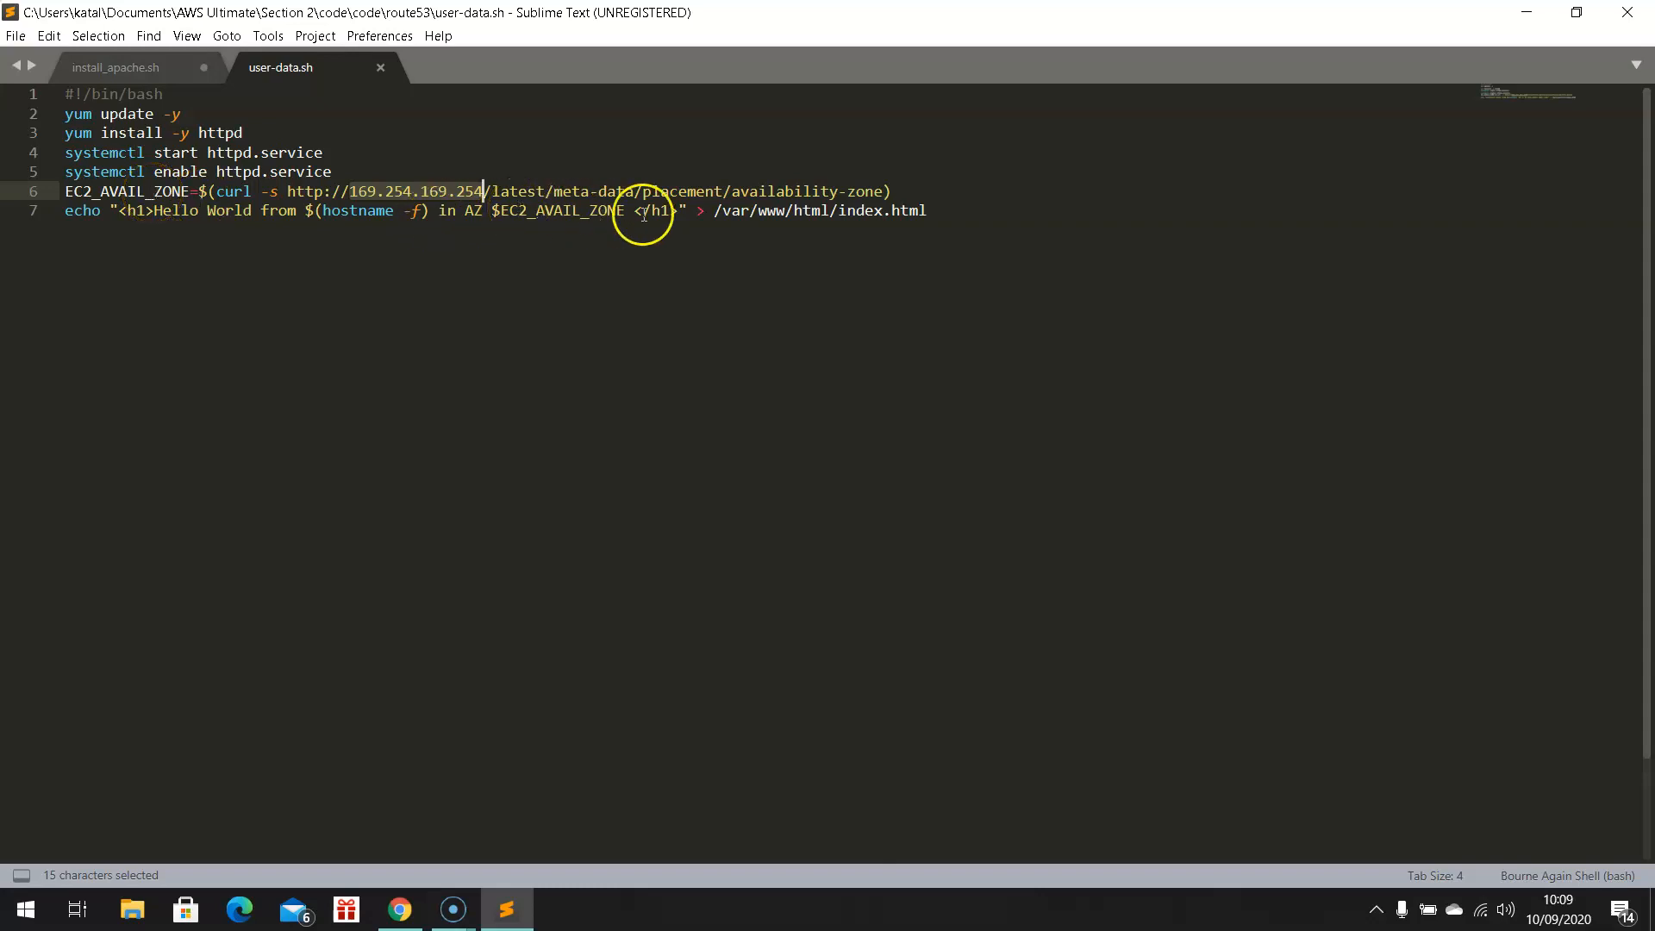
click(715, 210)
key(shift+End)
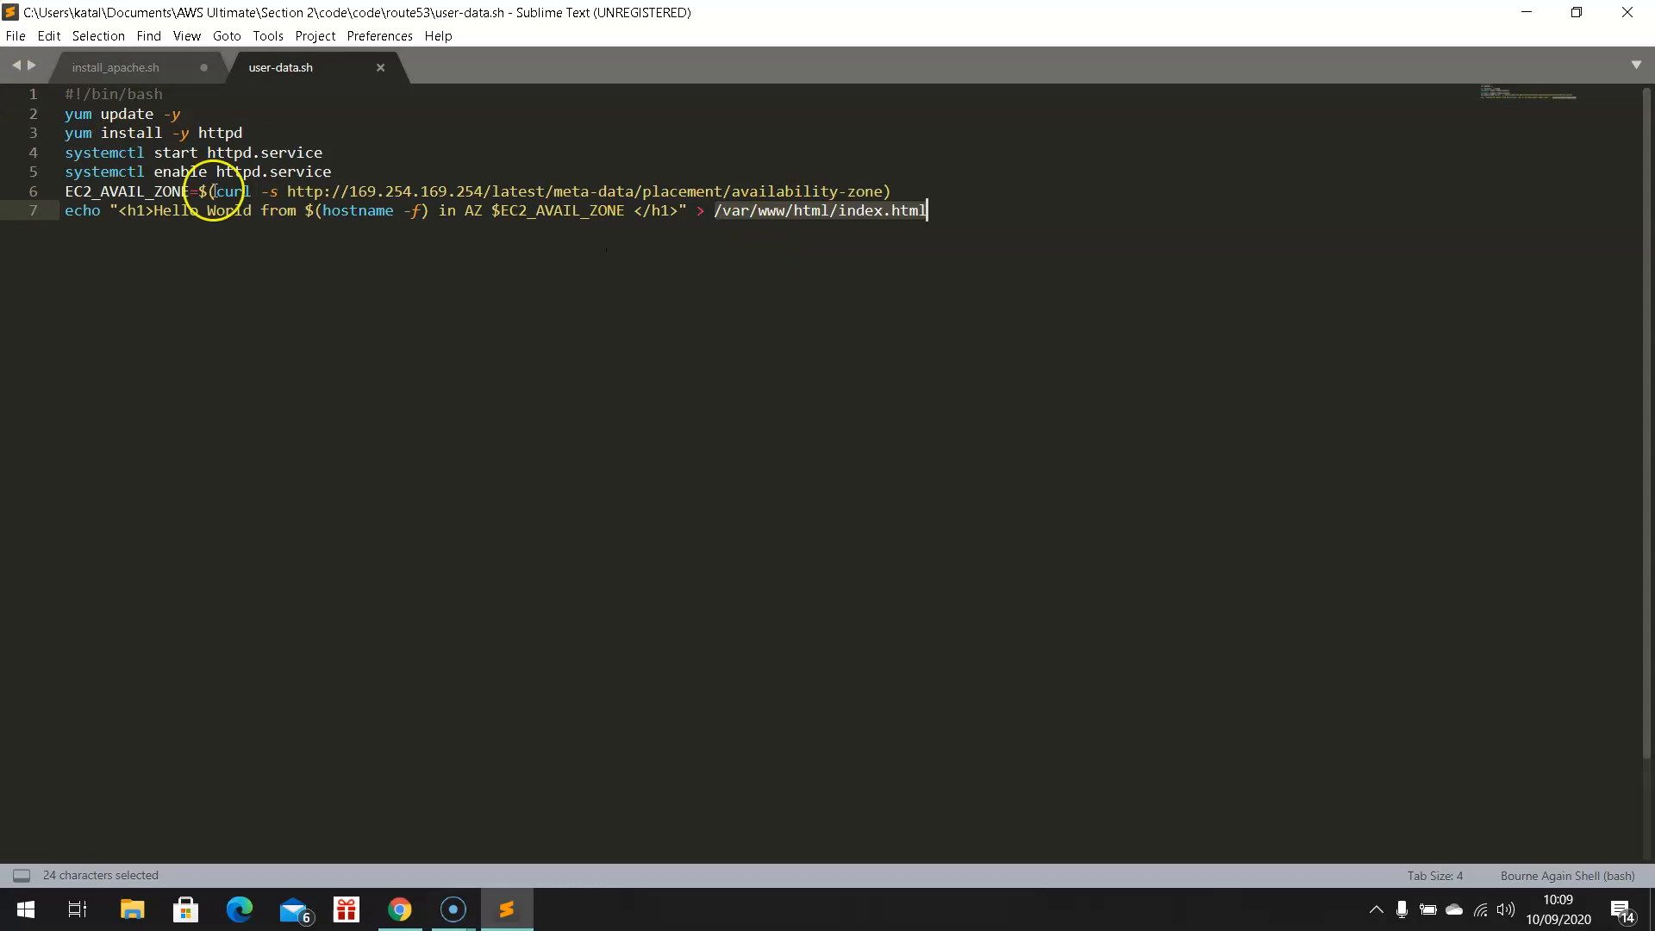
- Copy the whole user-data.sh script and paste it into the instance's user data field in Chrome
click(942, 211)
drag(942, 210, 35, 90)
right_click(105, 107)
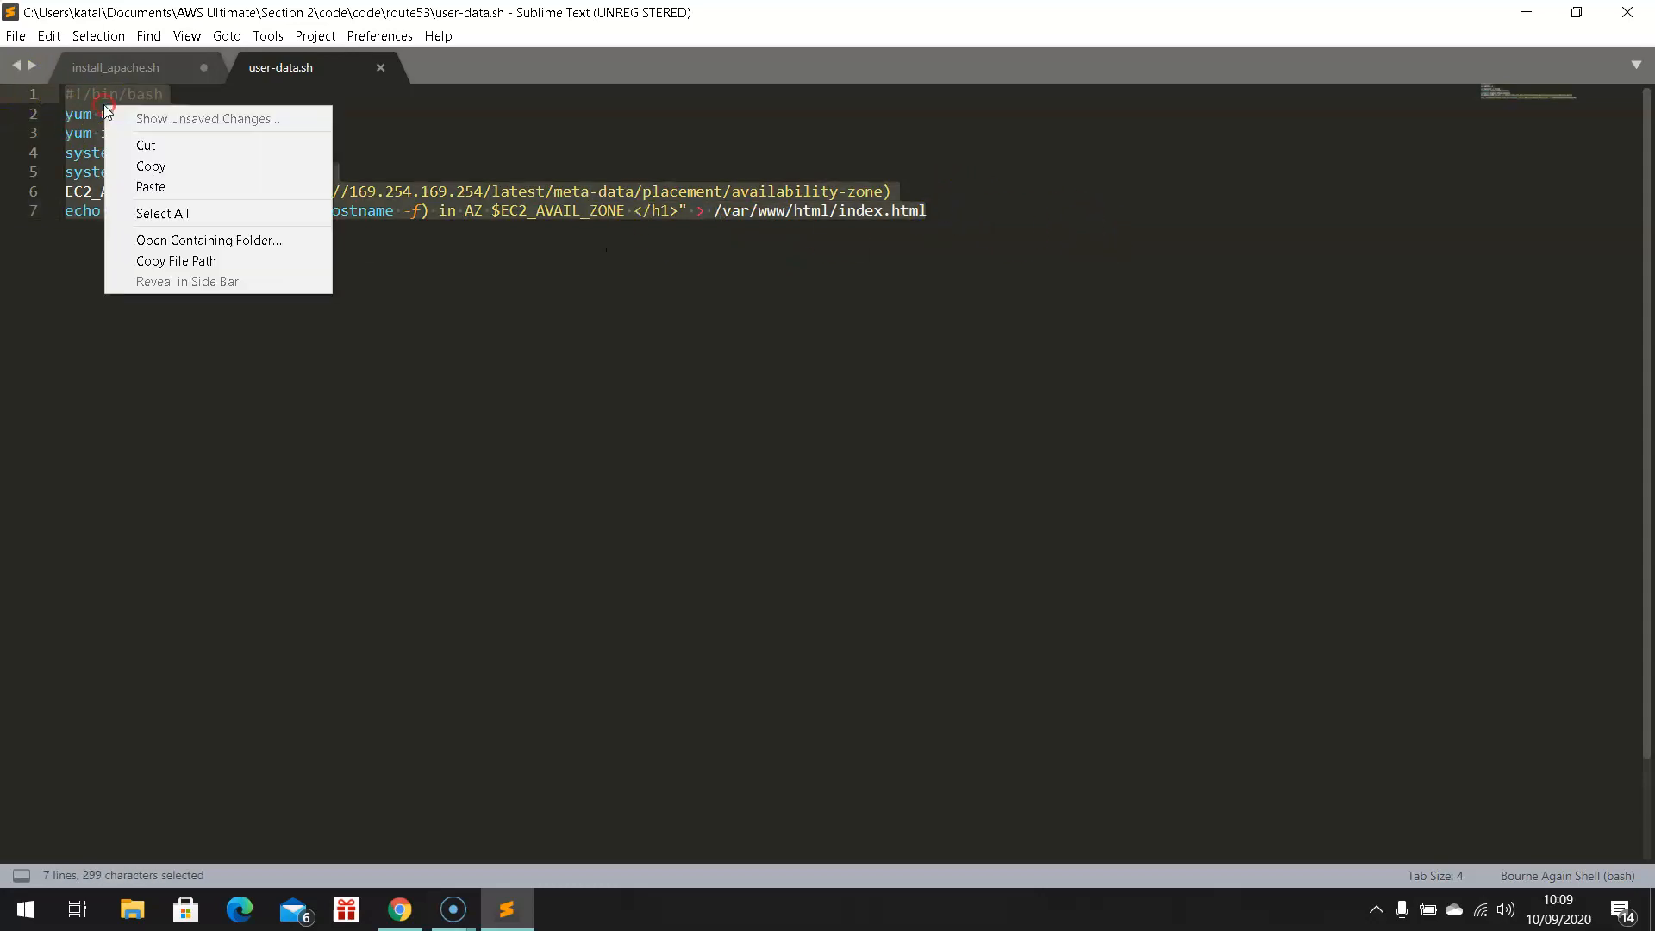
click(174, 167)
mouse_move(450, 919)
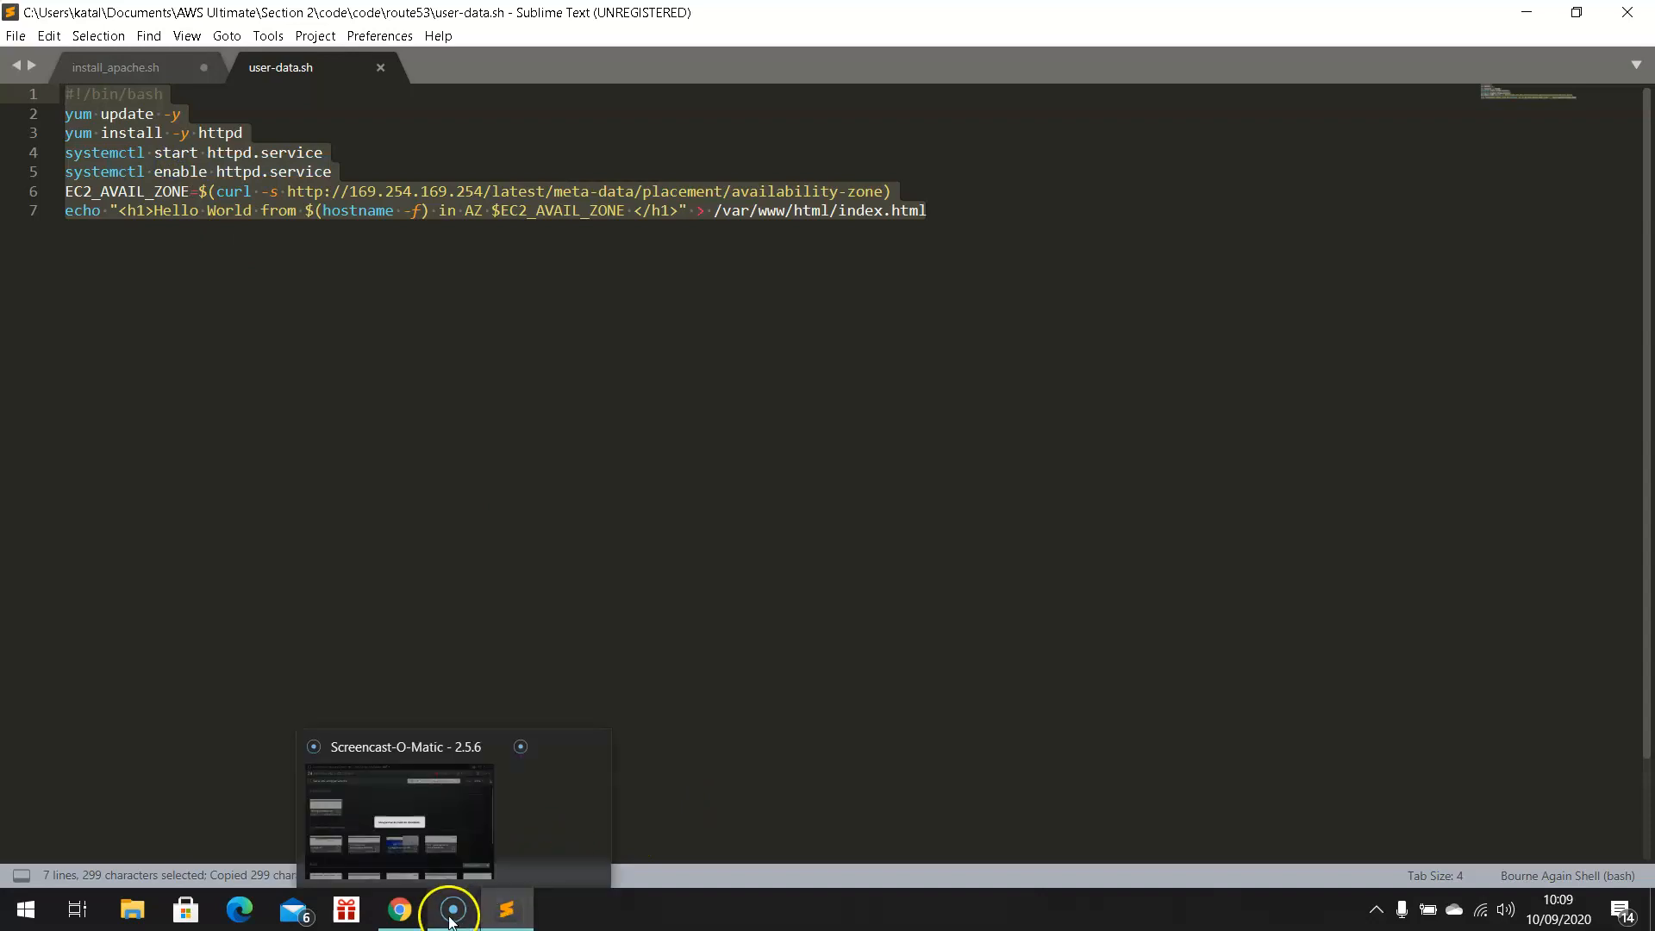
click(397, 910)
click(428, 695)
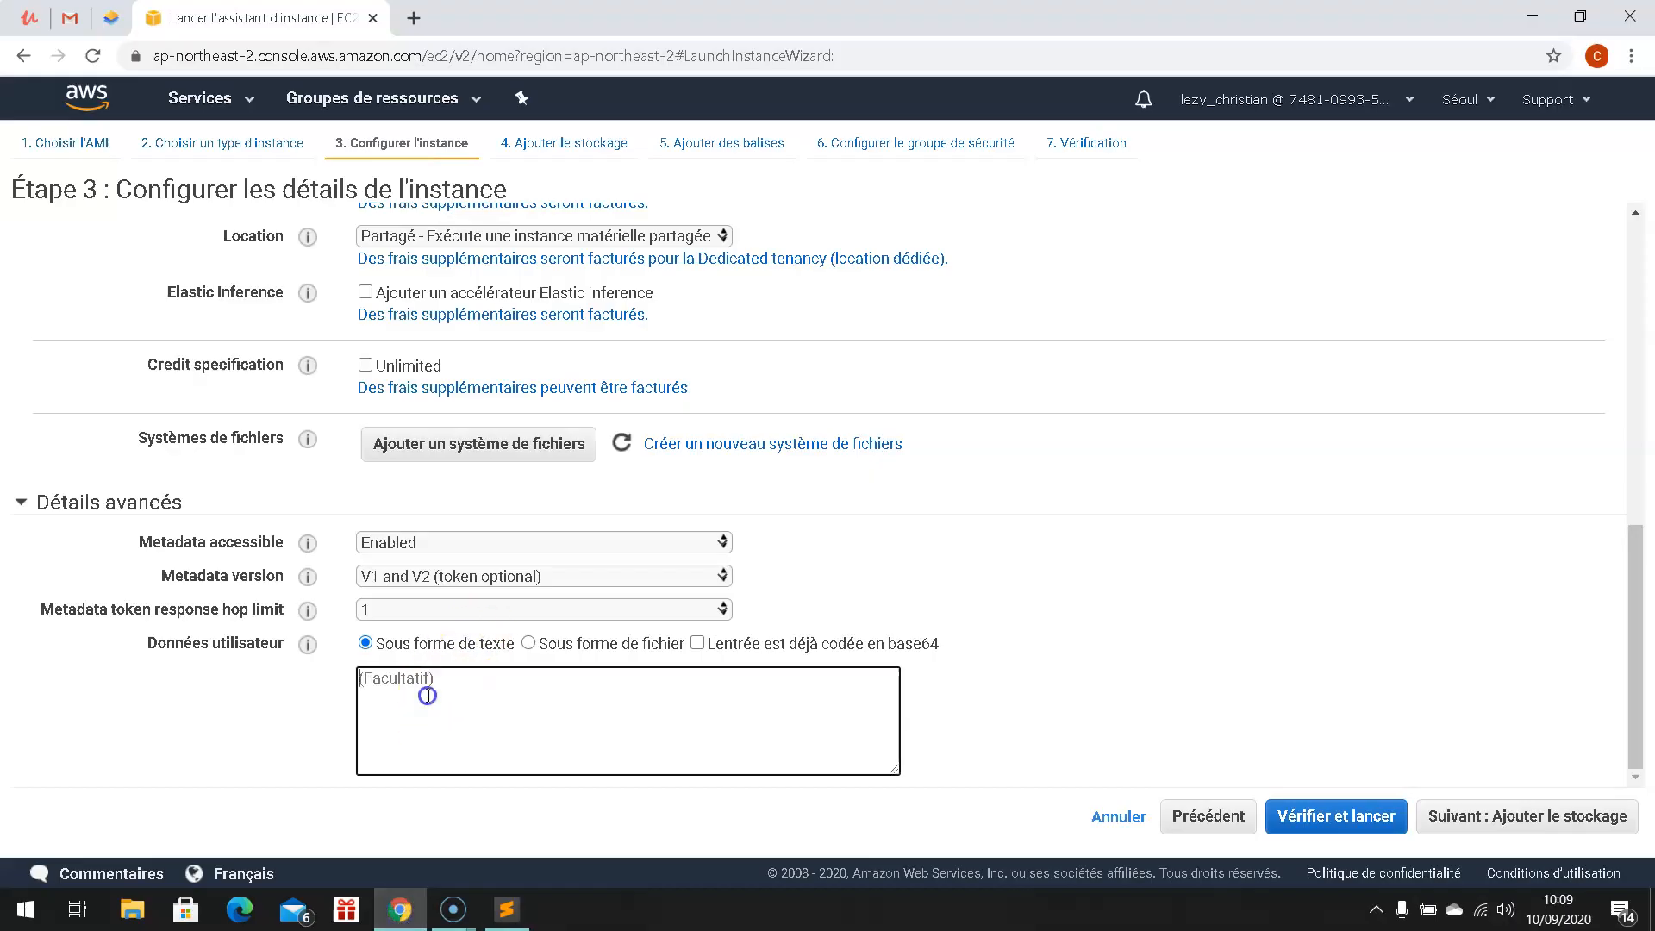
right_click(428, 696)
click(512, 531)
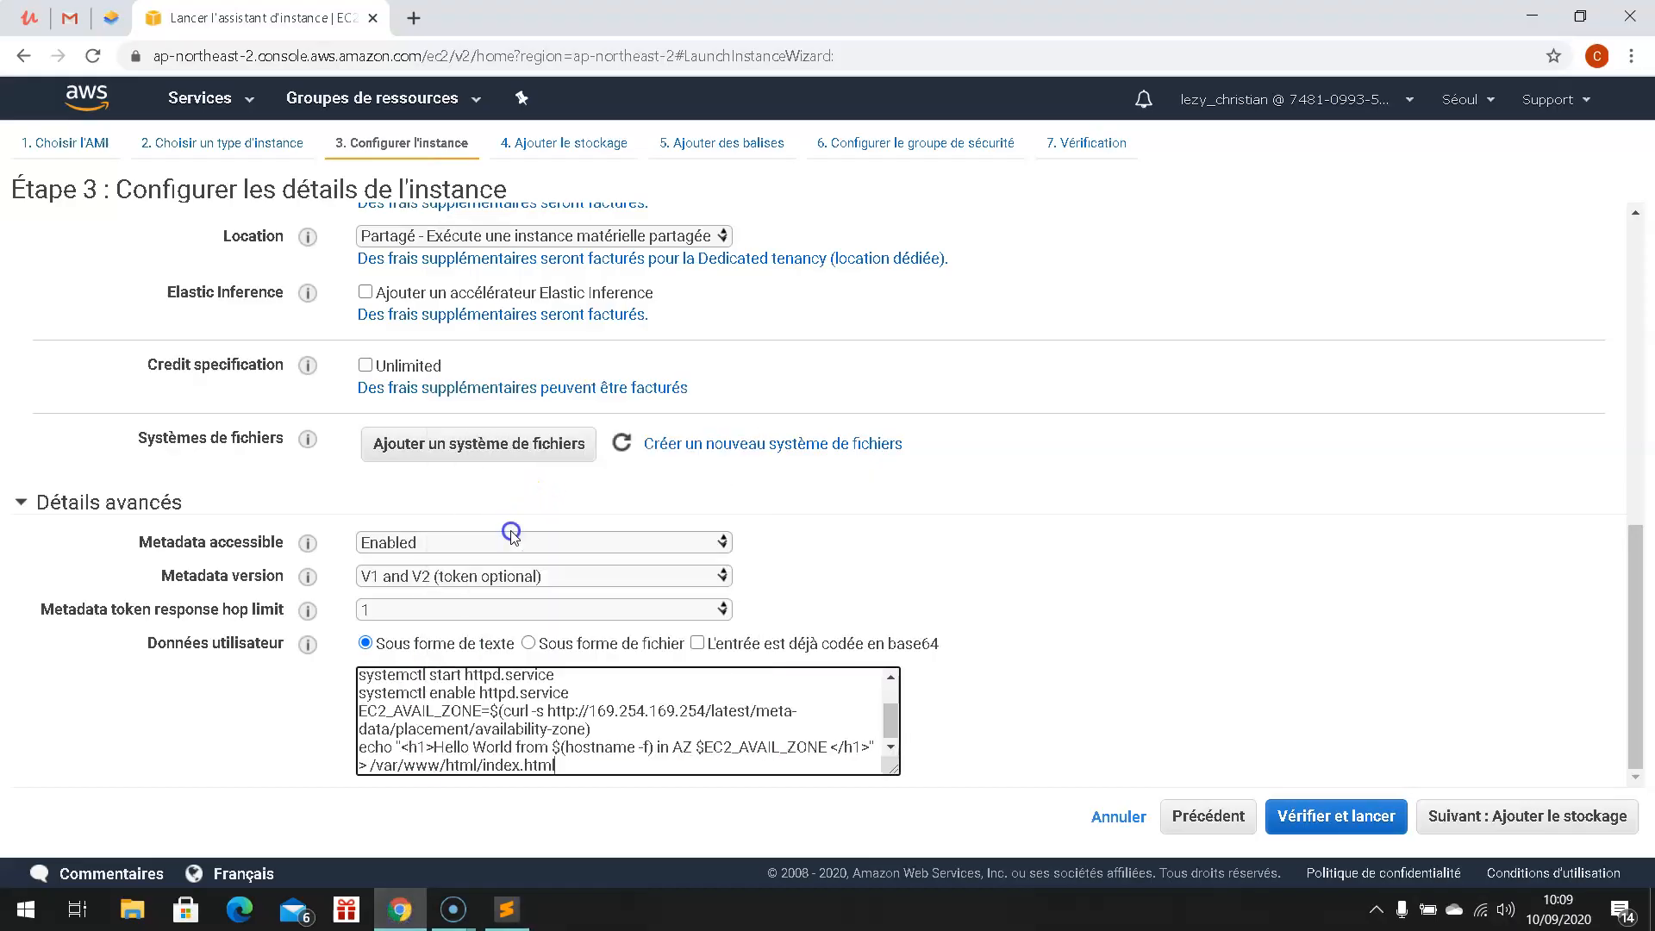
- Keep the default storage, add no tags, and continue to the security group configuration
click(1501, 827)
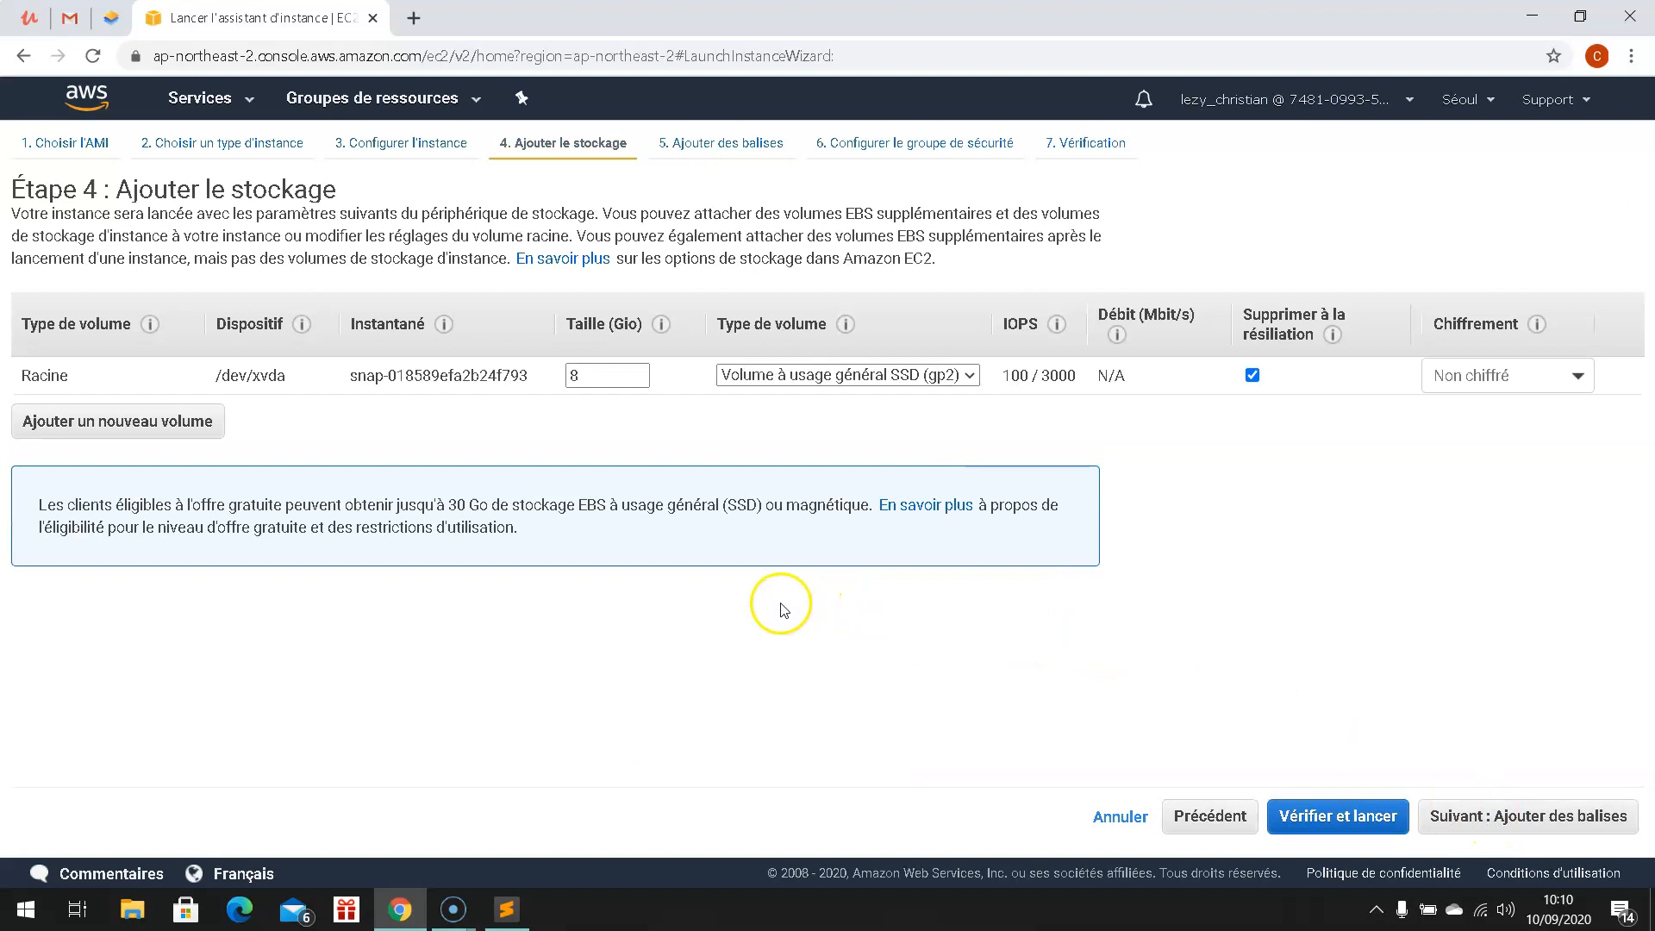
click(1513, 826)
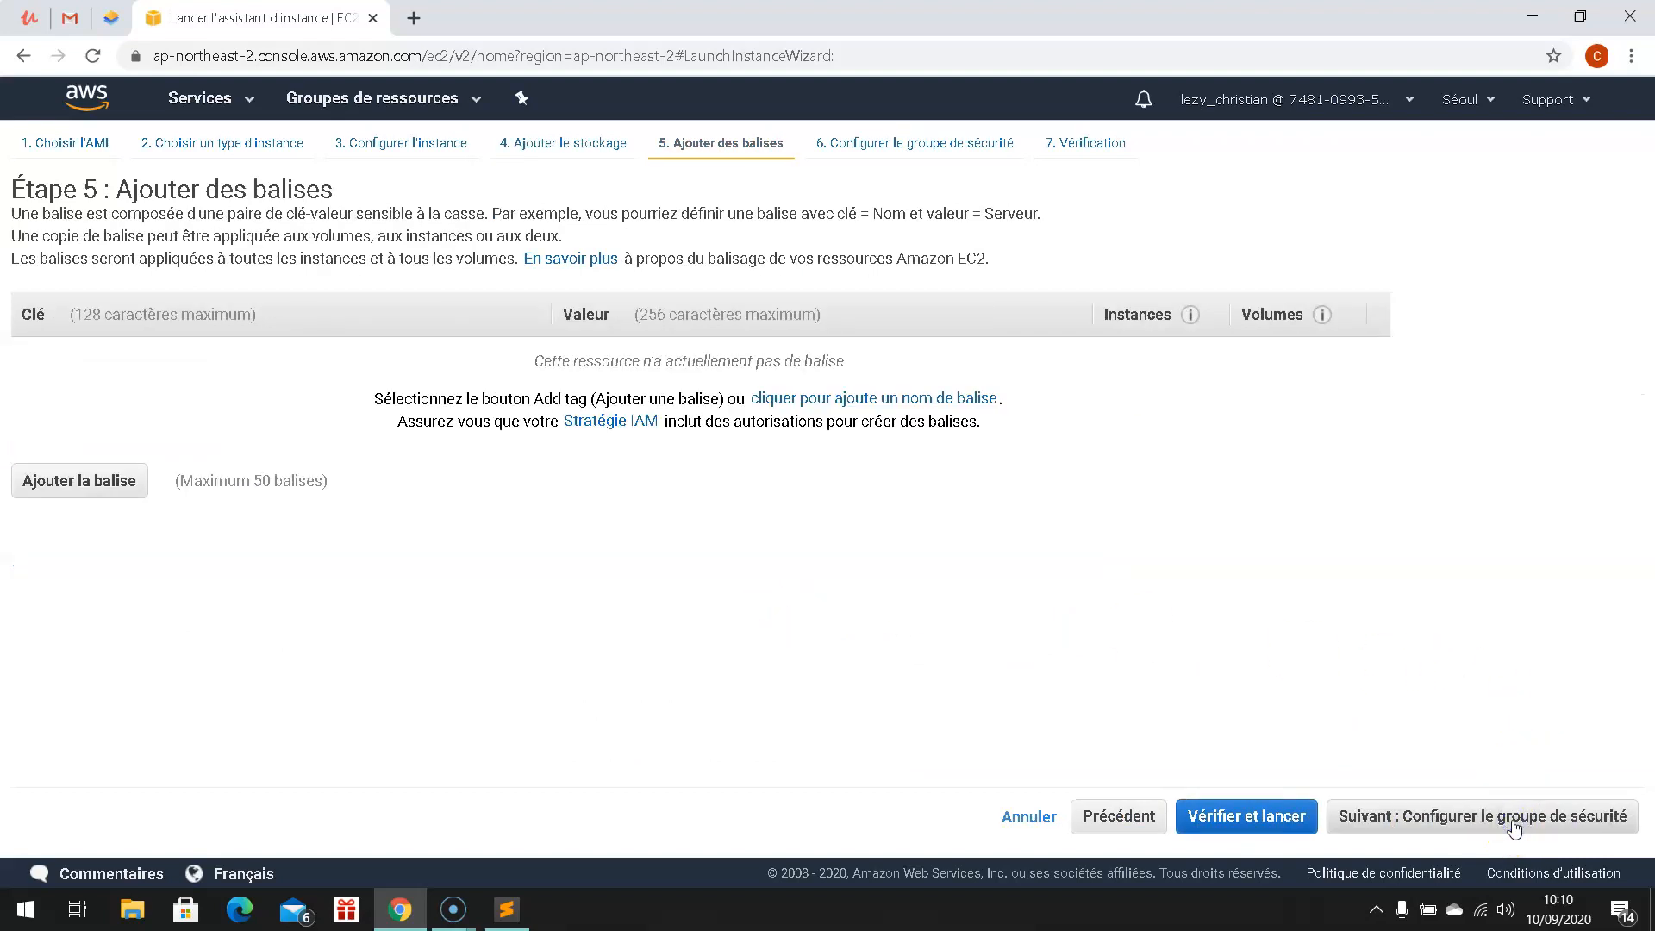
click(1504, 823)
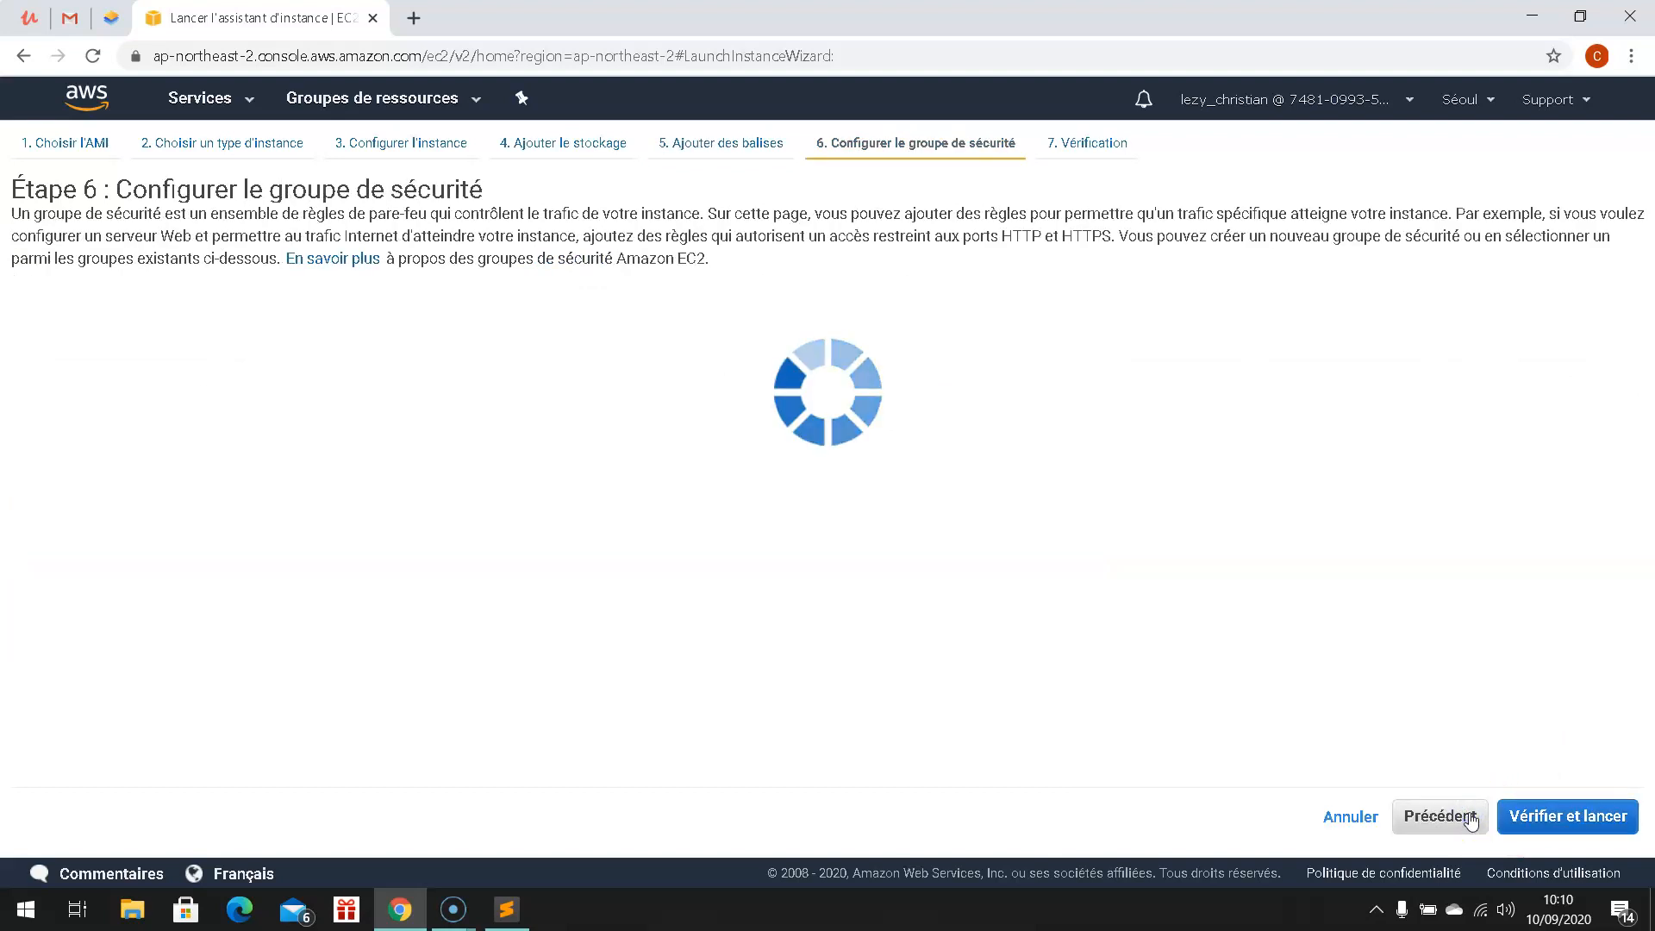
click(1459, 813)
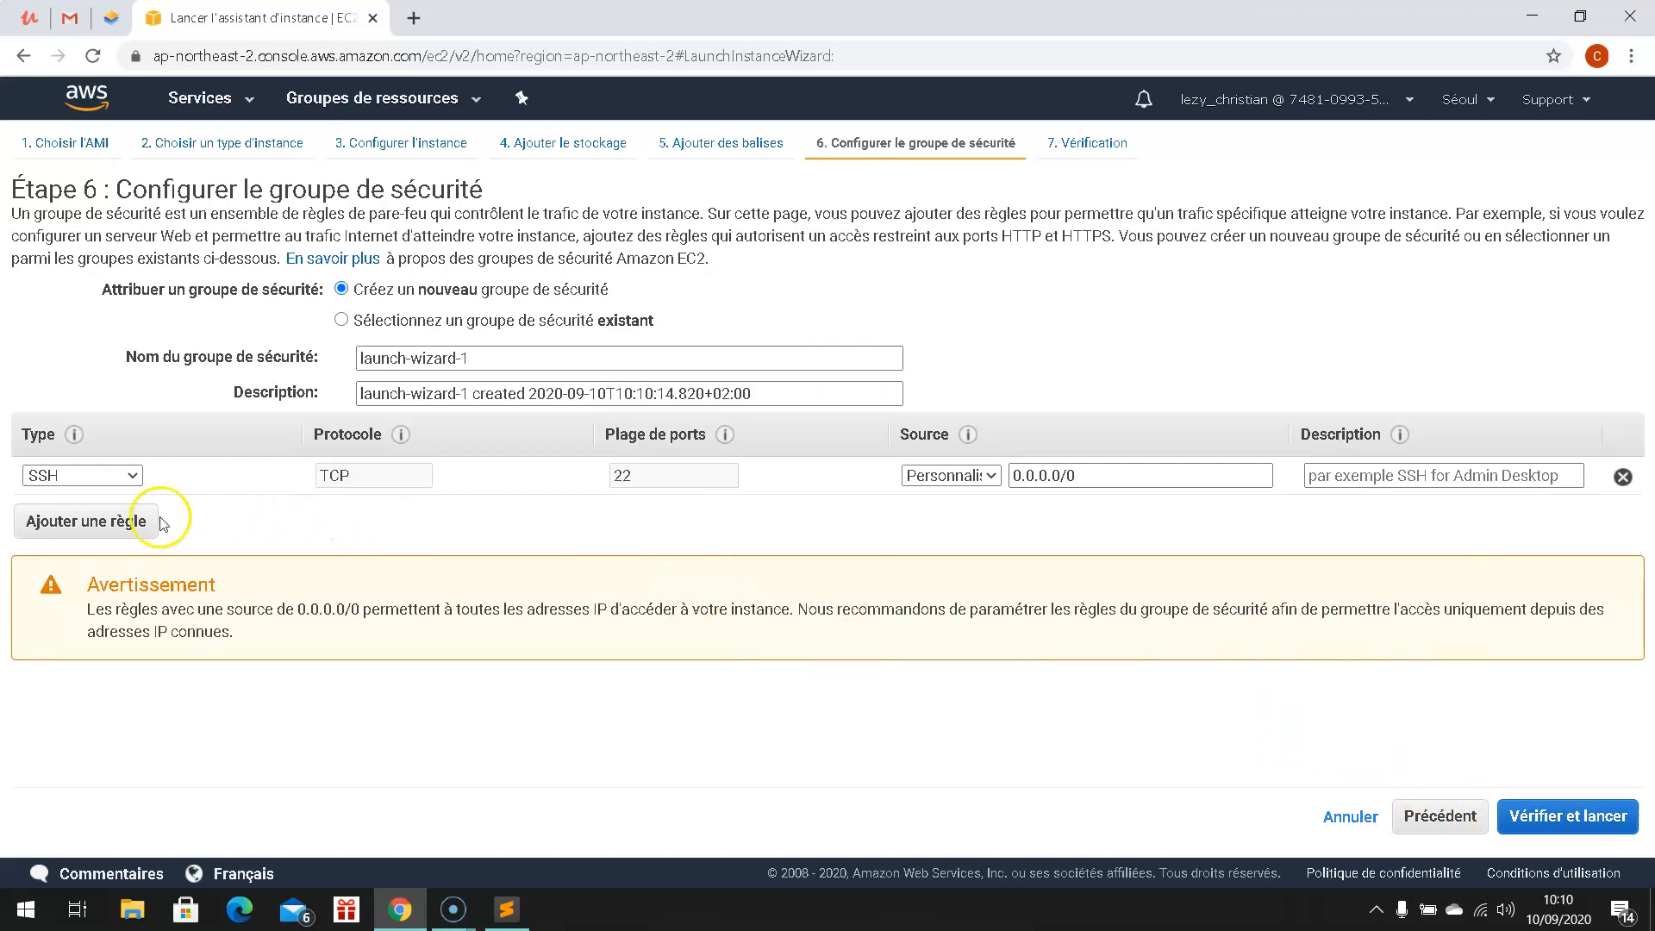
- Add an HTTP rule to the new security group below the SSH rule
click(141, 521)
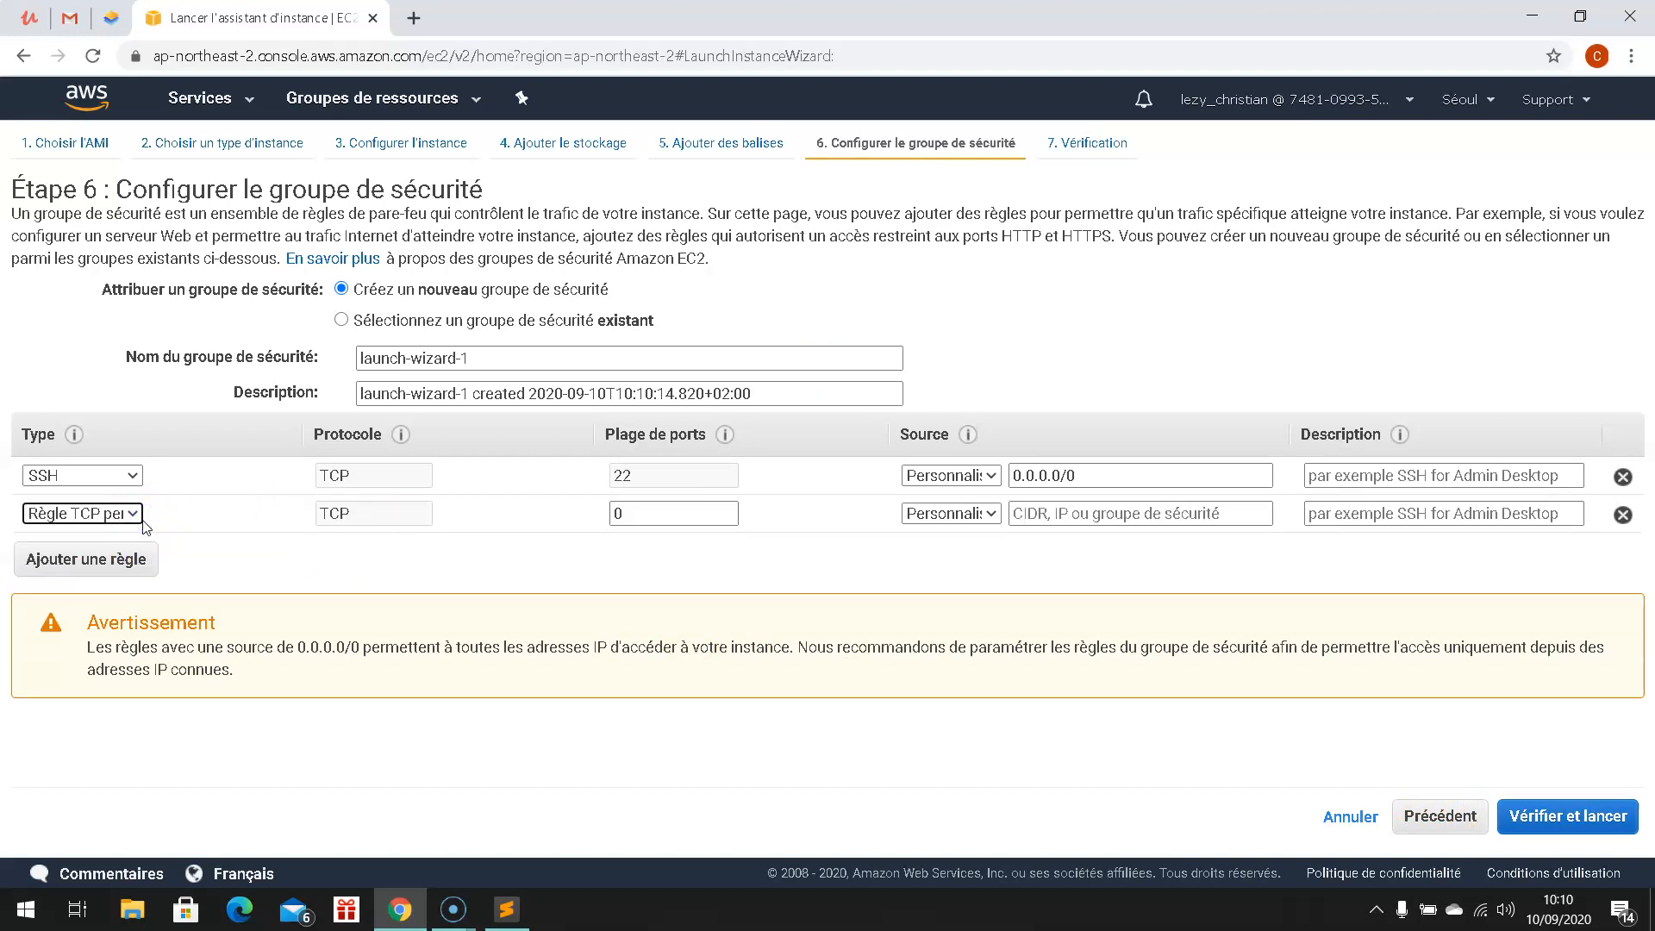
click(138, 515)
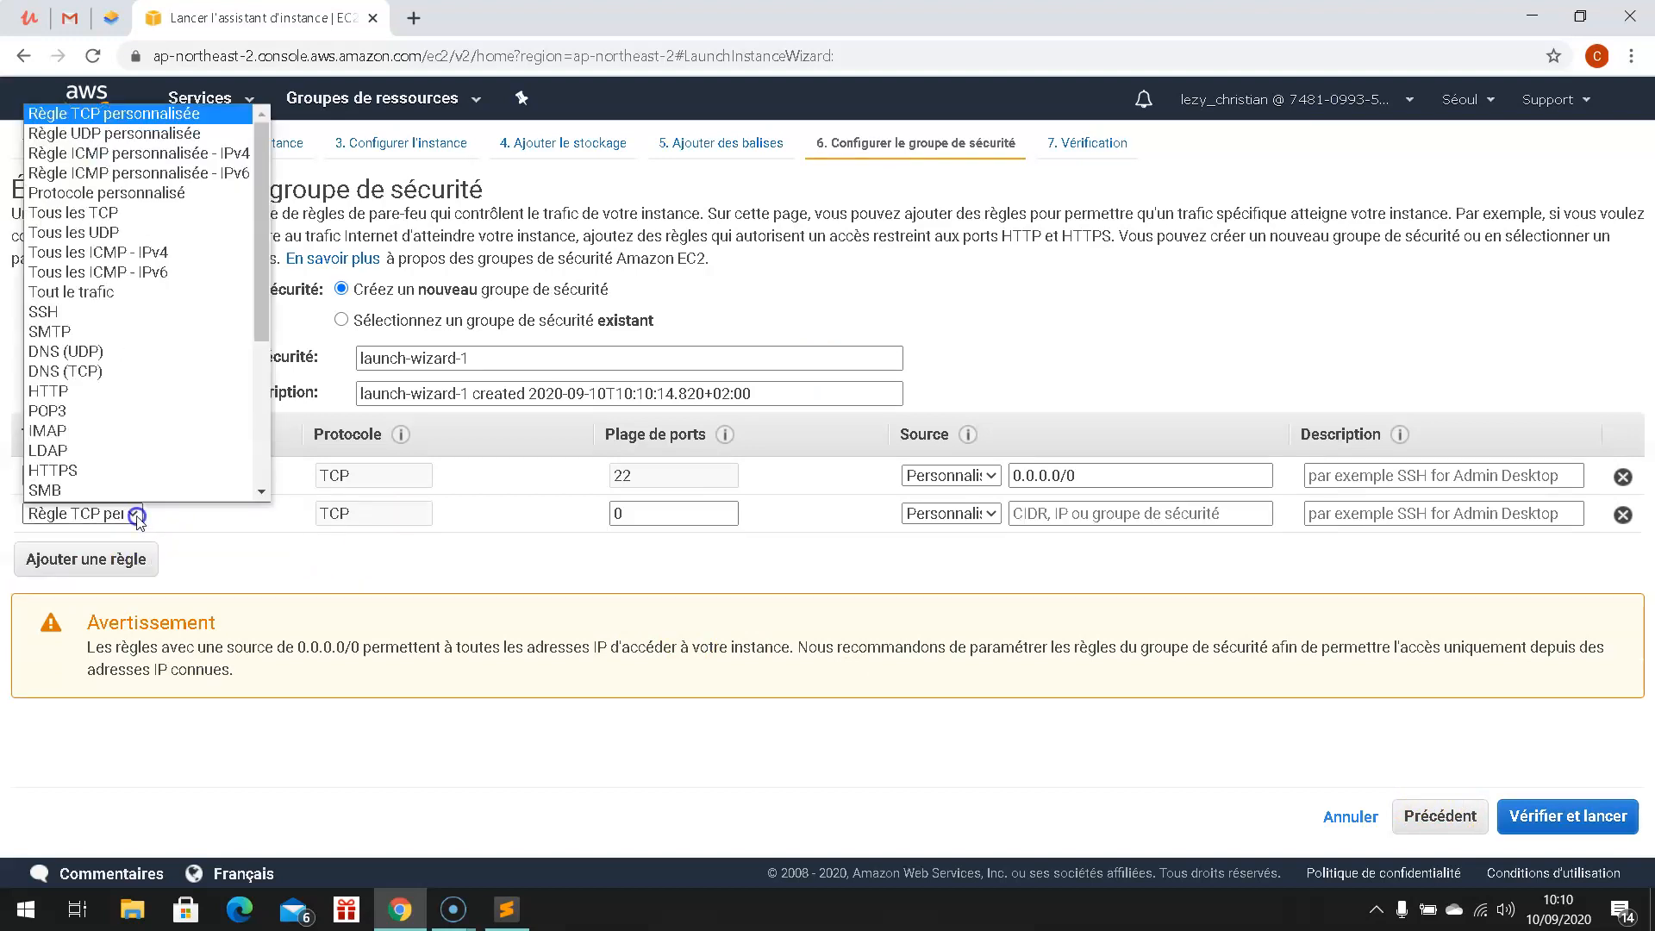
click(75, 393)
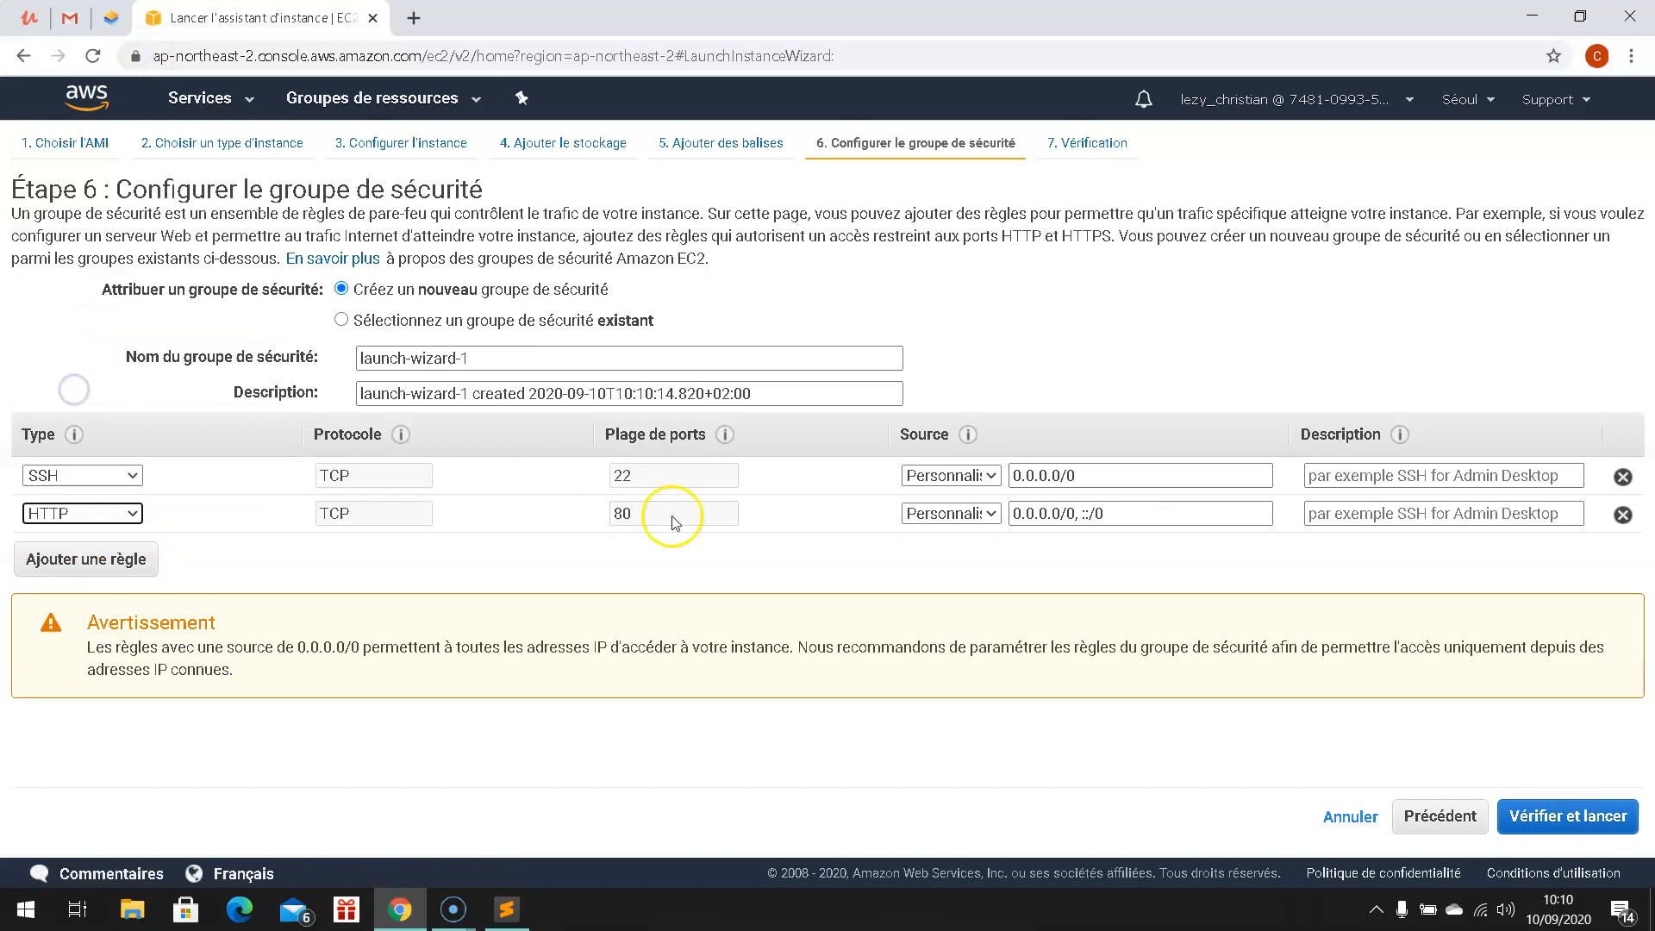
- Proceed to the launch review and start the launch to bring up the key pair choice
click(1577, 826)
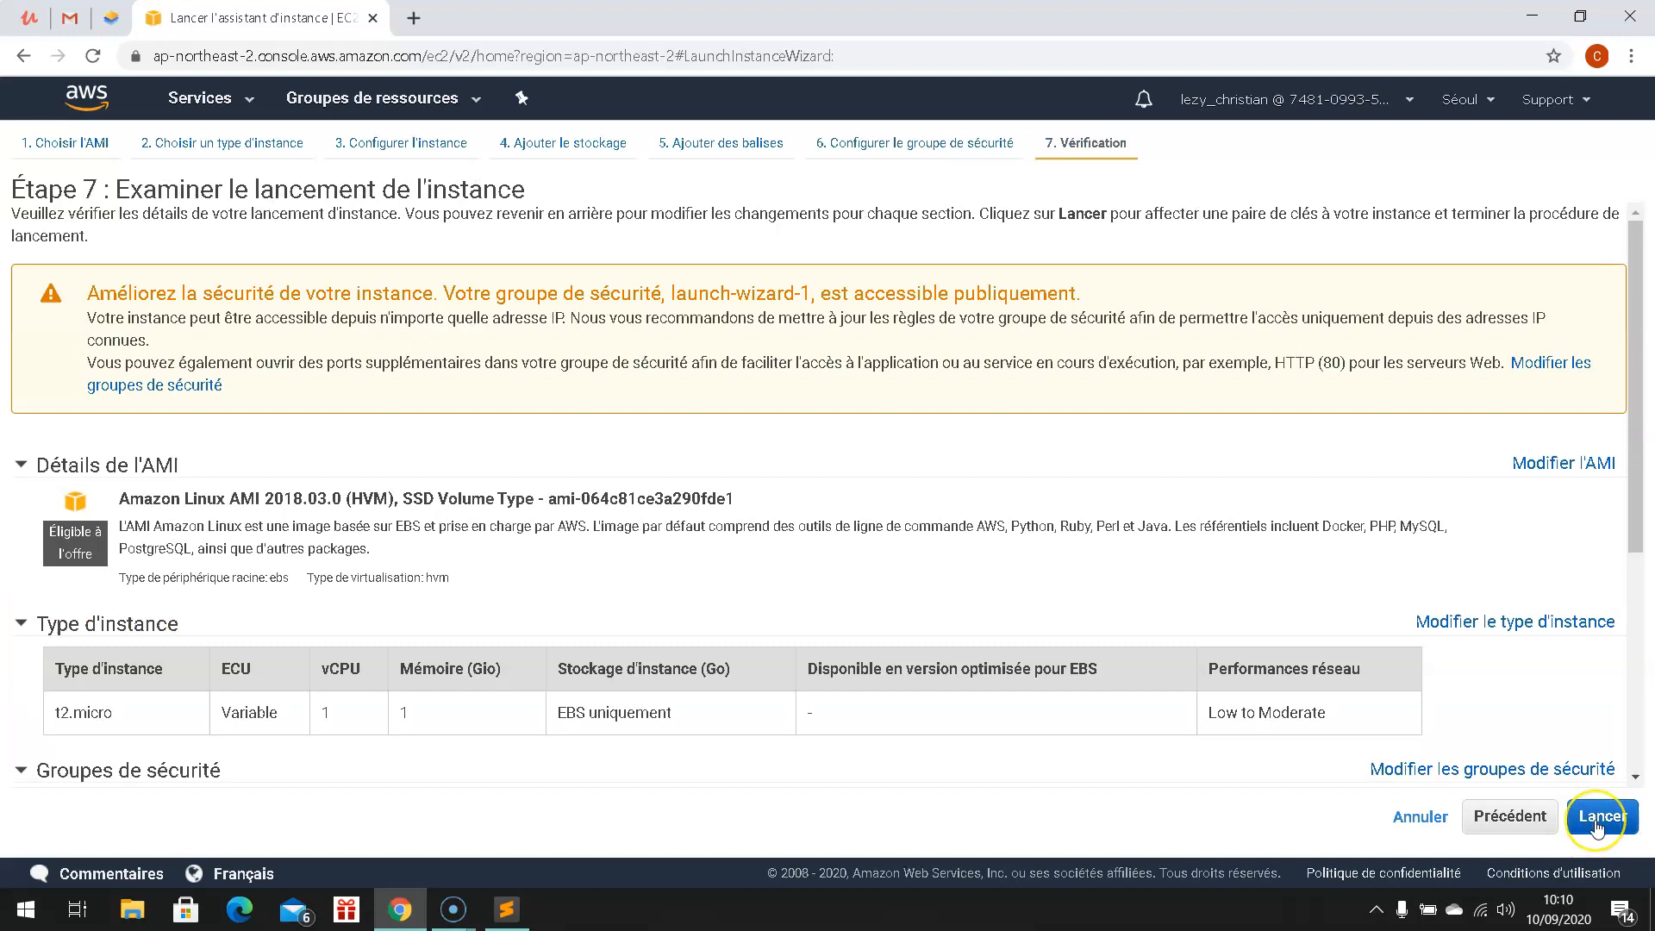
click(1596, 826)
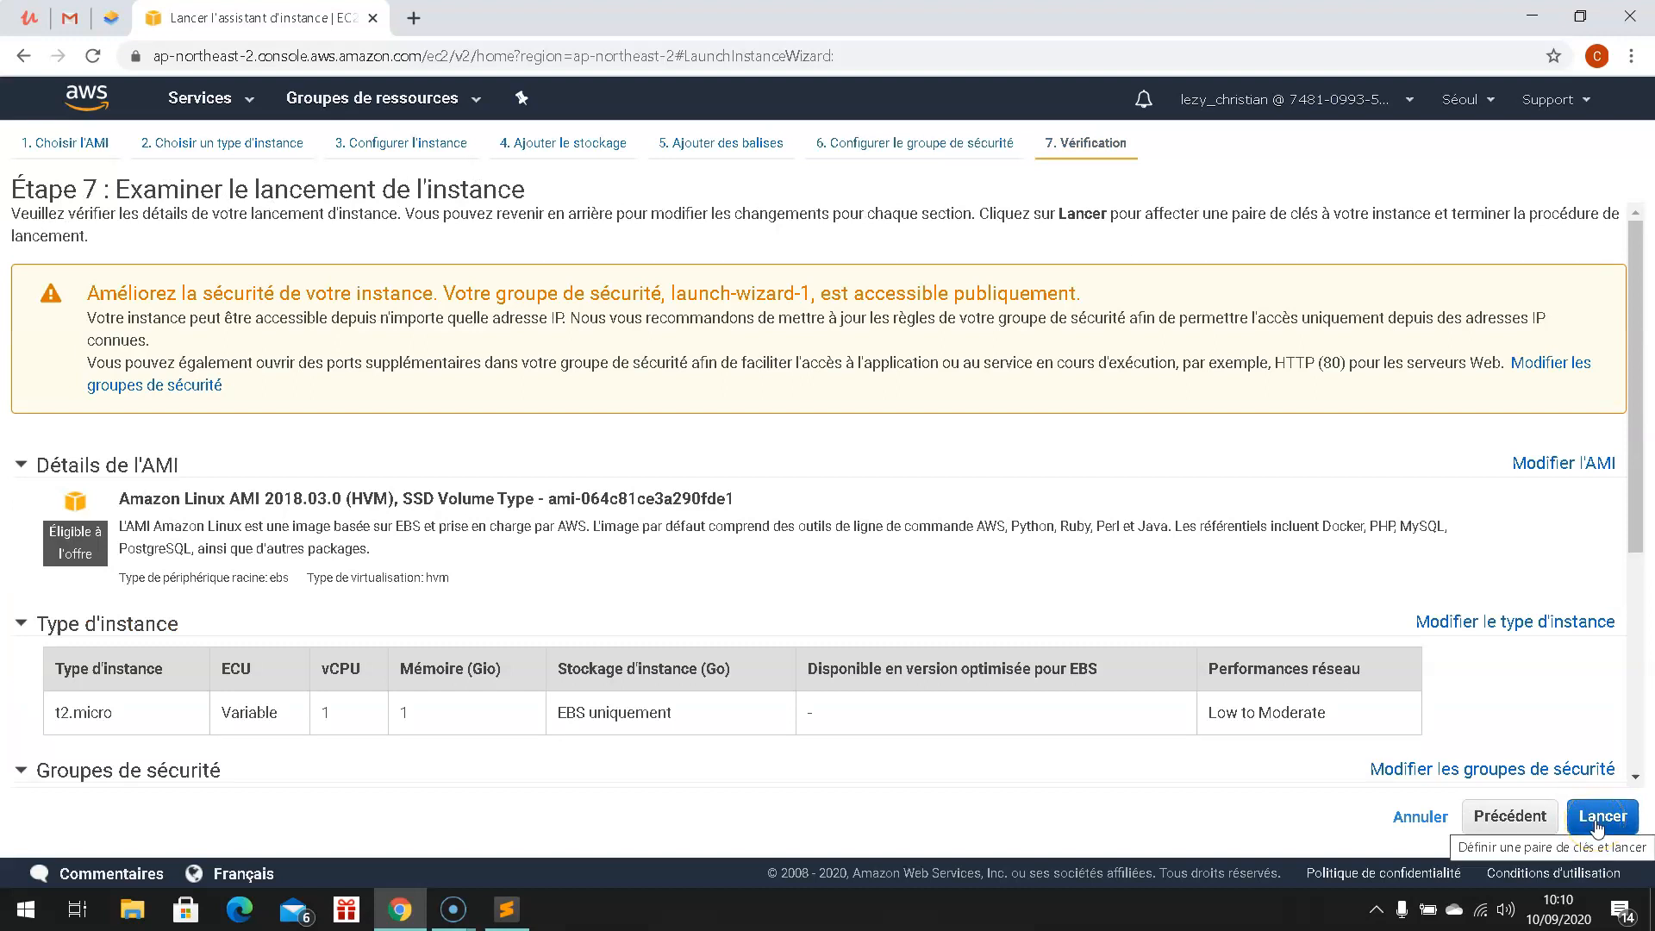
click(1597, 824)
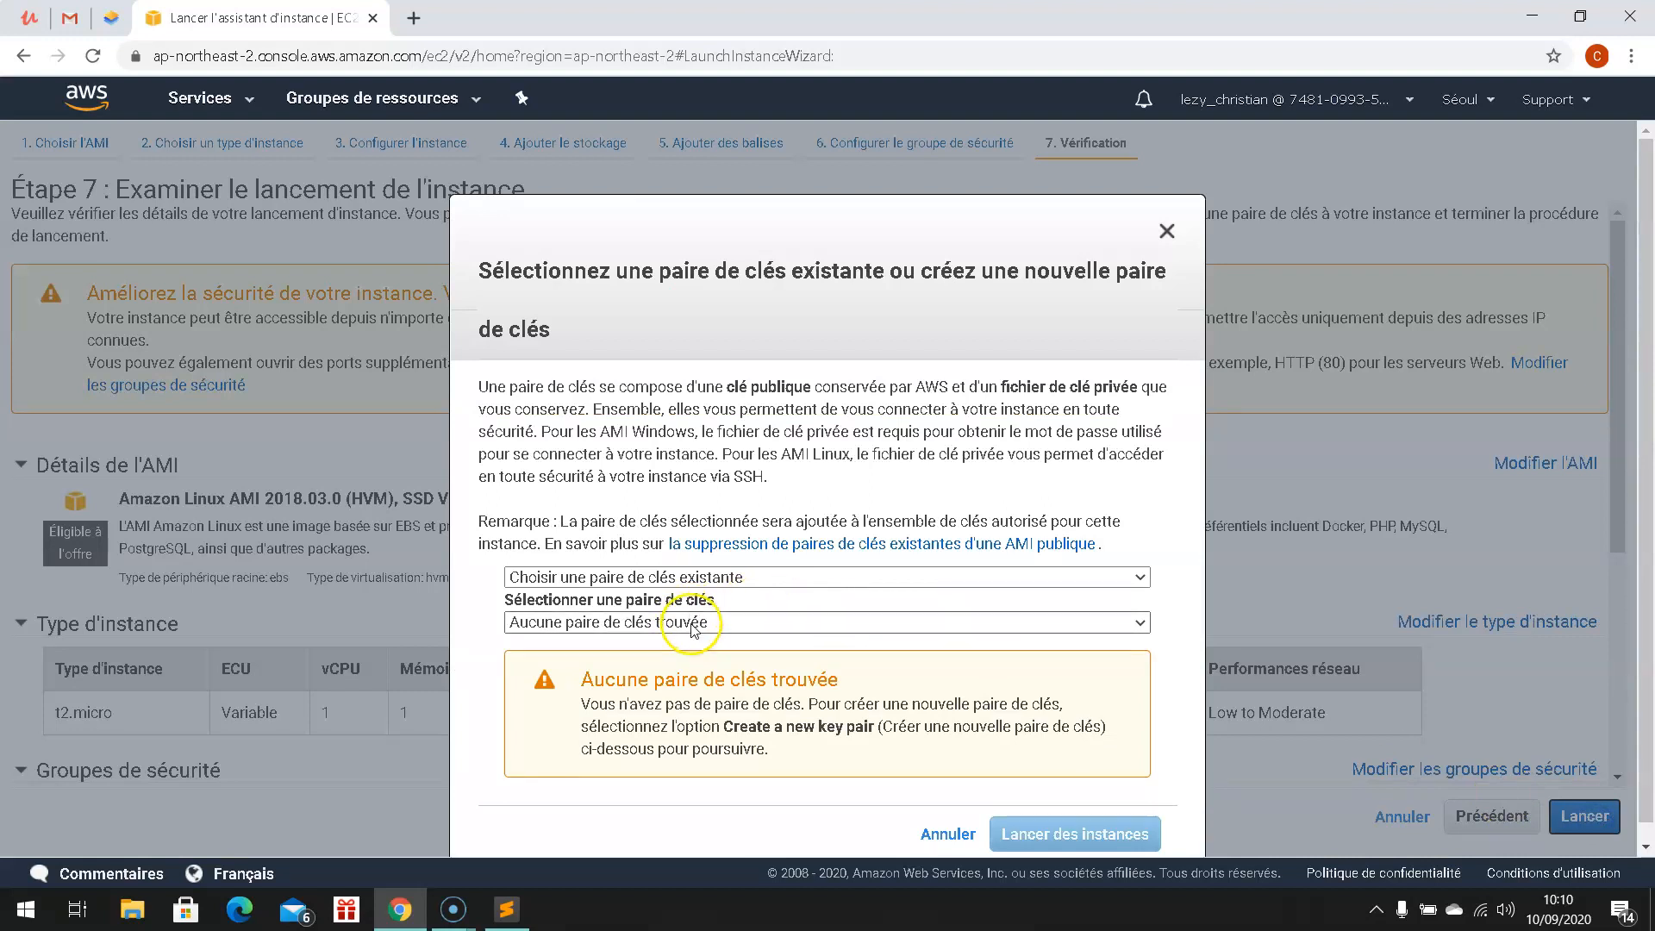
click(694, 624)
click(703, 579)
click(708, 577)
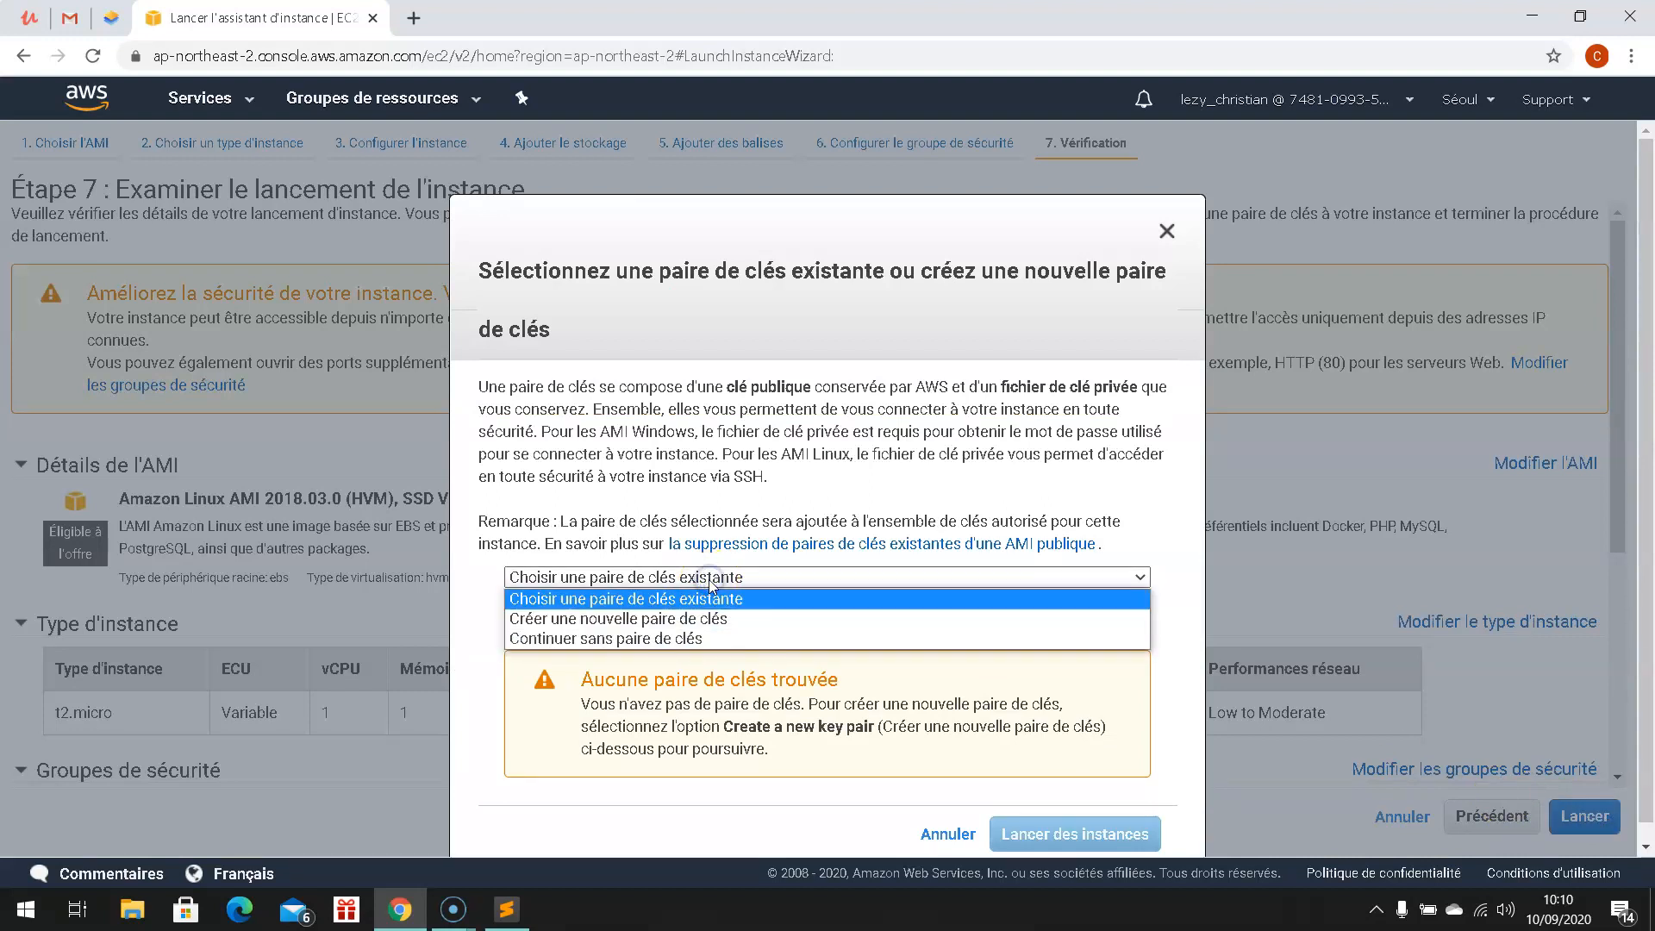
click(811, 560)
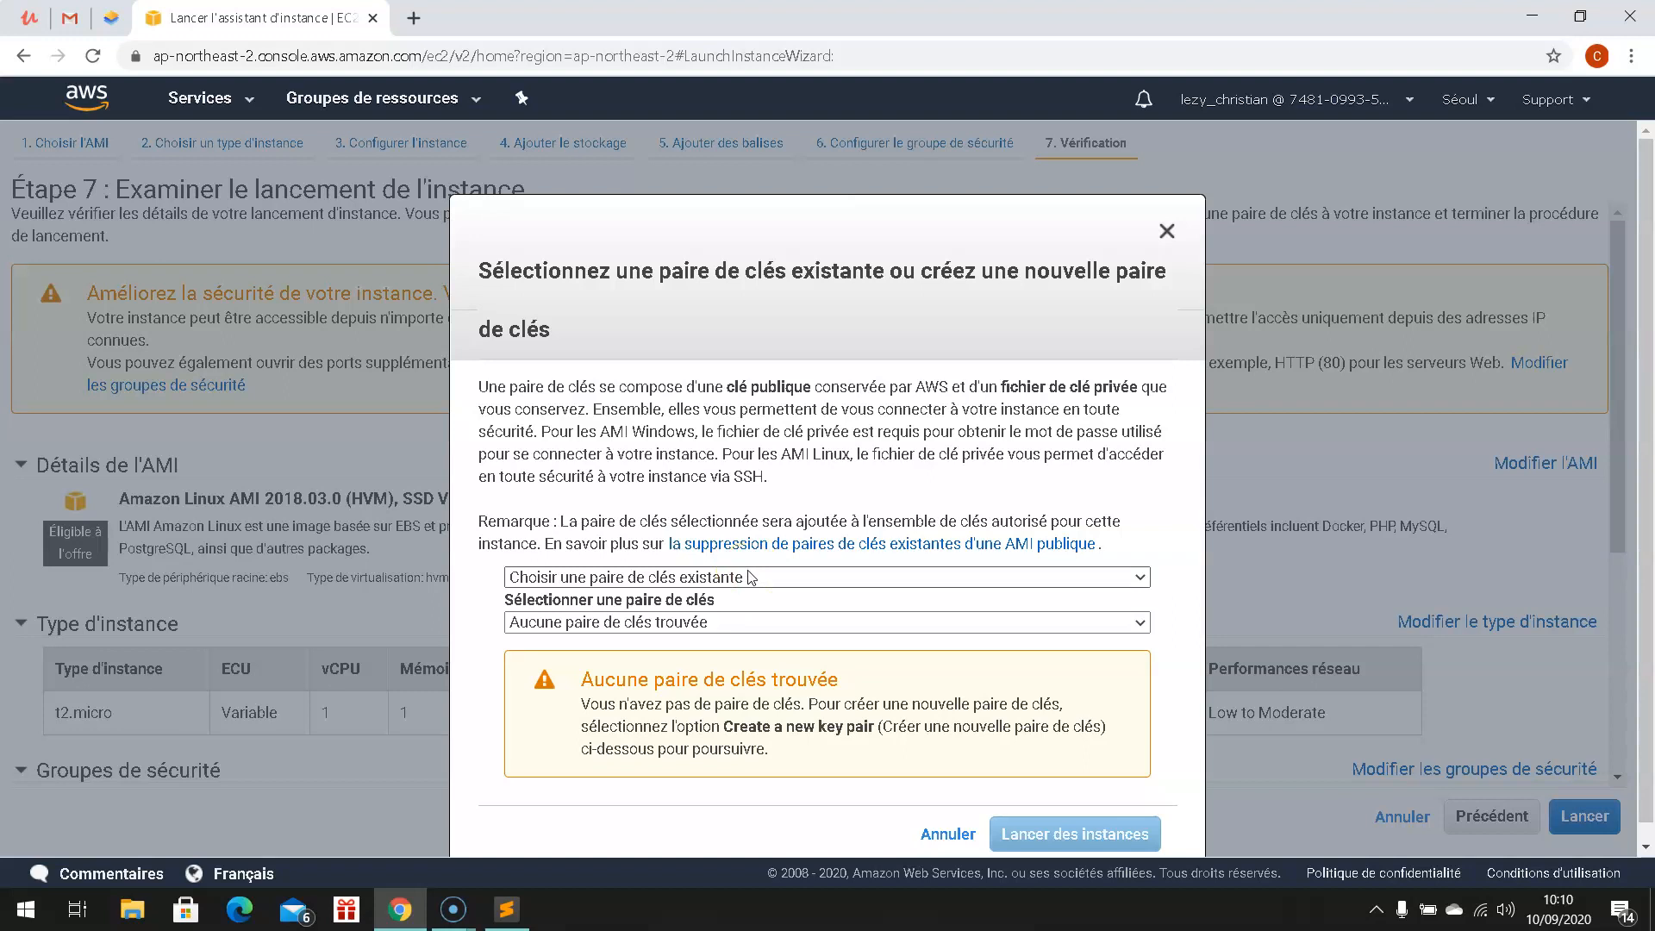
click(766, 510)
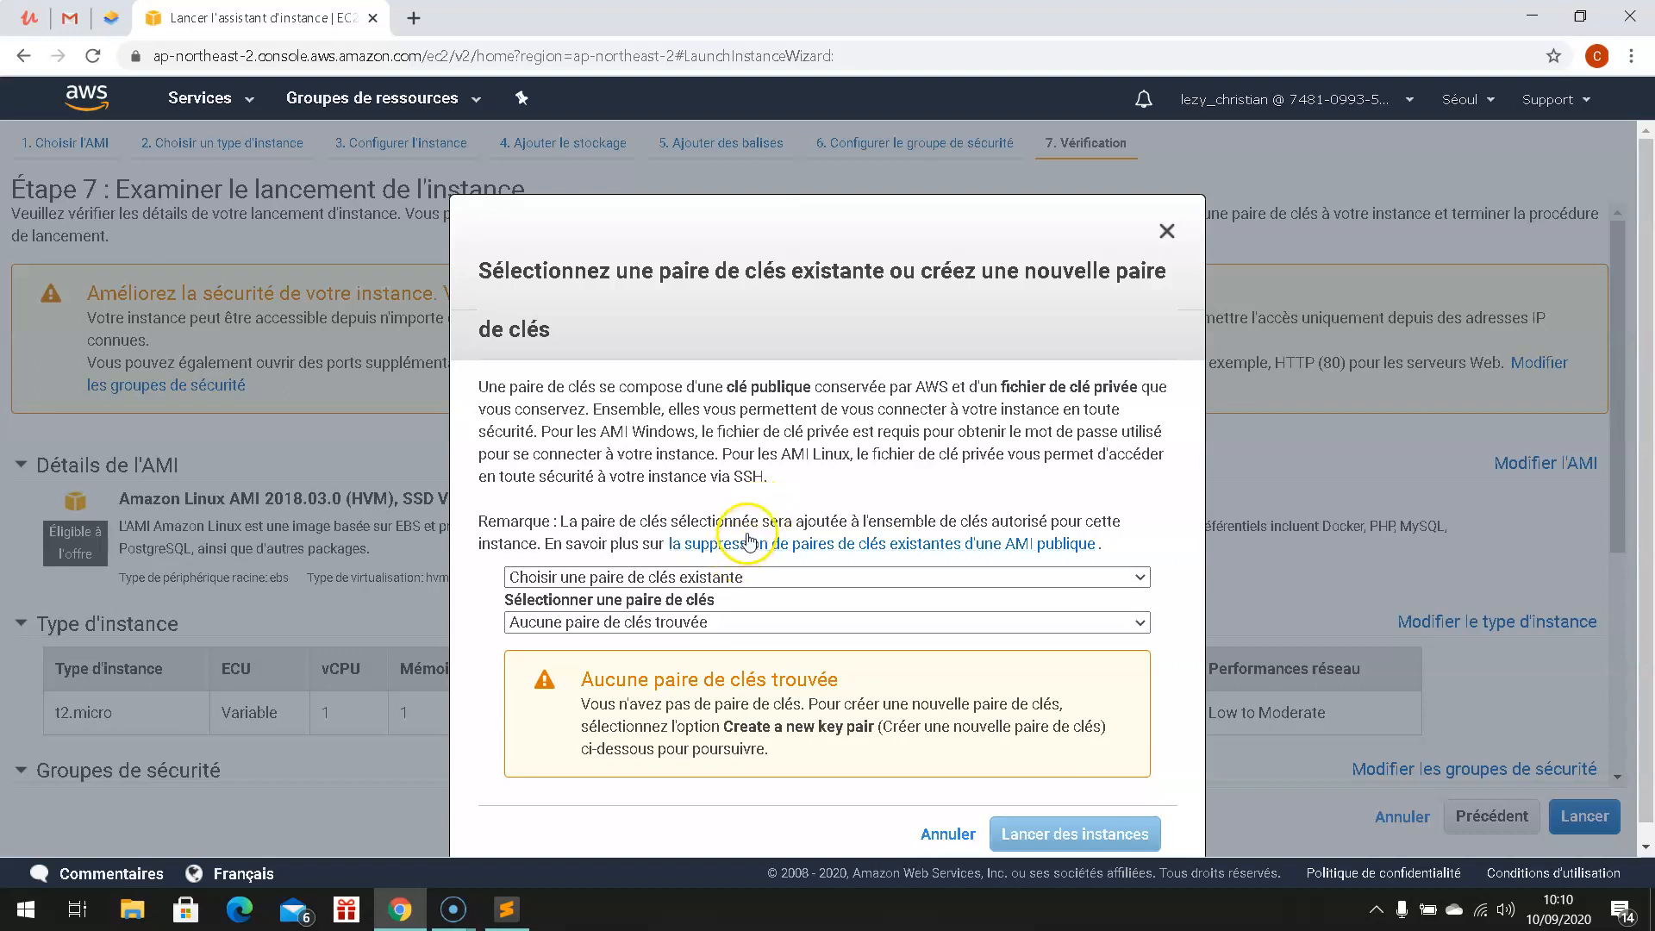
click(727, 623)
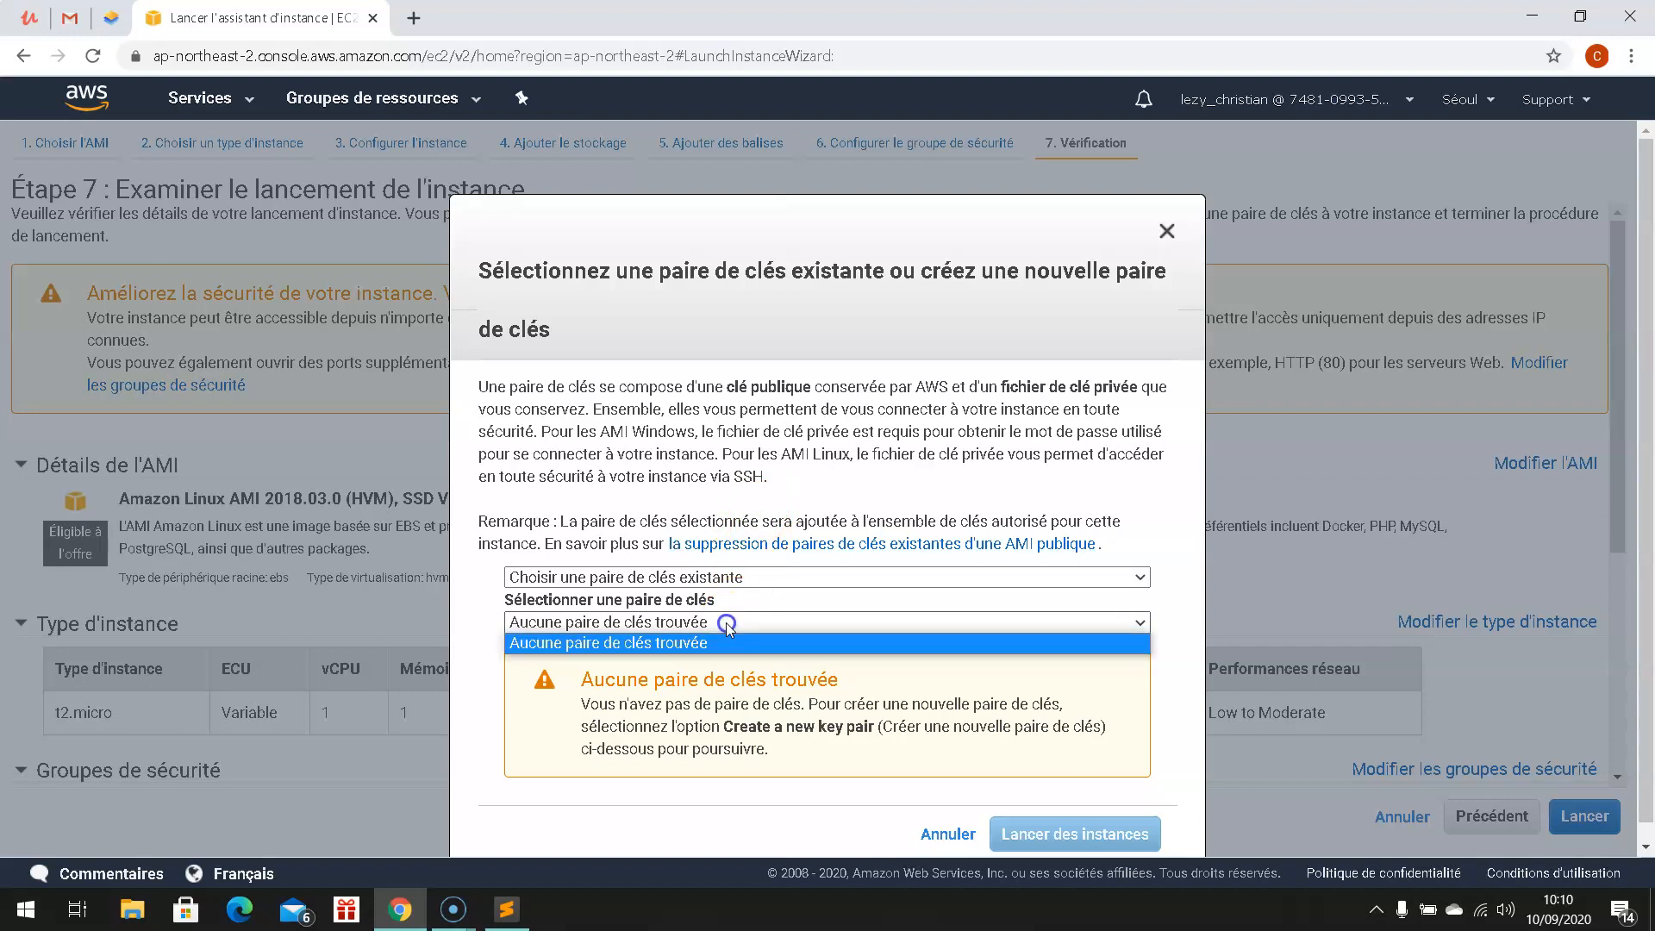
- Choose to continue without a key pair for the instance
click(688, 576)
click(690, 576)
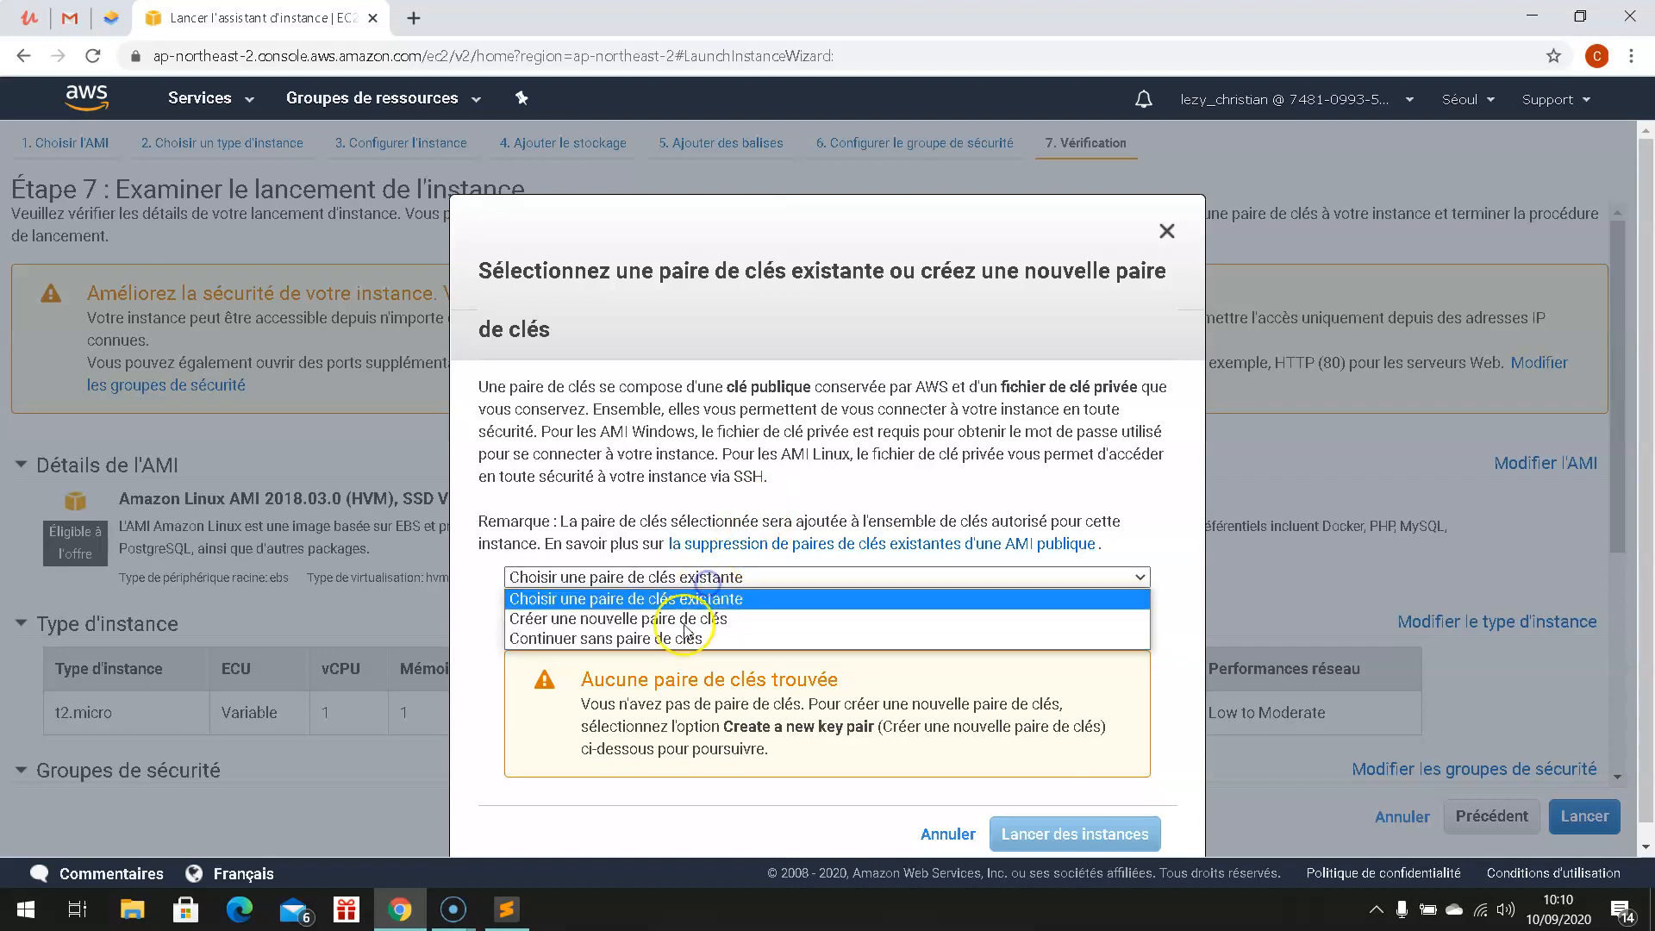
click(665, 648)
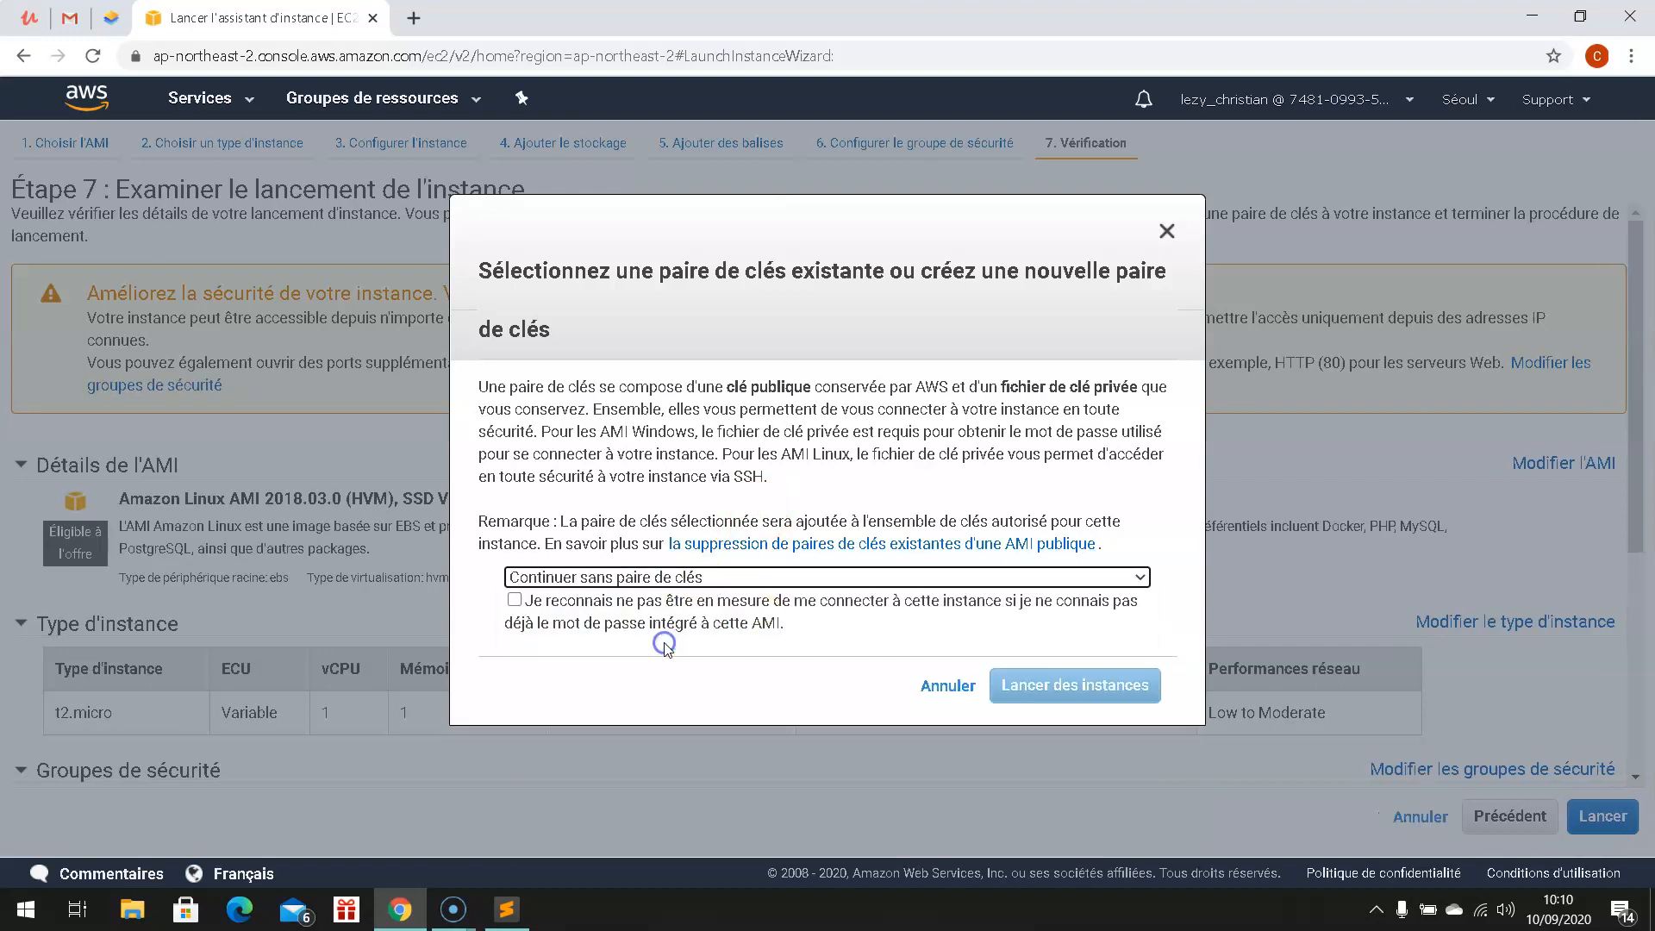
- Acknowledge that the instance has no key pair, launch it, and go to the instances list
click(515, 599)
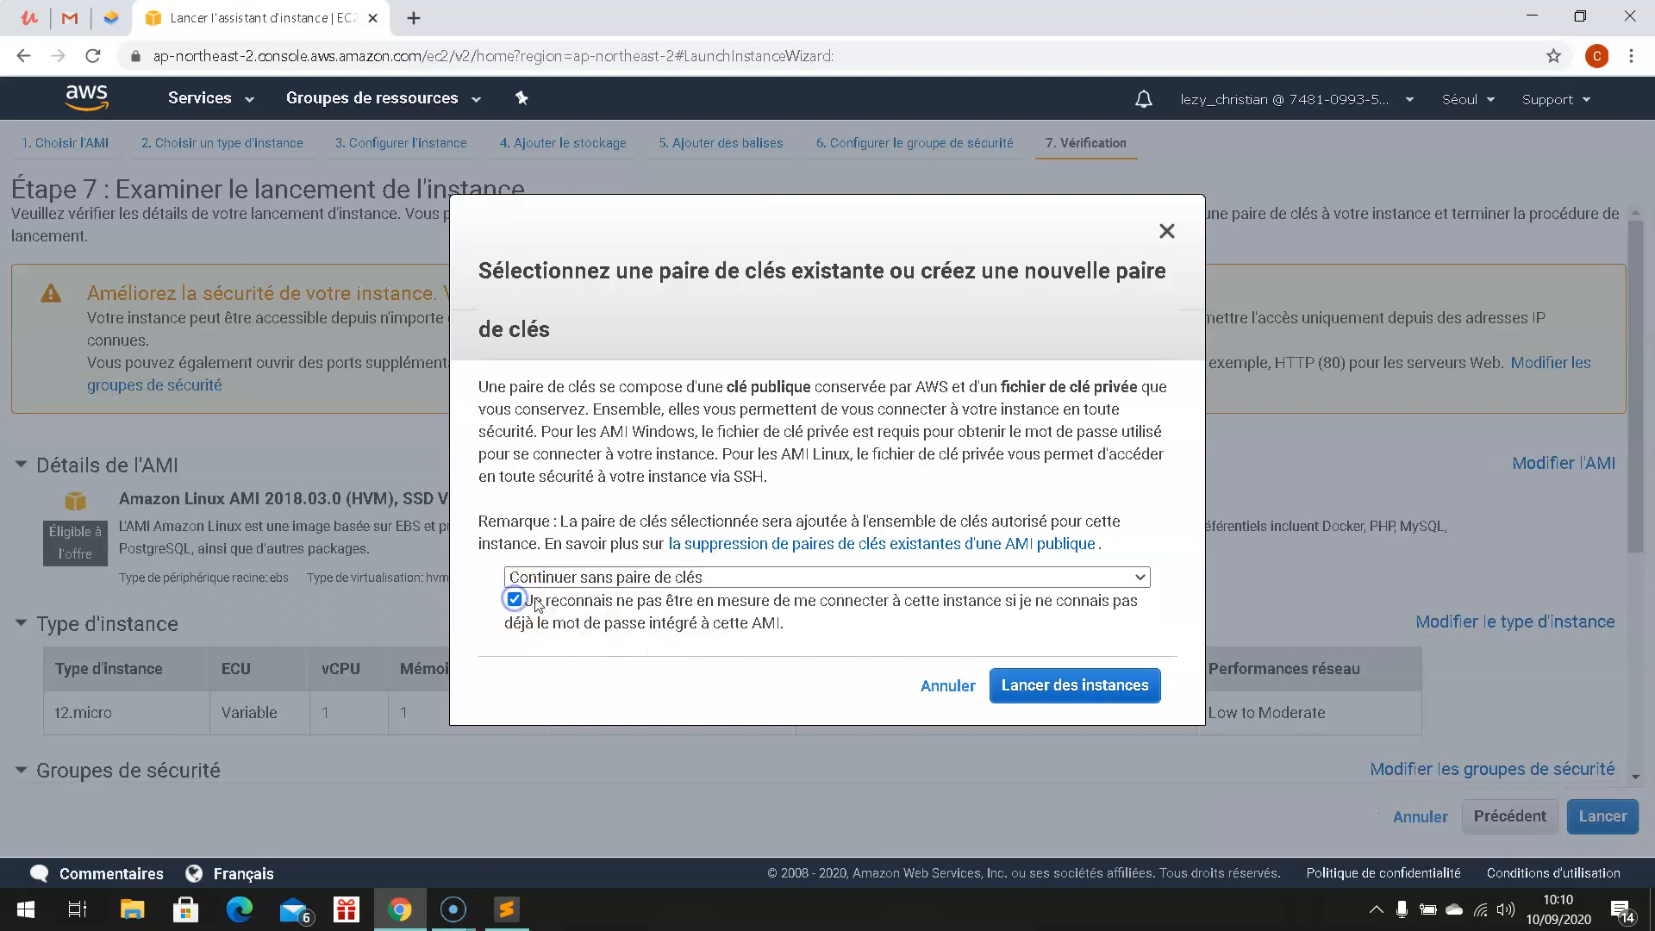
click(1113, 696)
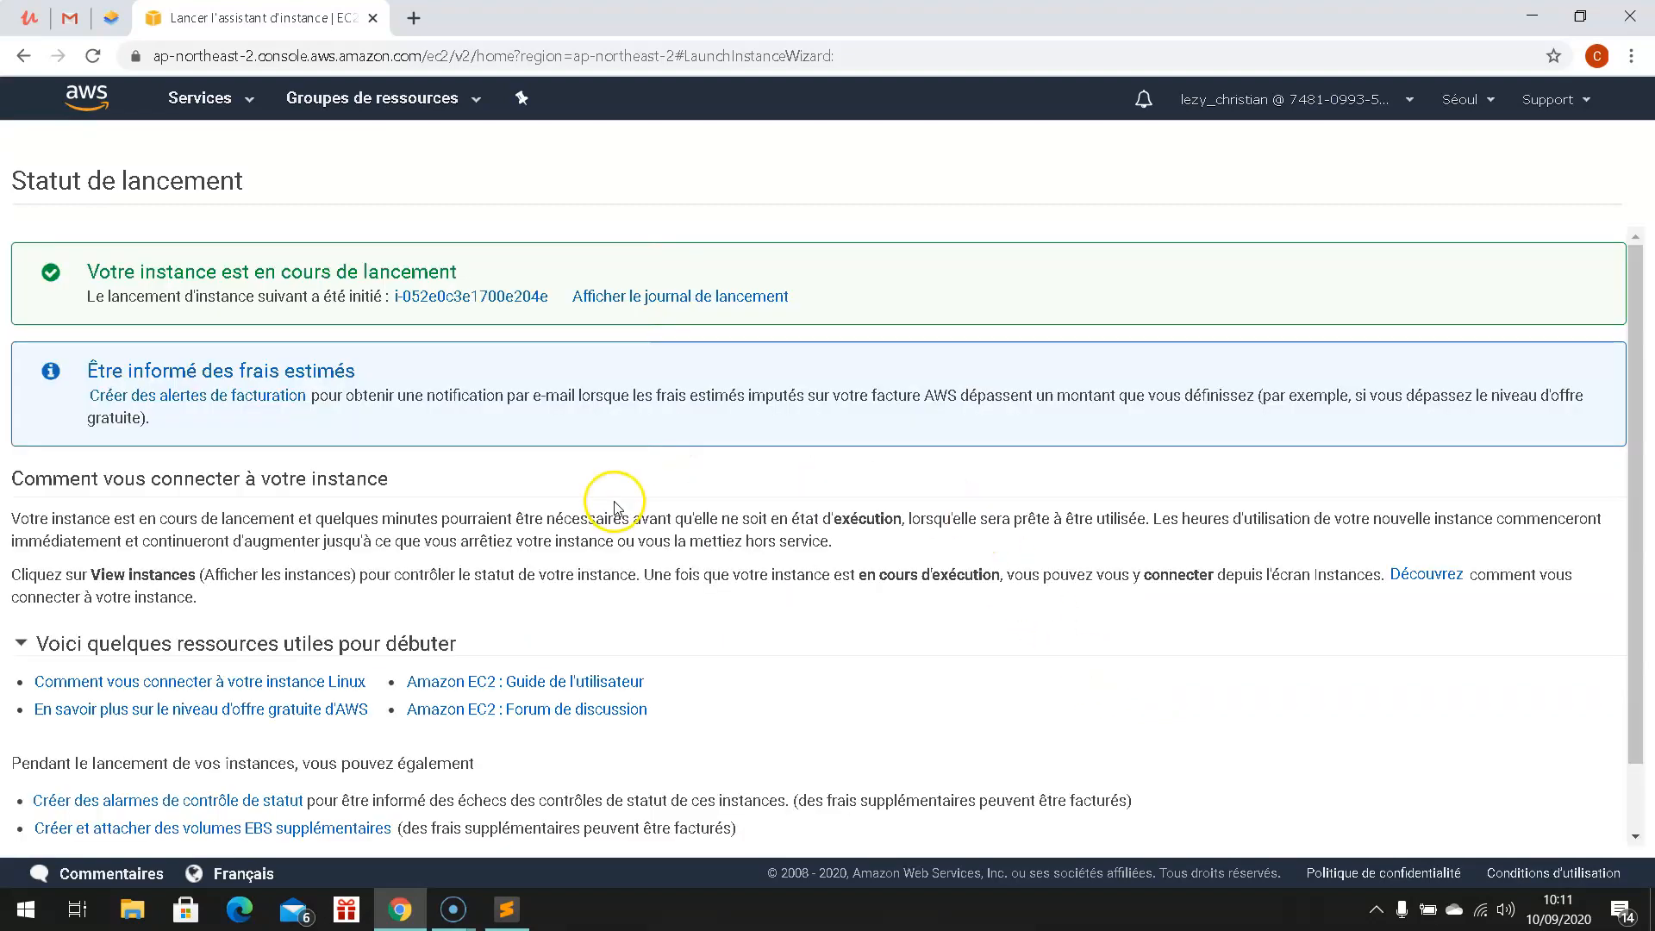
scroll(1543, 664, down, 2)
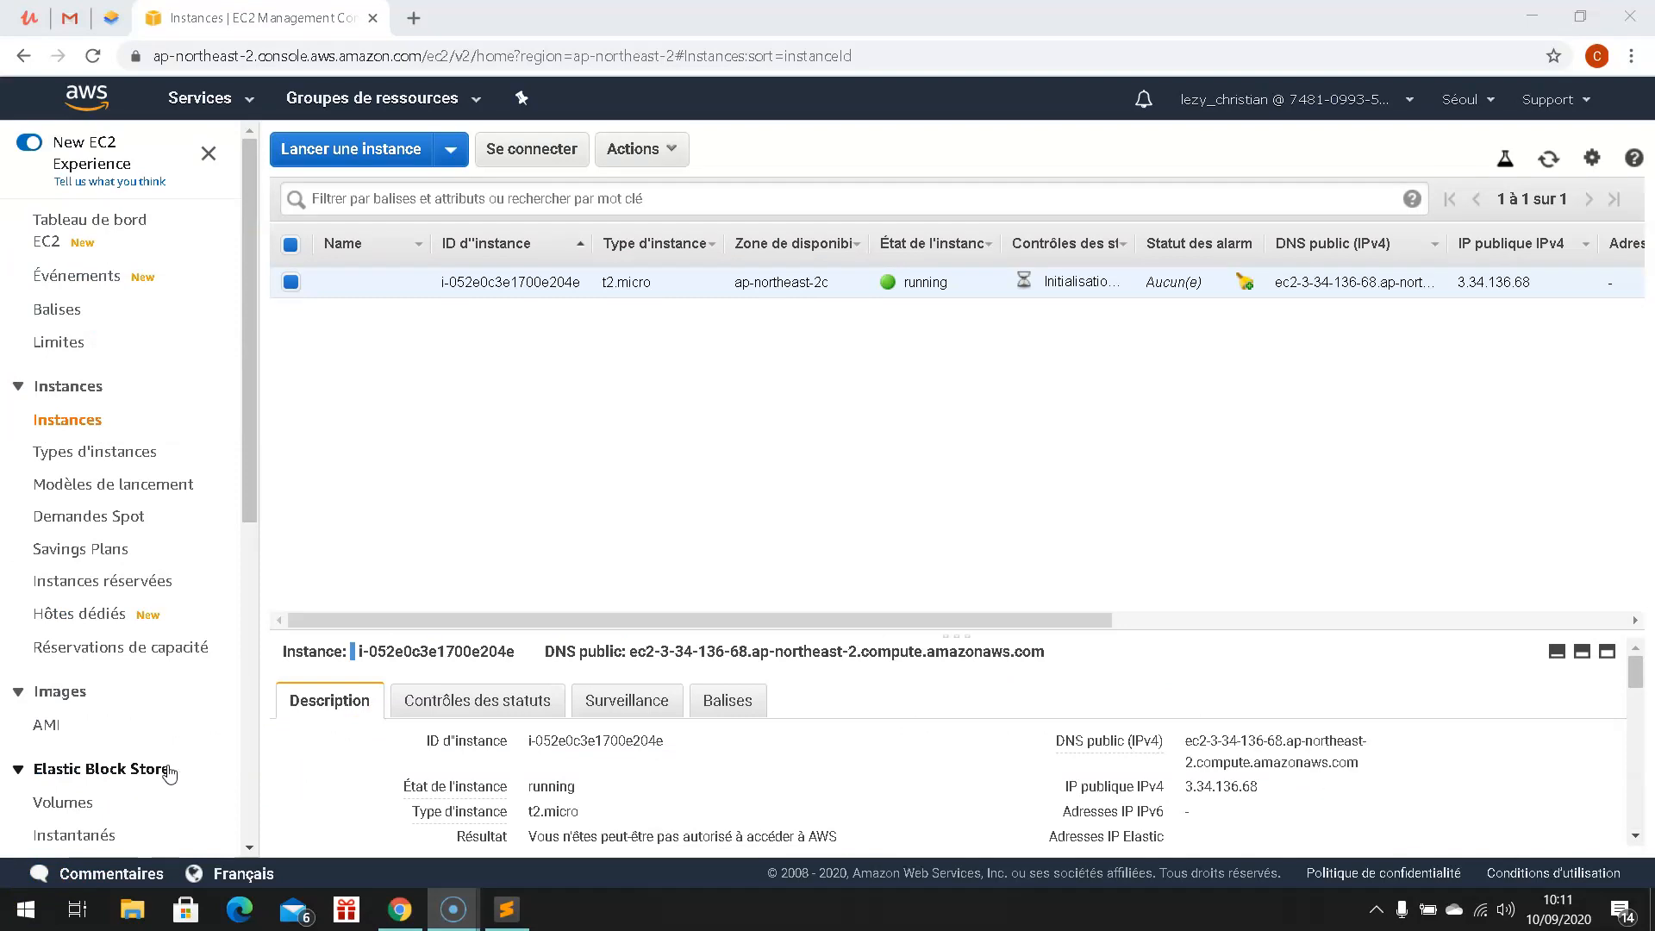
- Switch to the Europe (Frankfurt) region to check its EC2 instances
click(1492, 108)
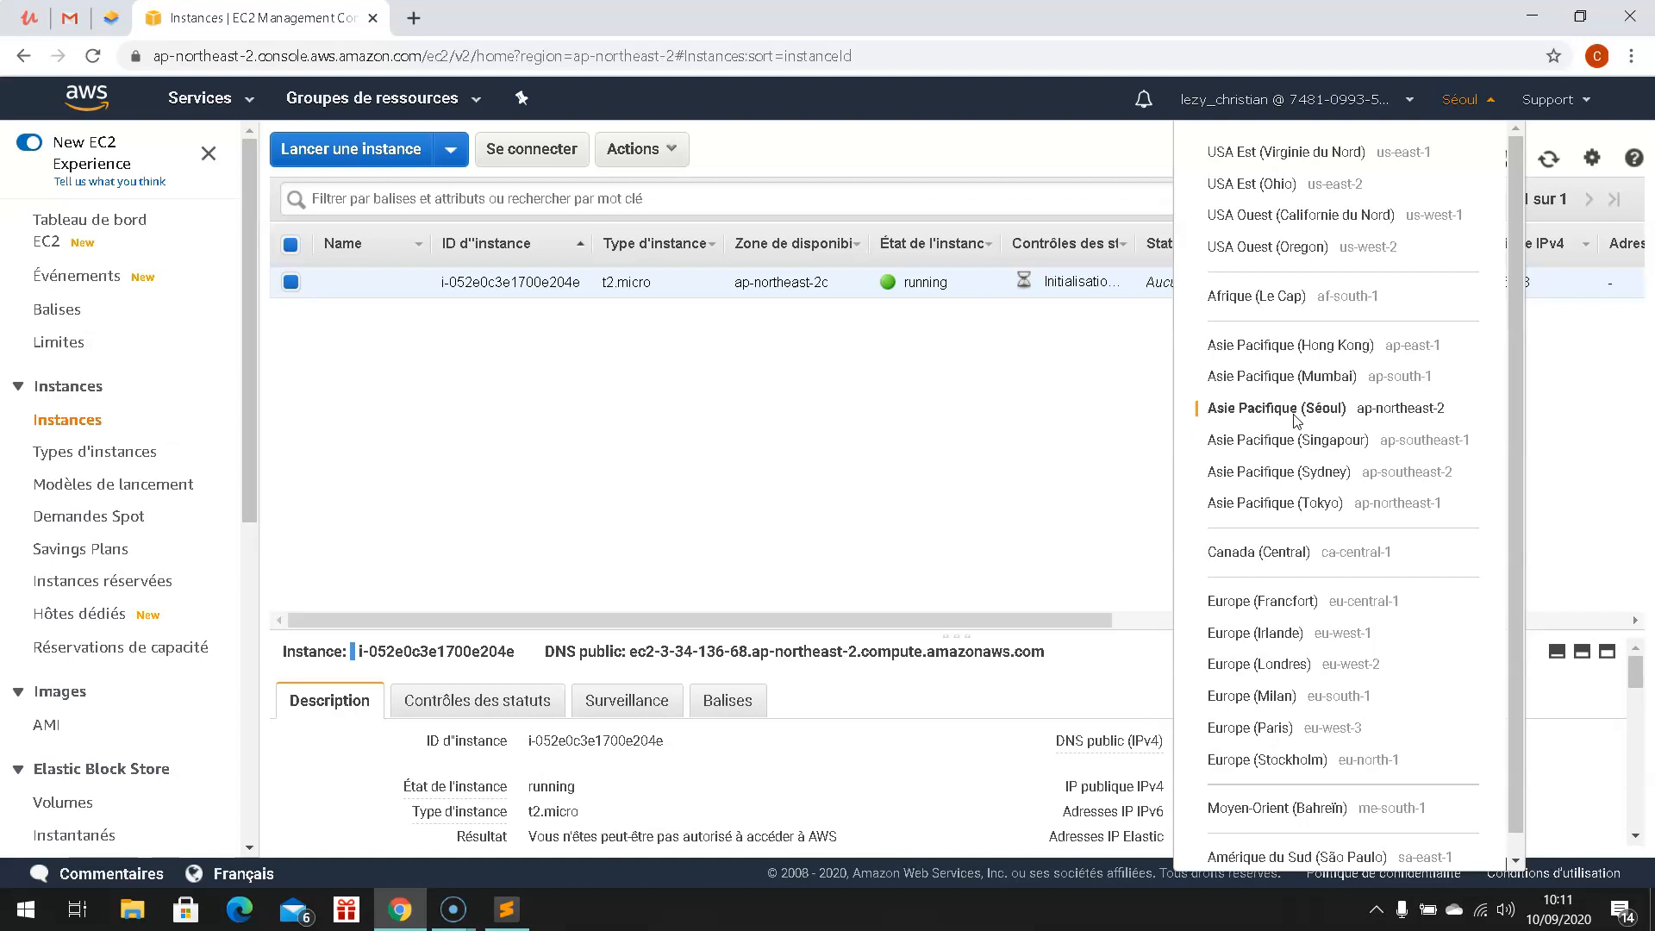
click(1269, 602)
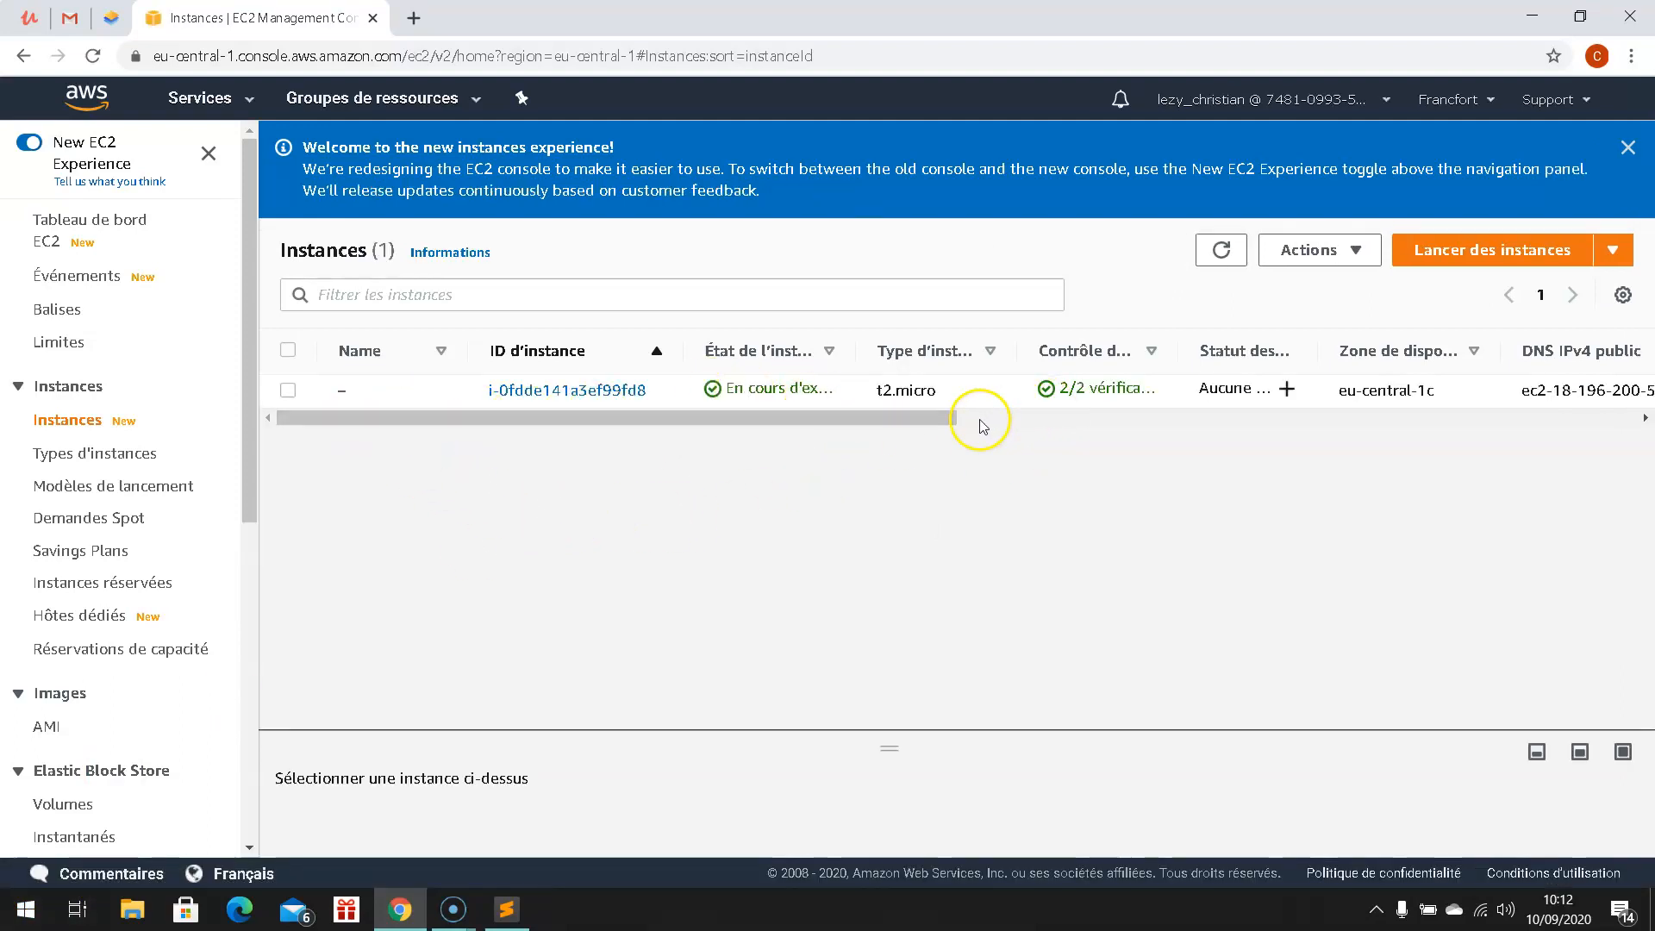
- Switch to the Europe (Ireland) region and dismiss the welcome banner above its instances
click(1490, 100)
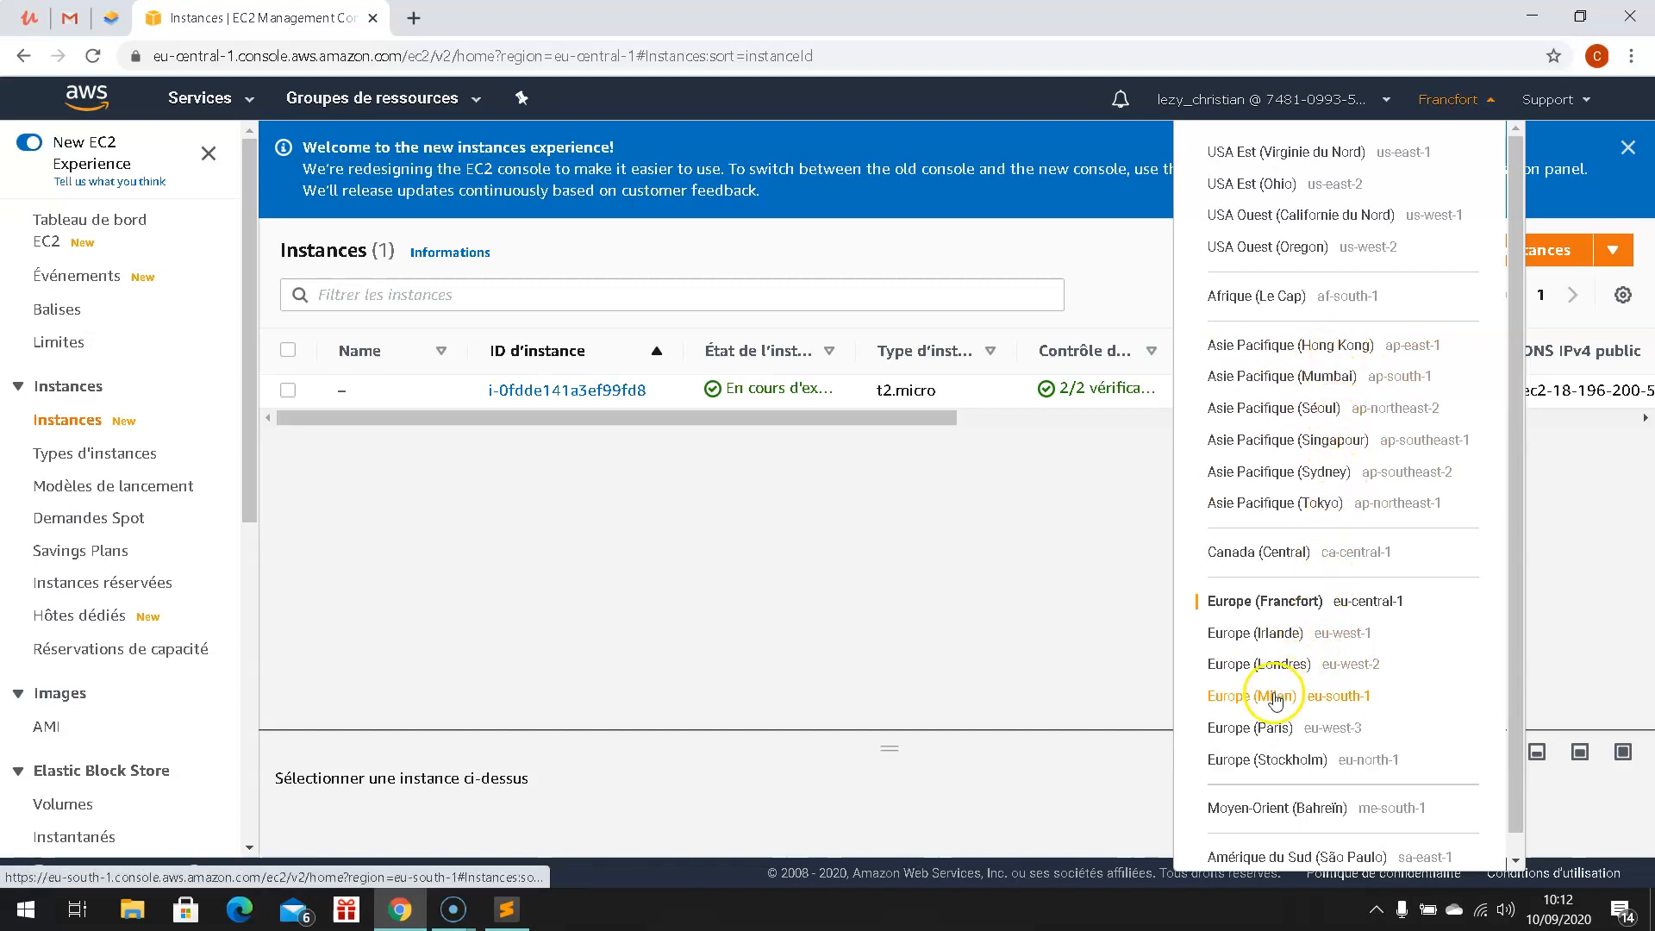
click(1277, 641)
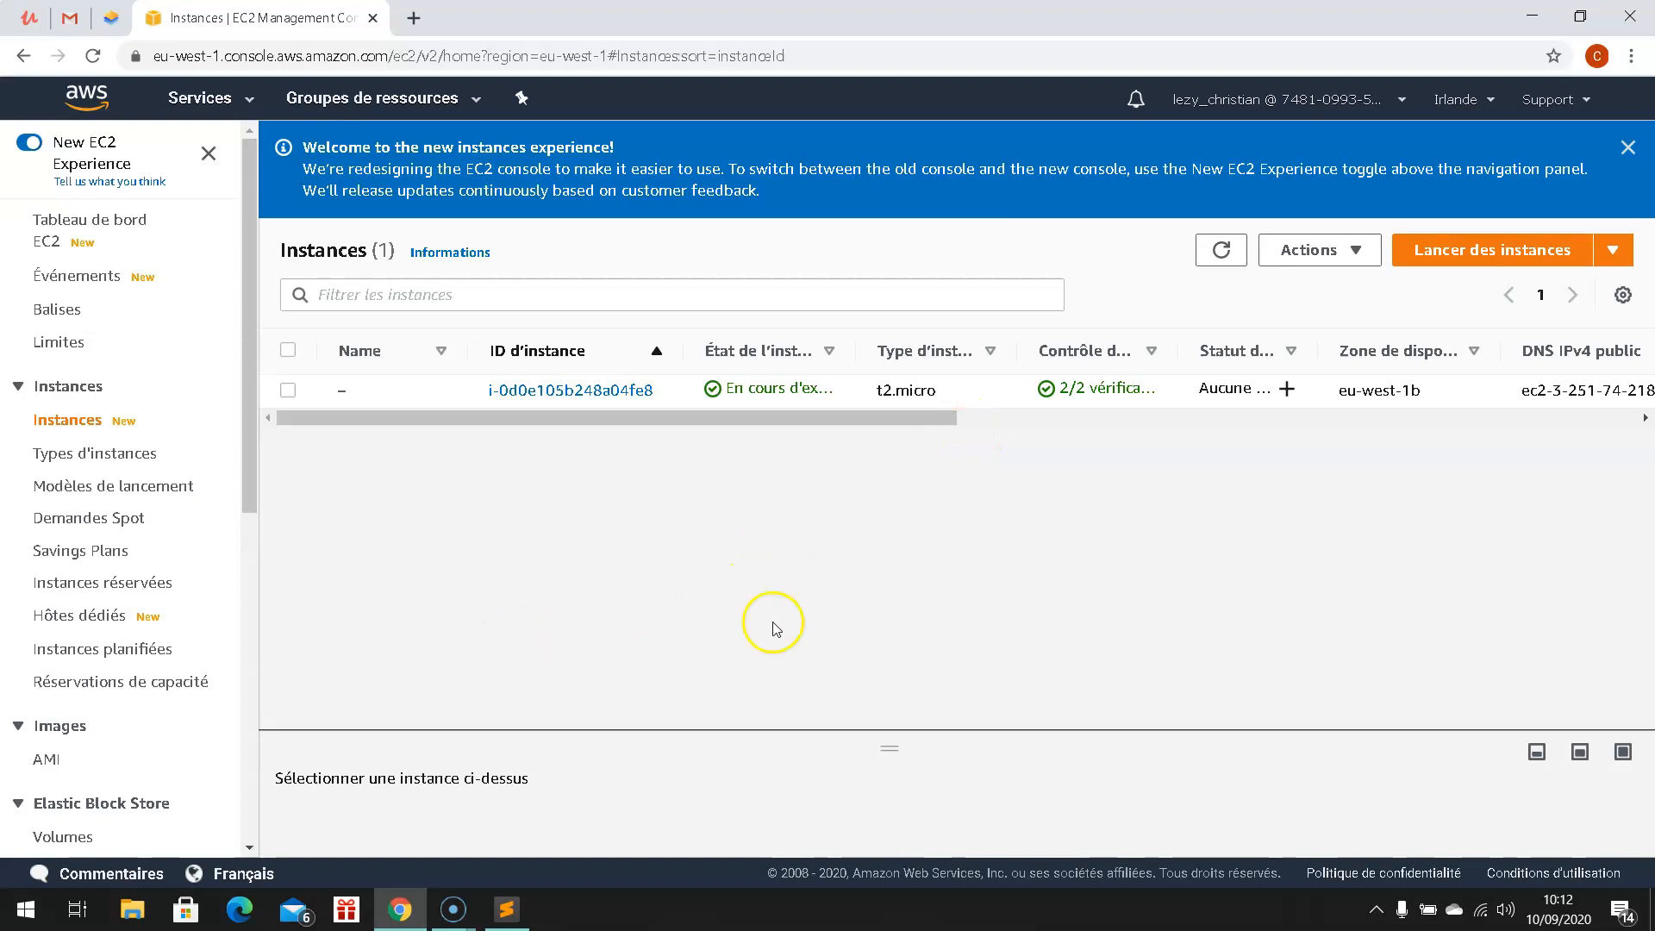
click(1626, 148)
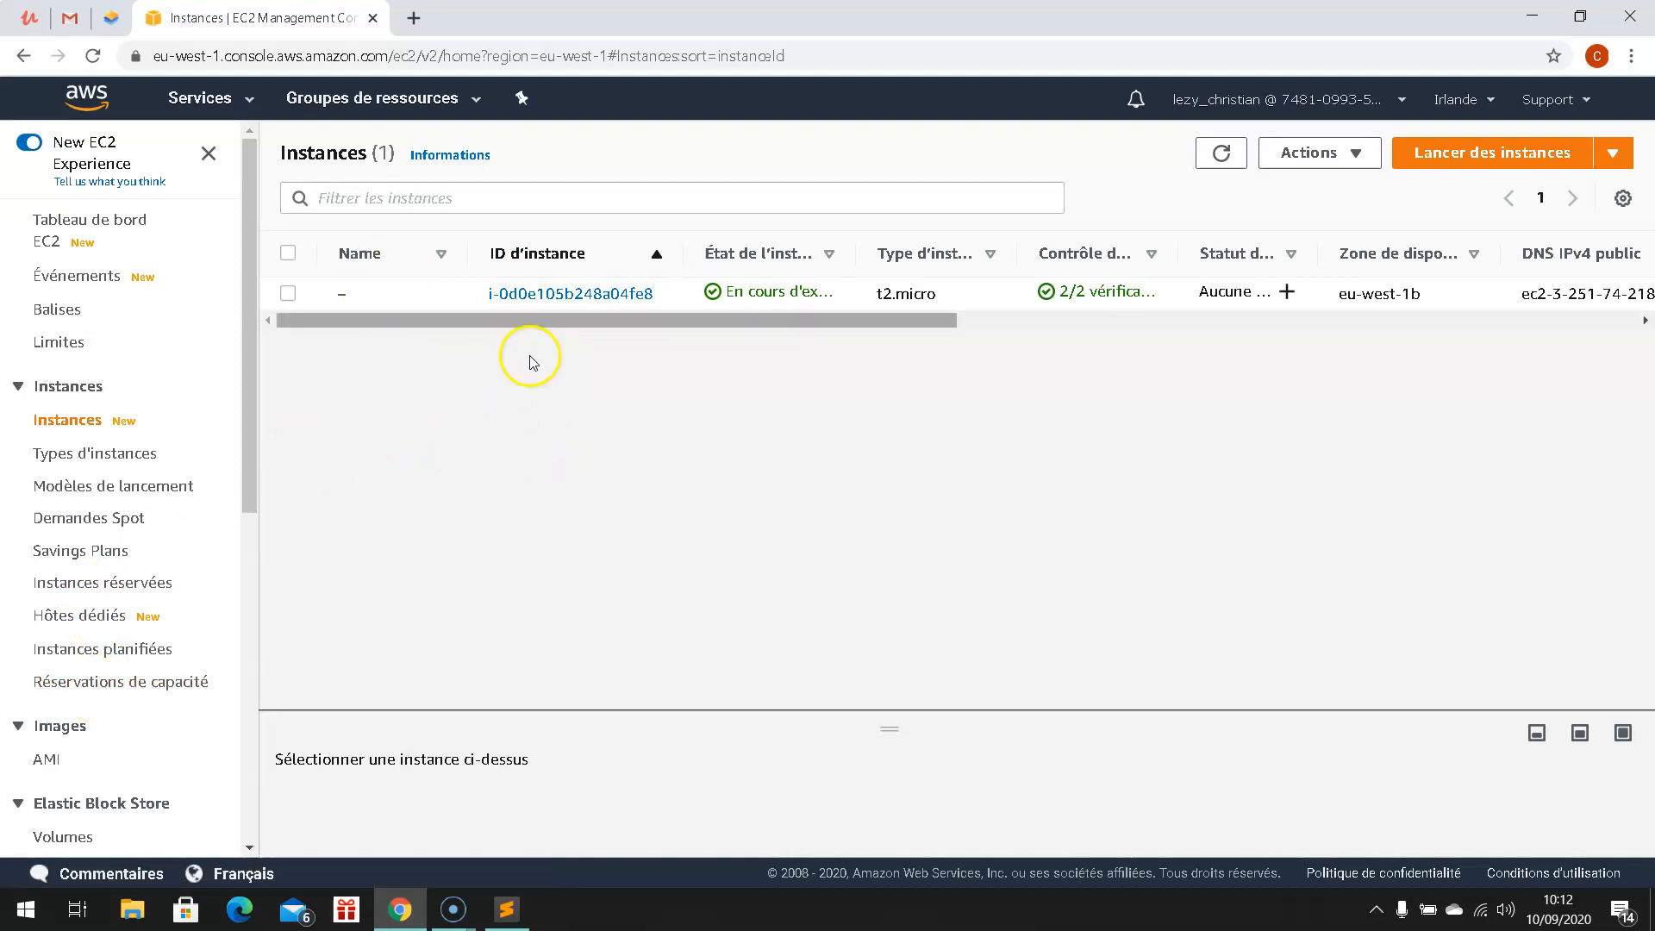
- Open the load balancers page and start creating an application load balancer for HTTP and HTTPS
scroll(70, 741, down, 3)
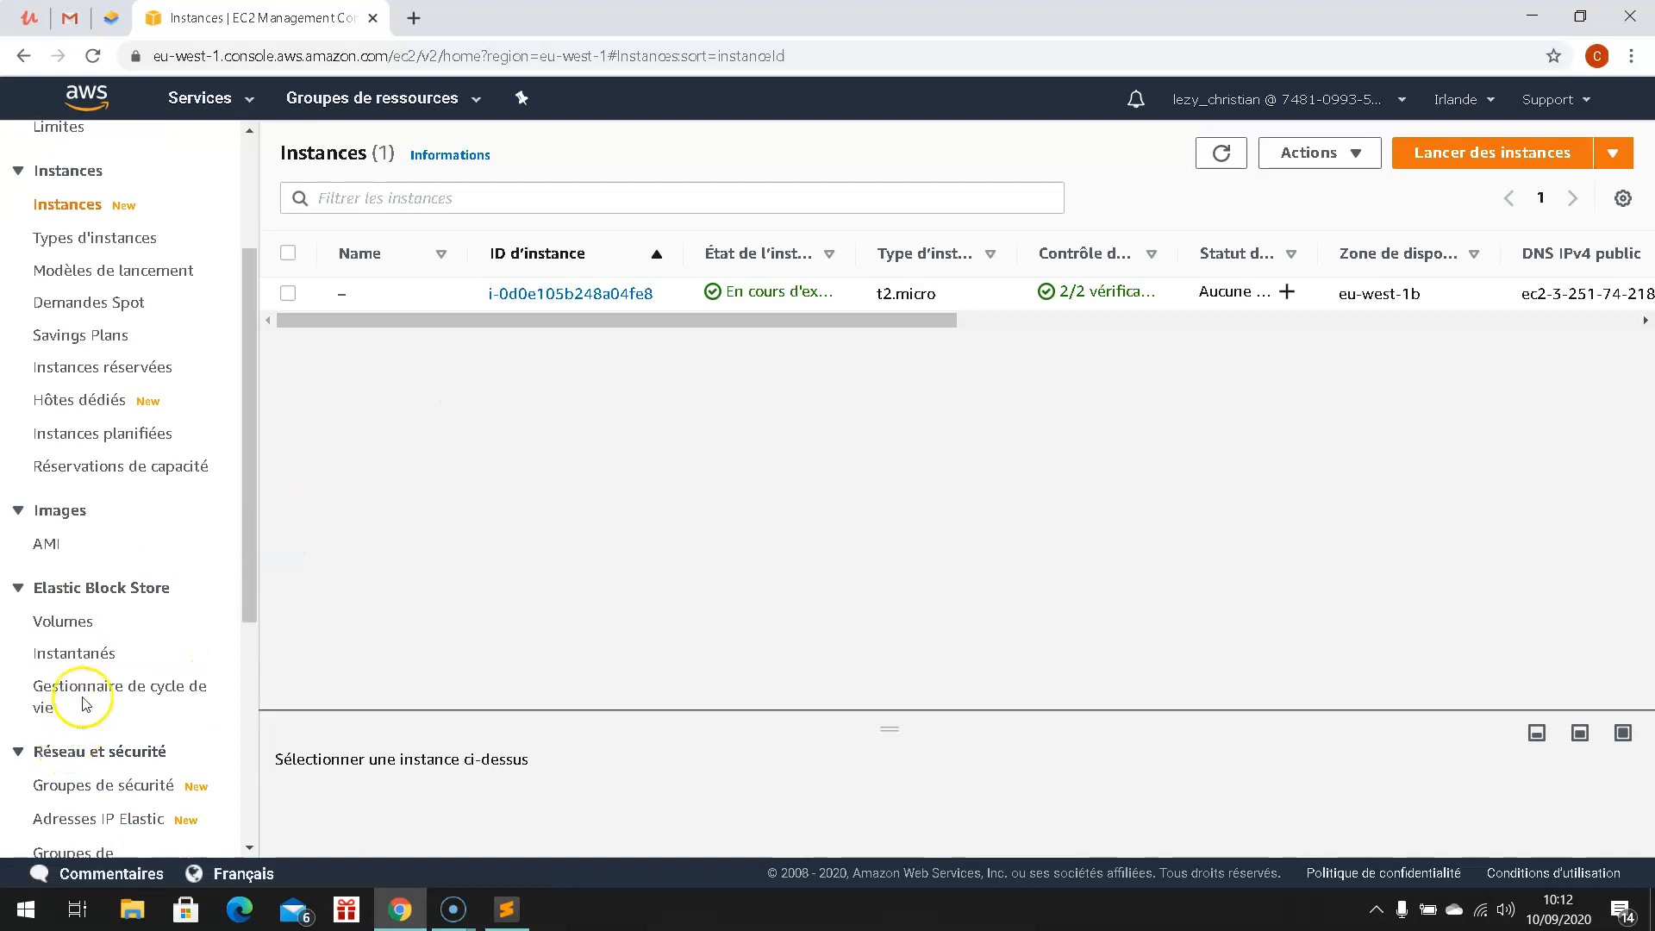
scroll(95, 660, down, 3)
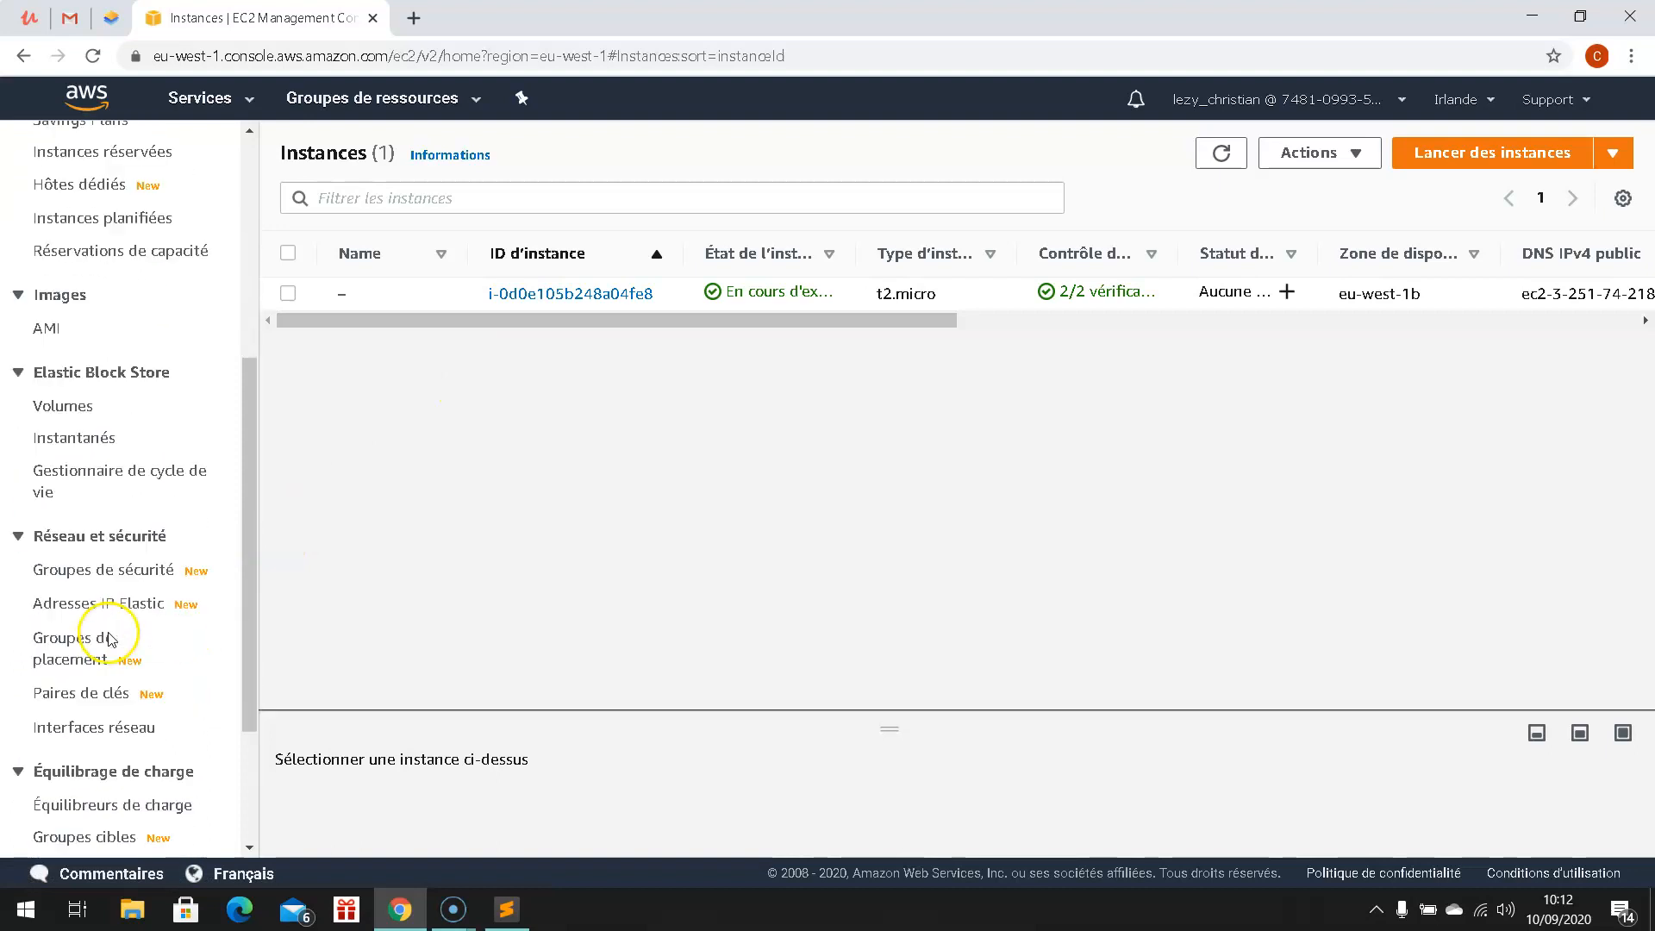
scroll(111, 641, down, 2)
click(127, 606)
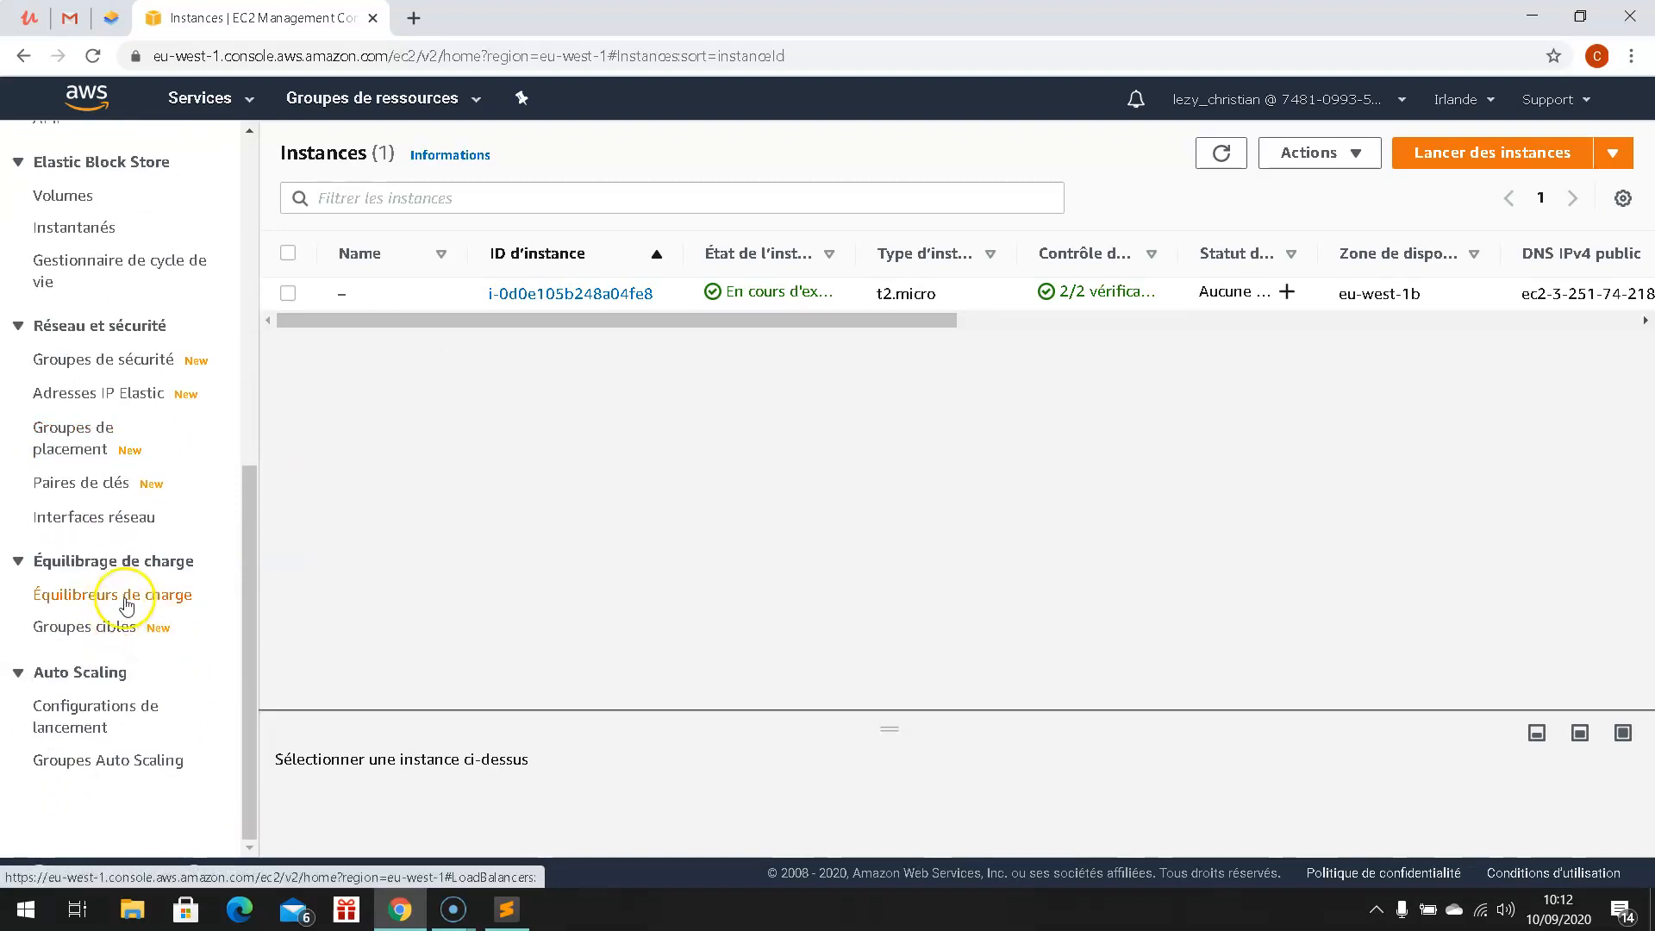
click(126, 603)
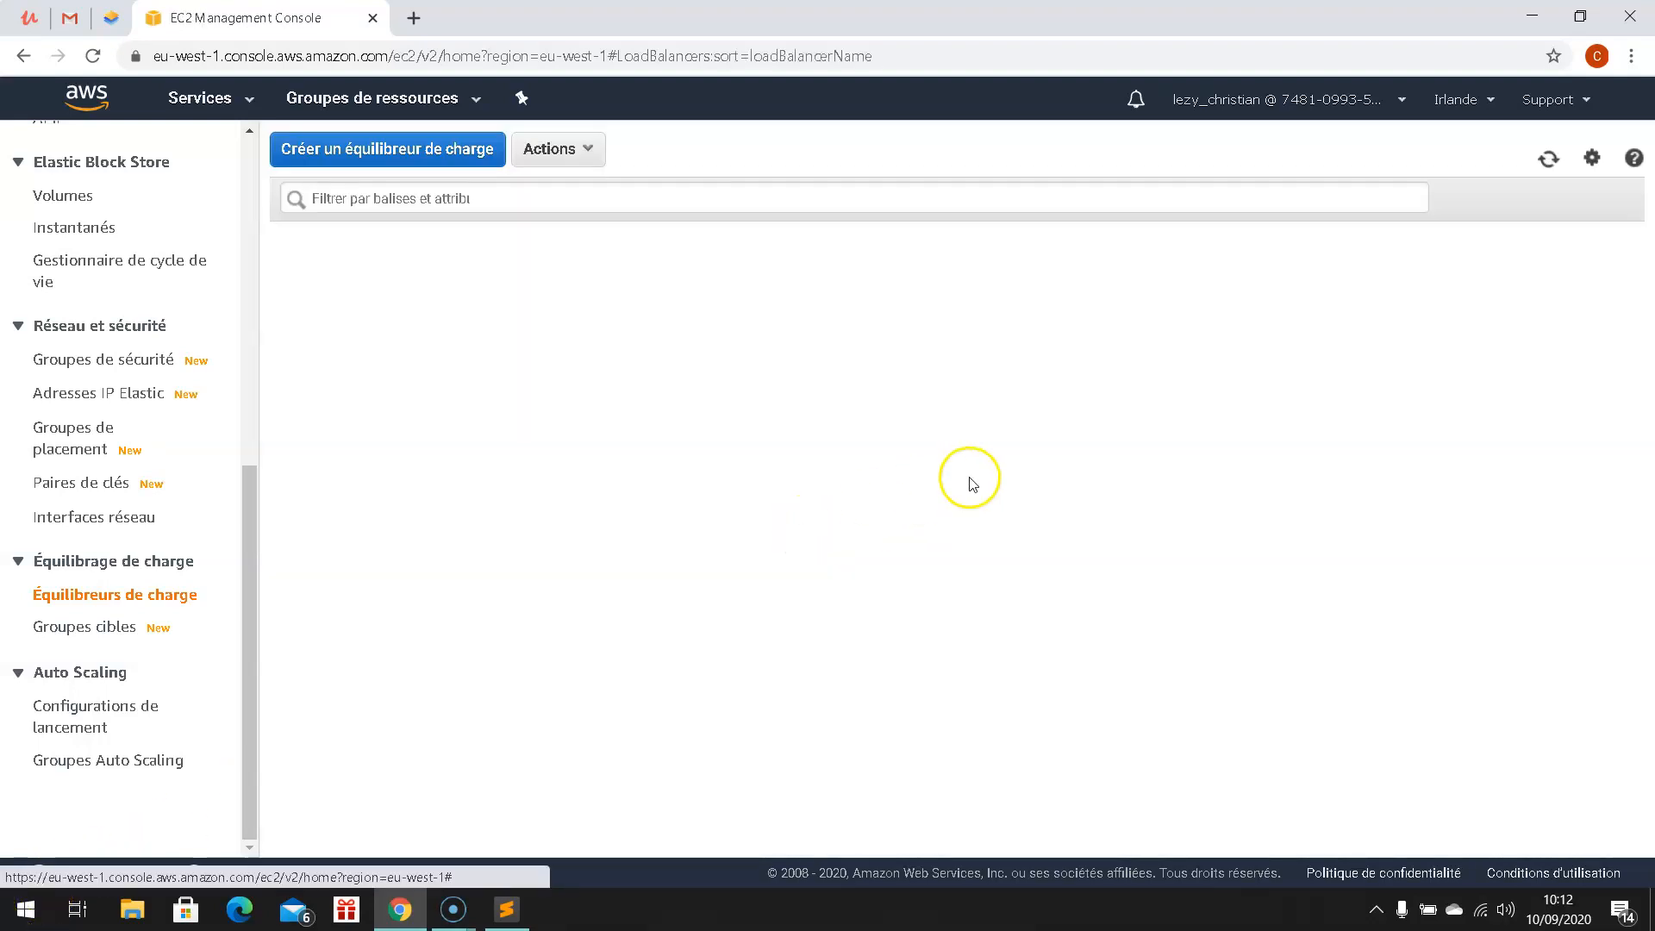
click(436, 166)
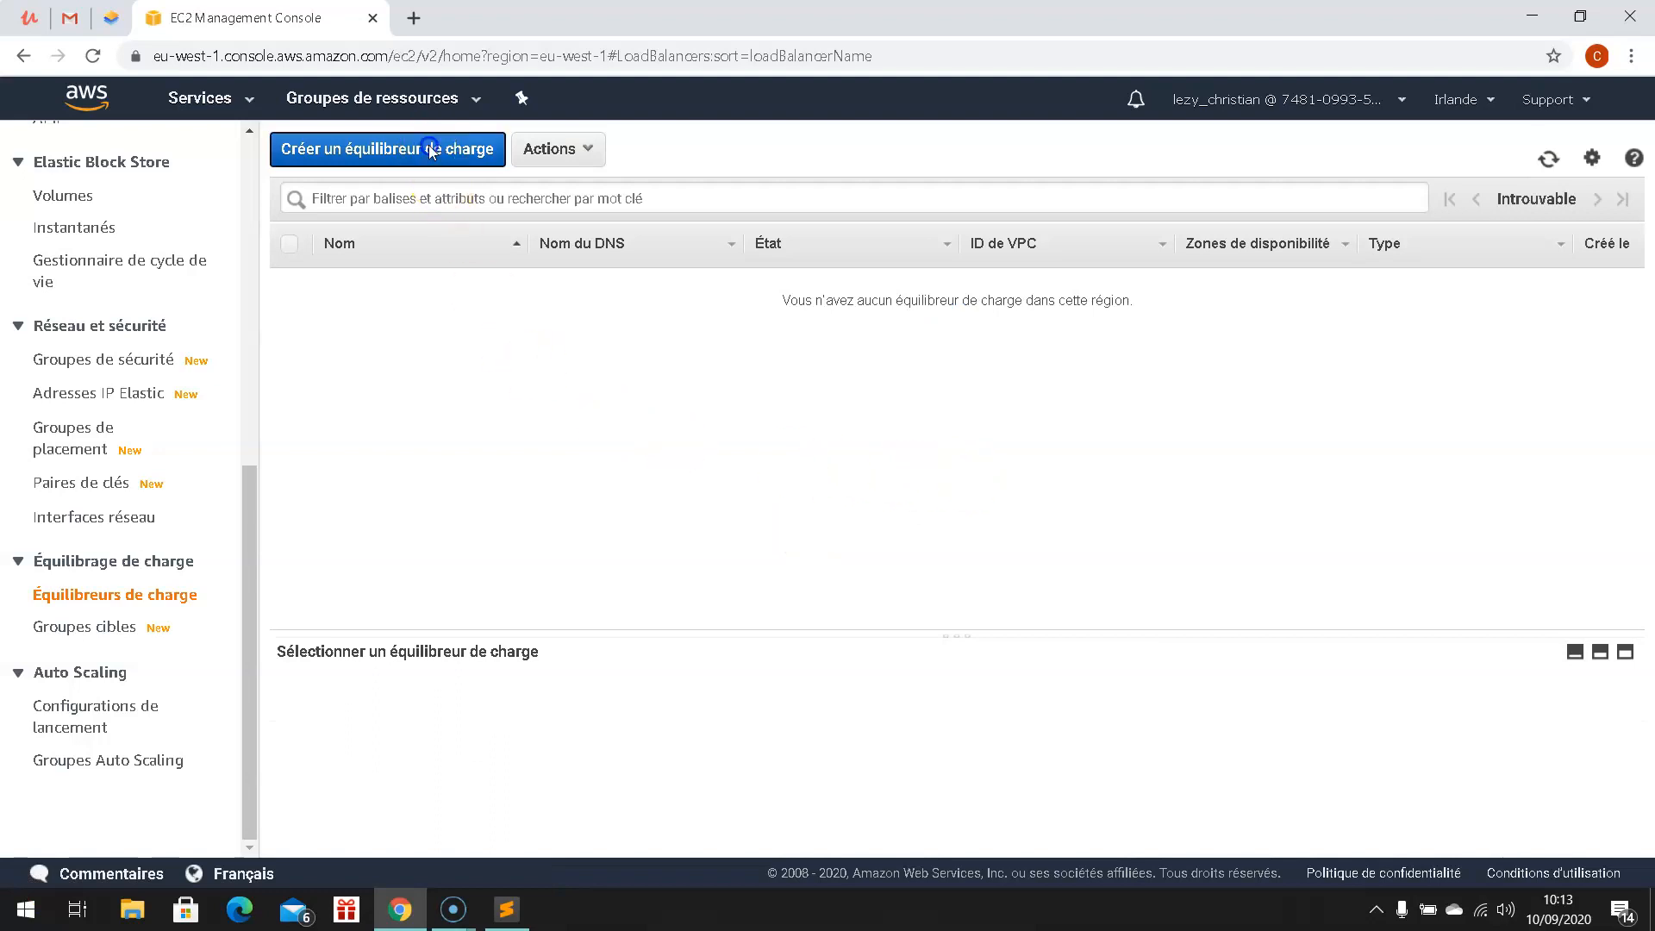
click(313, 436)
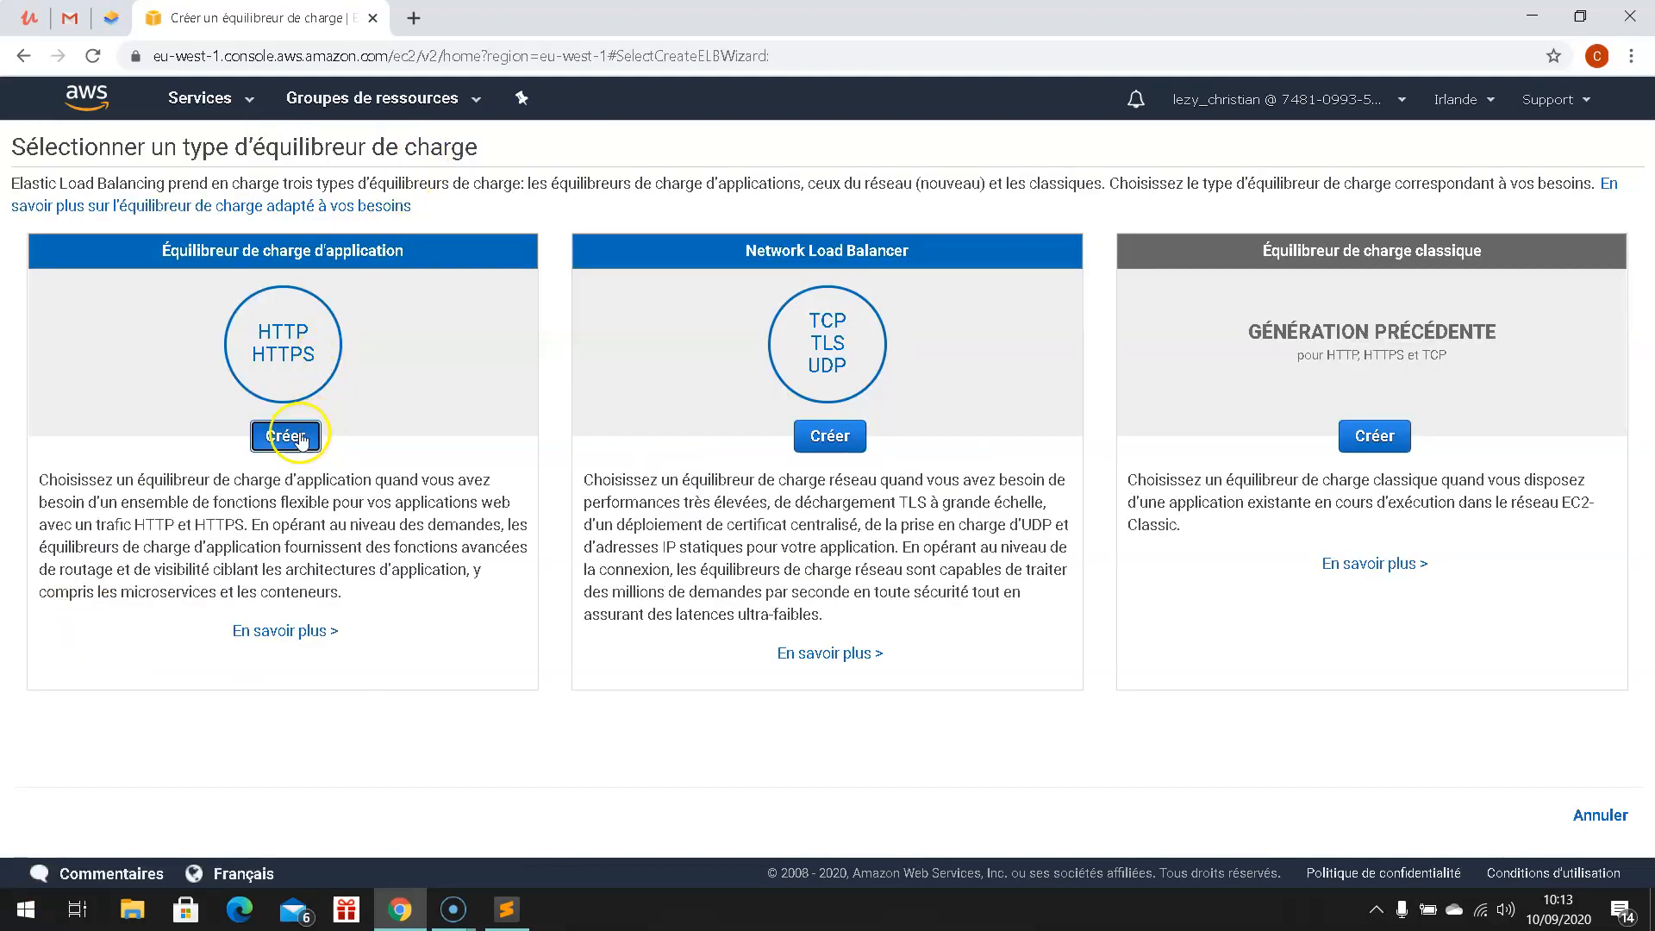
- Name the load balancer R53LB, keeping it internet-facing with the ipv4 address type
click(361, 341)
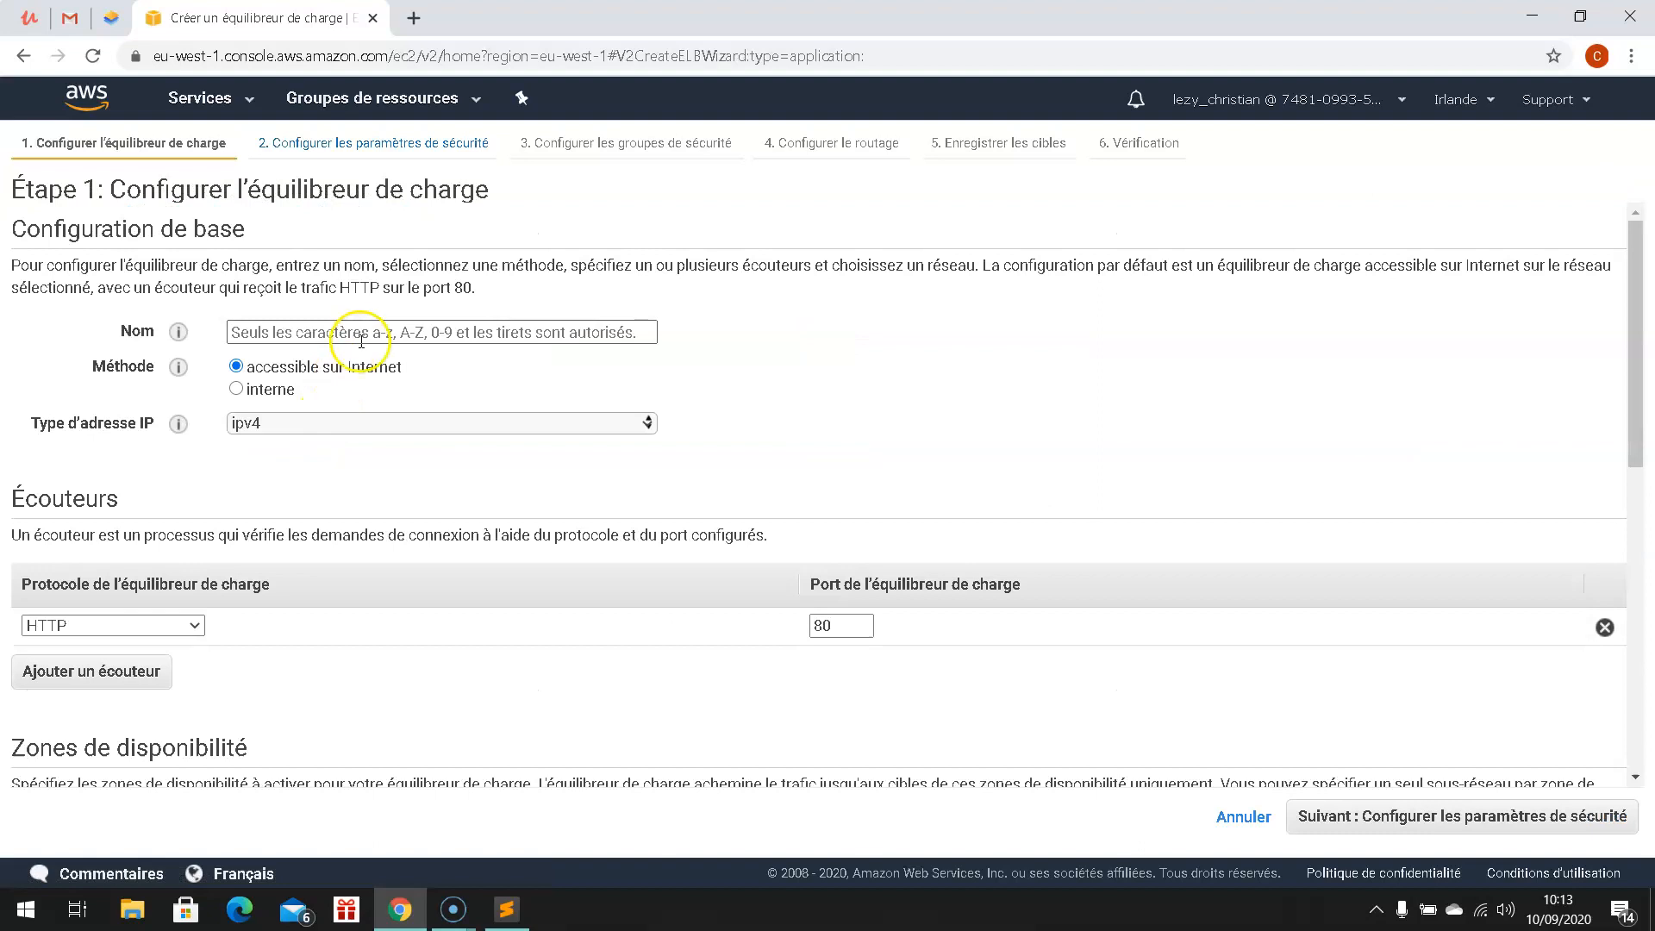
click(299, 335)
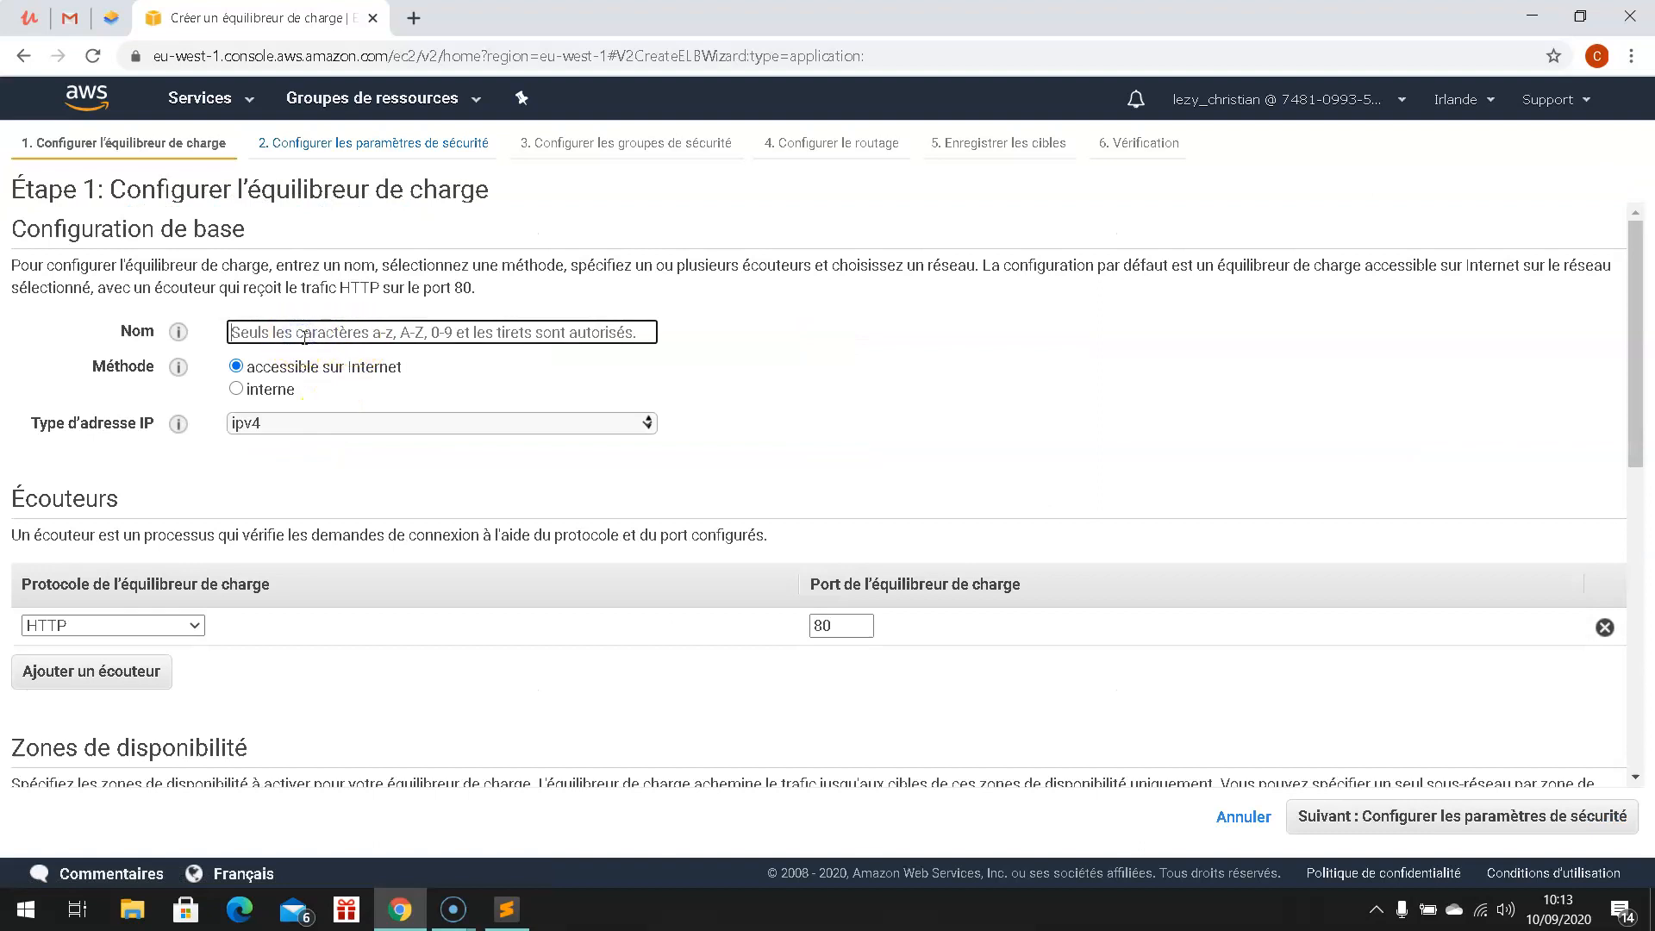
text(R)
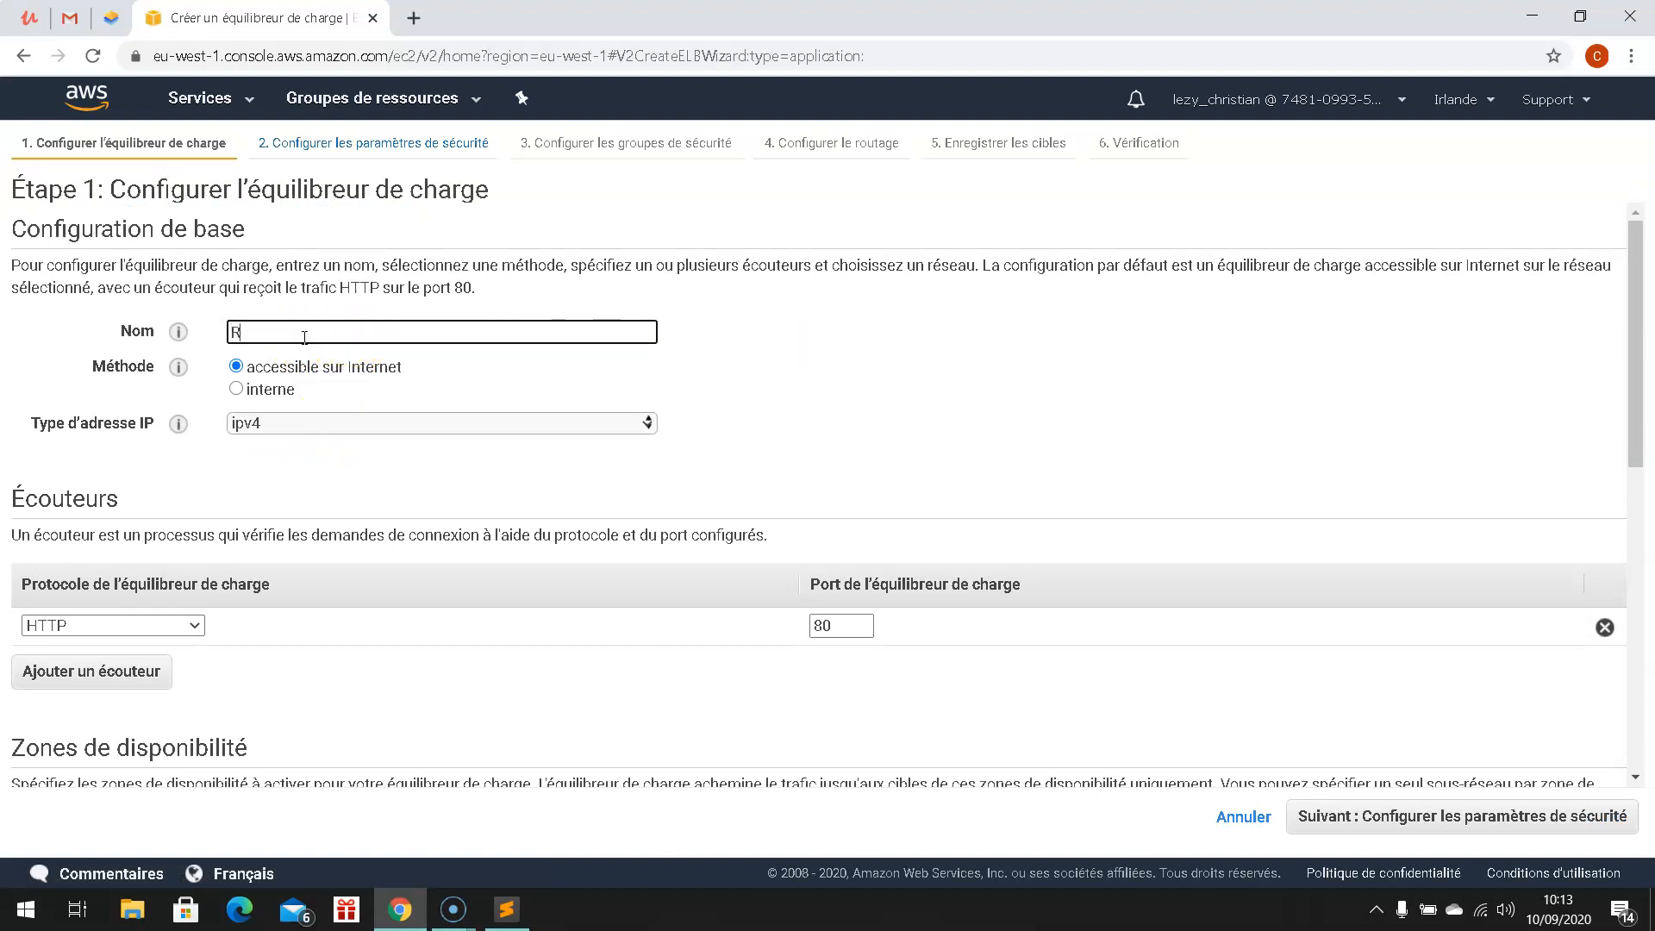
scroll(304, 337, down, 6)
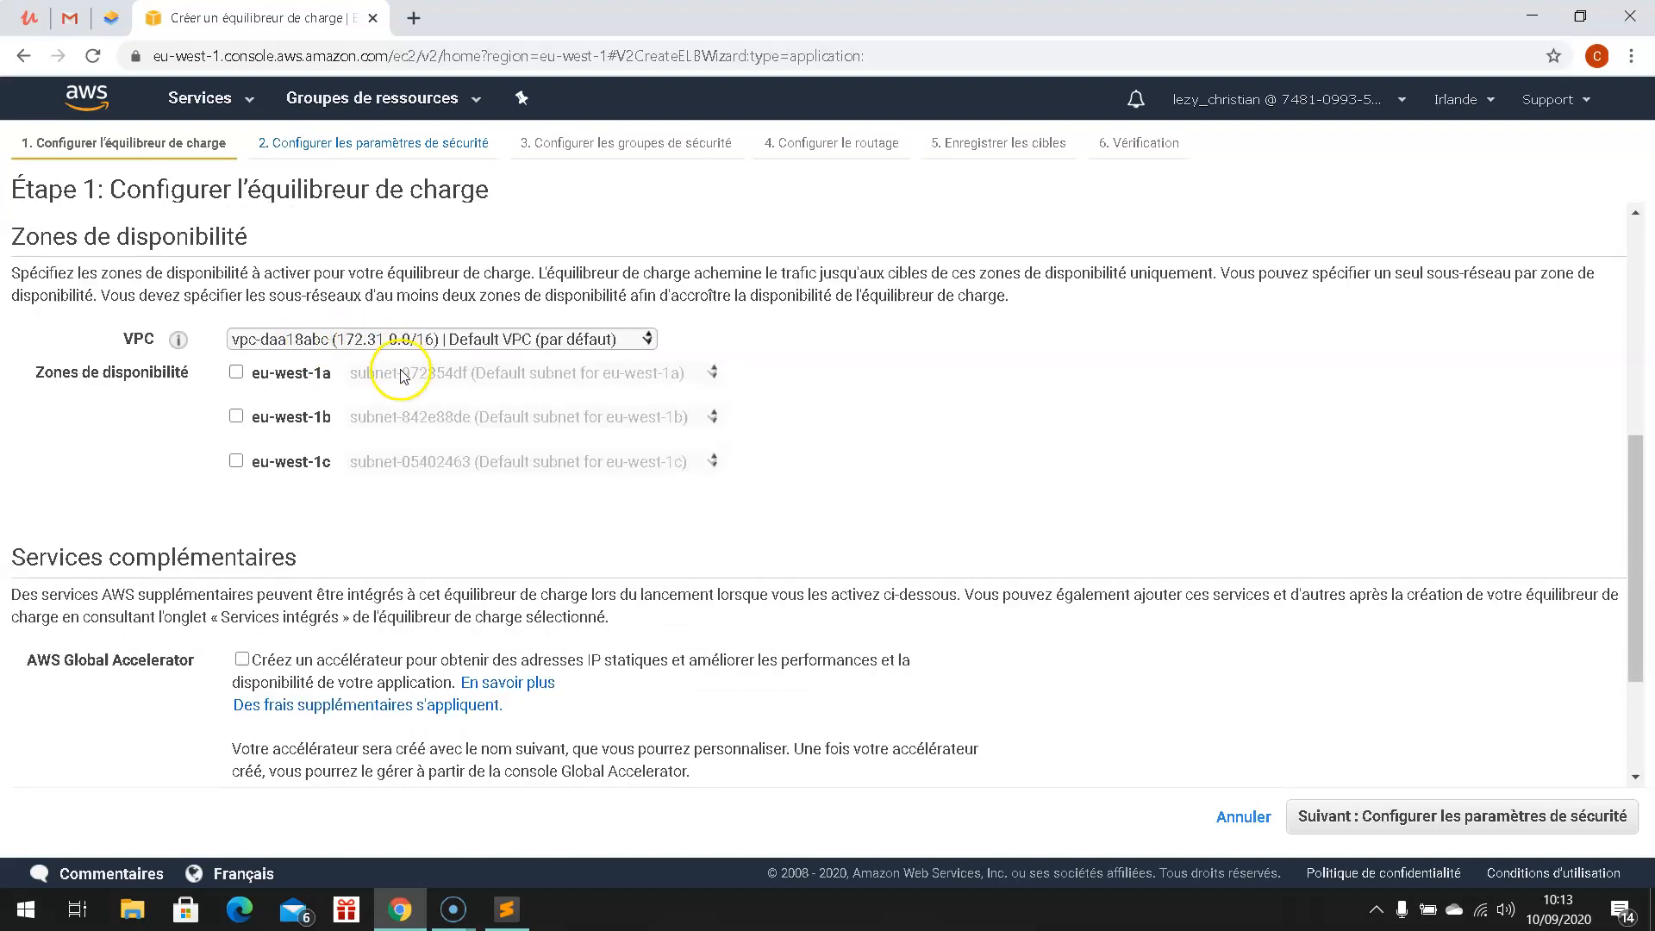
scroll(307, 343, up, 6)
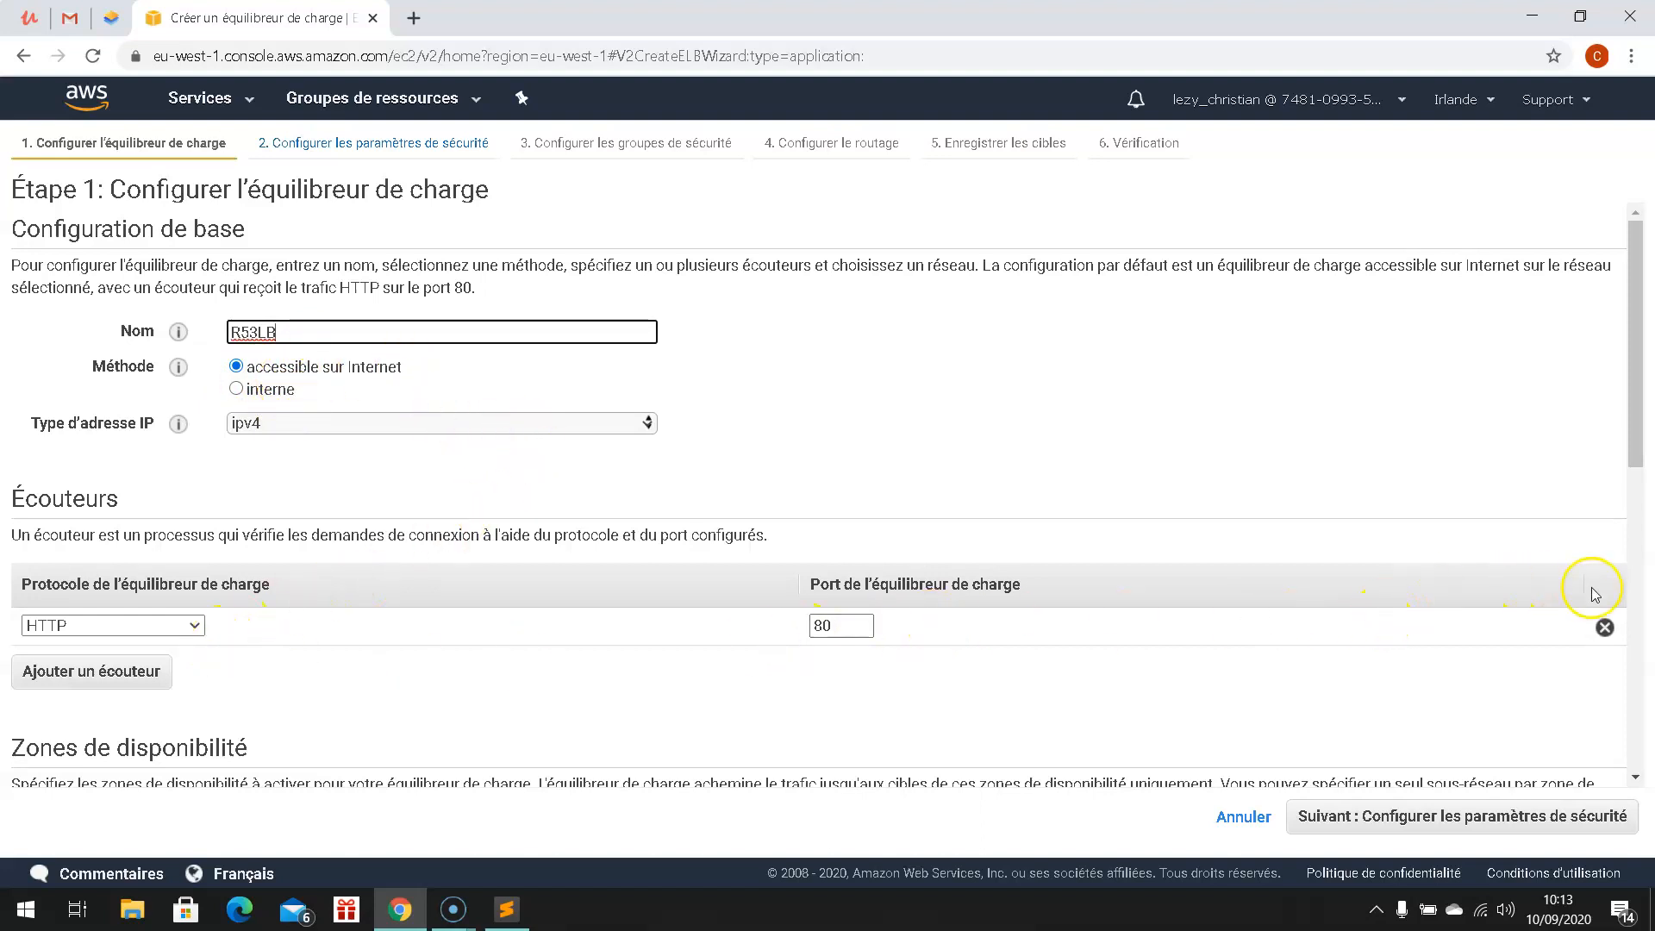
- Enable the eu-west-1a, eu-west-1b and eu-west-1c availability zones for the load balancer in the default VPC
scroll(1552, 595, down, 4)
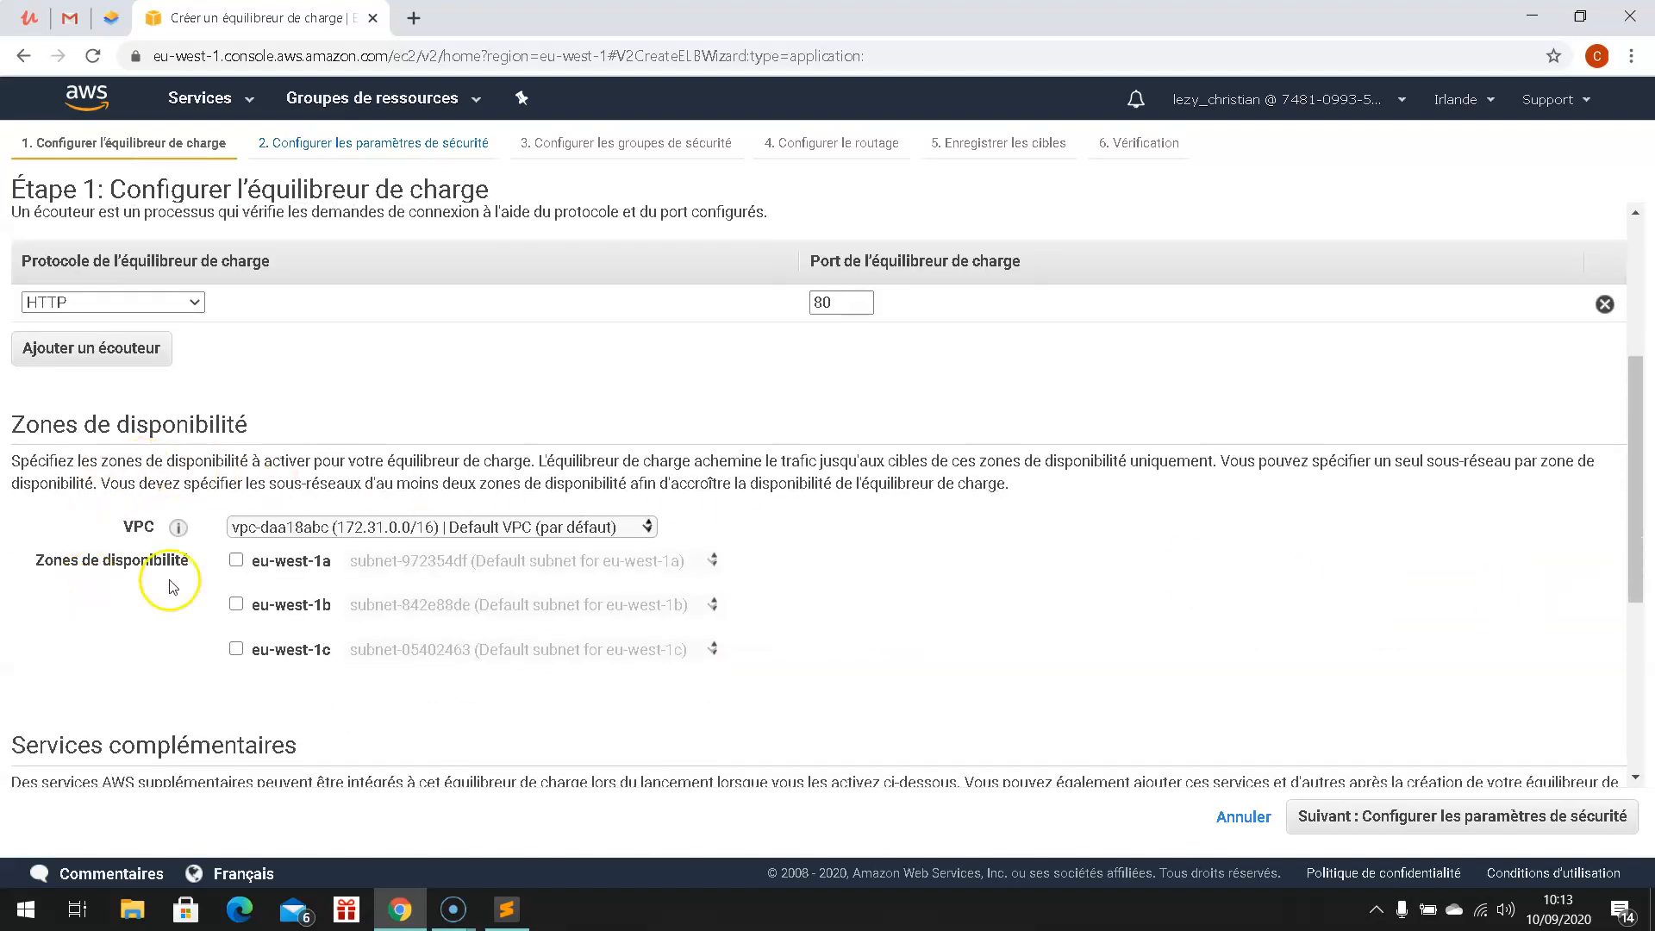
click(235, 559)
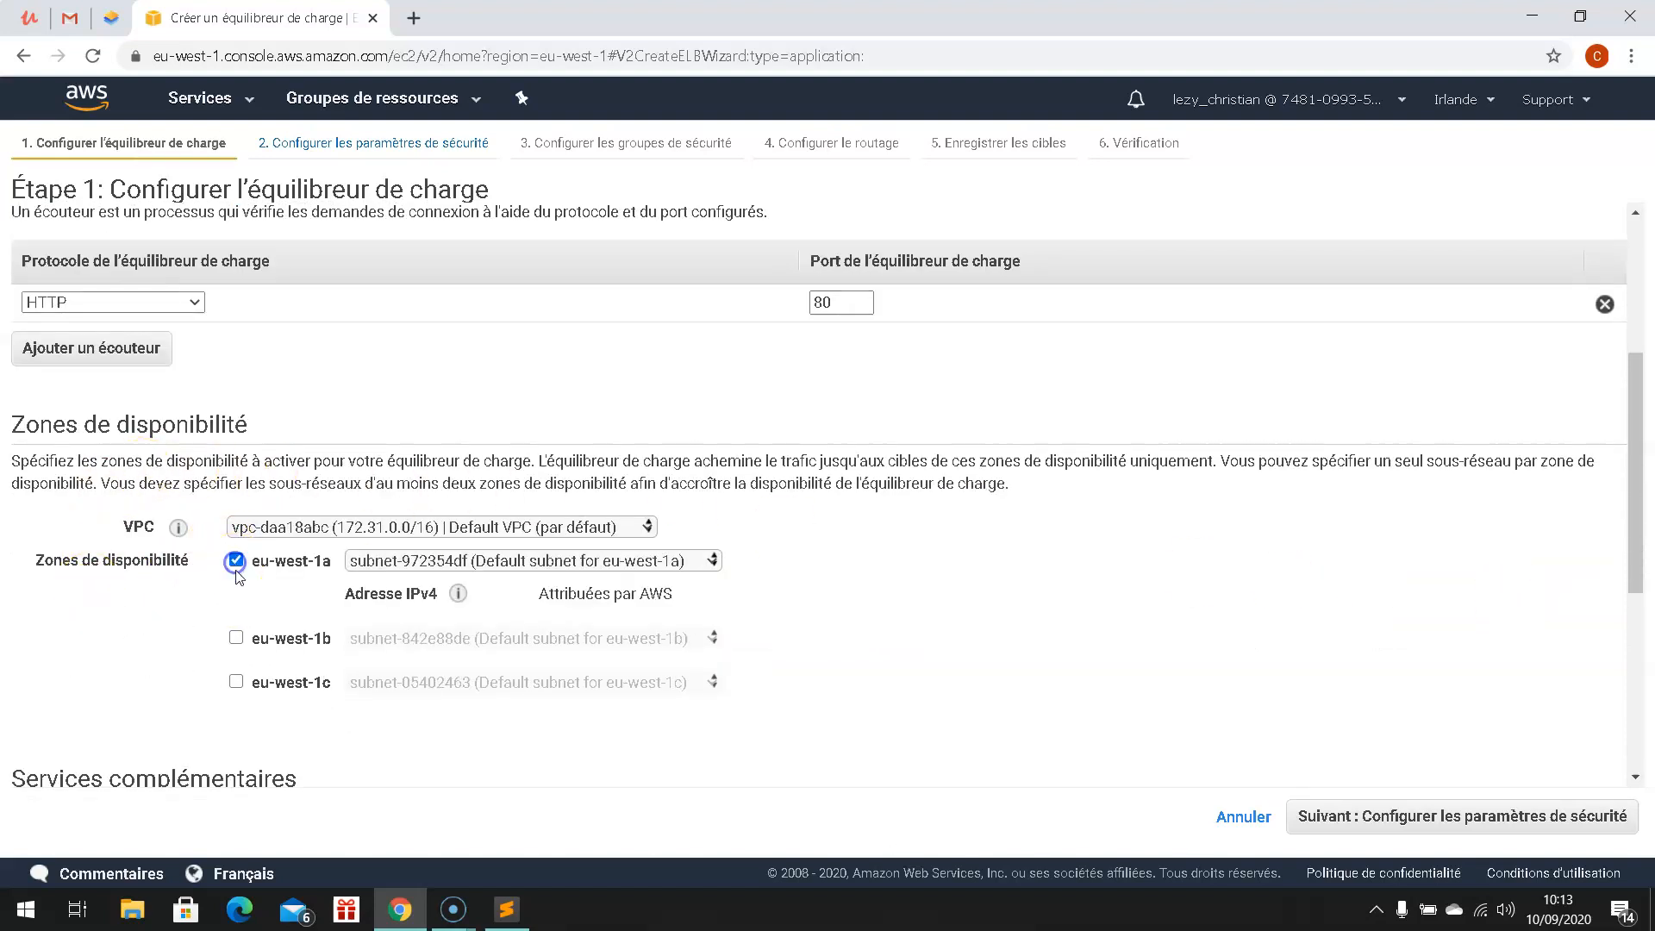
click(237, 639)
click(236, 716)
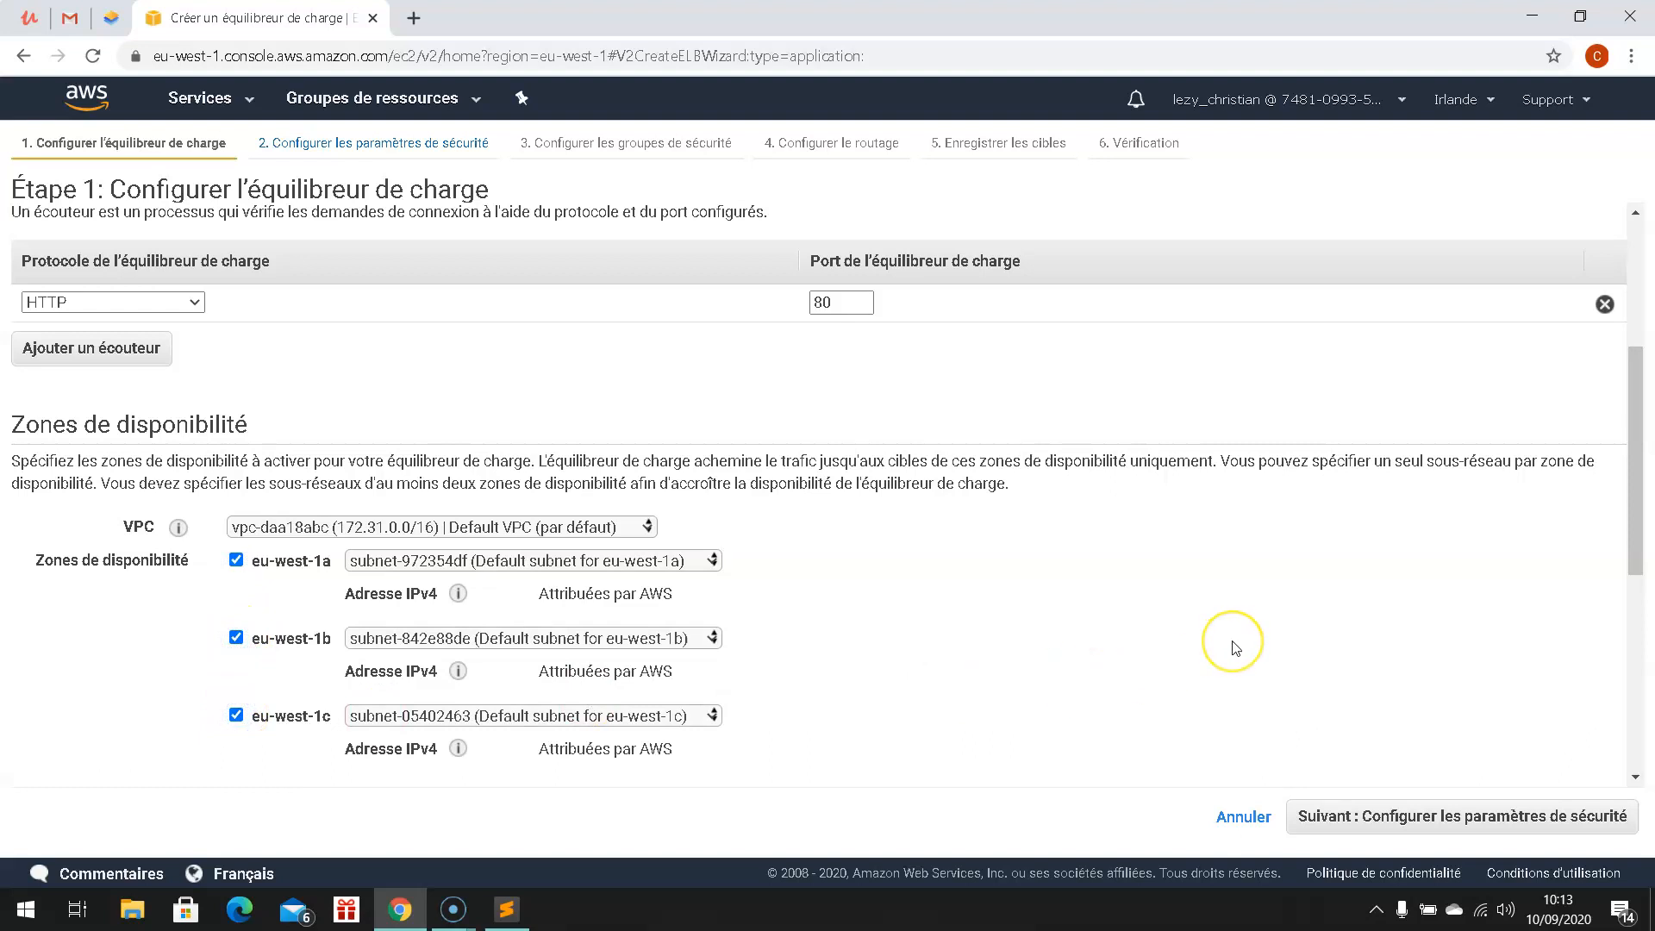
- Leave Global Accelerator off and continue past the security settings to the security group configuration
scroll(1232, 647, down, 4)
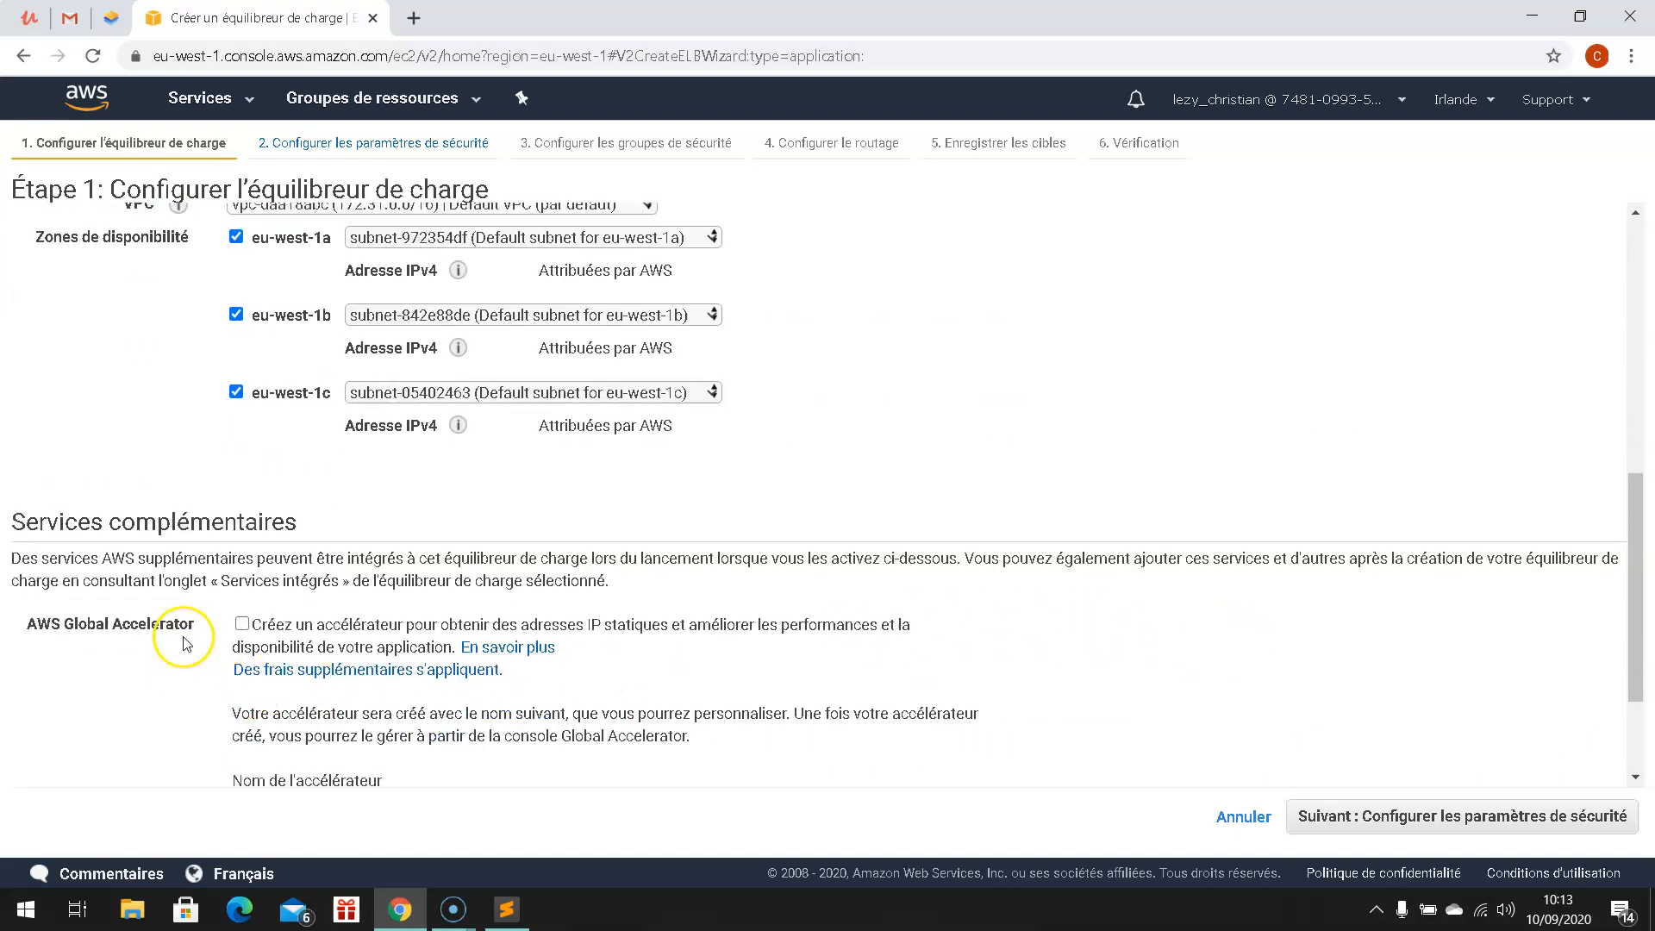
scroll(1319, 690, down, 2)
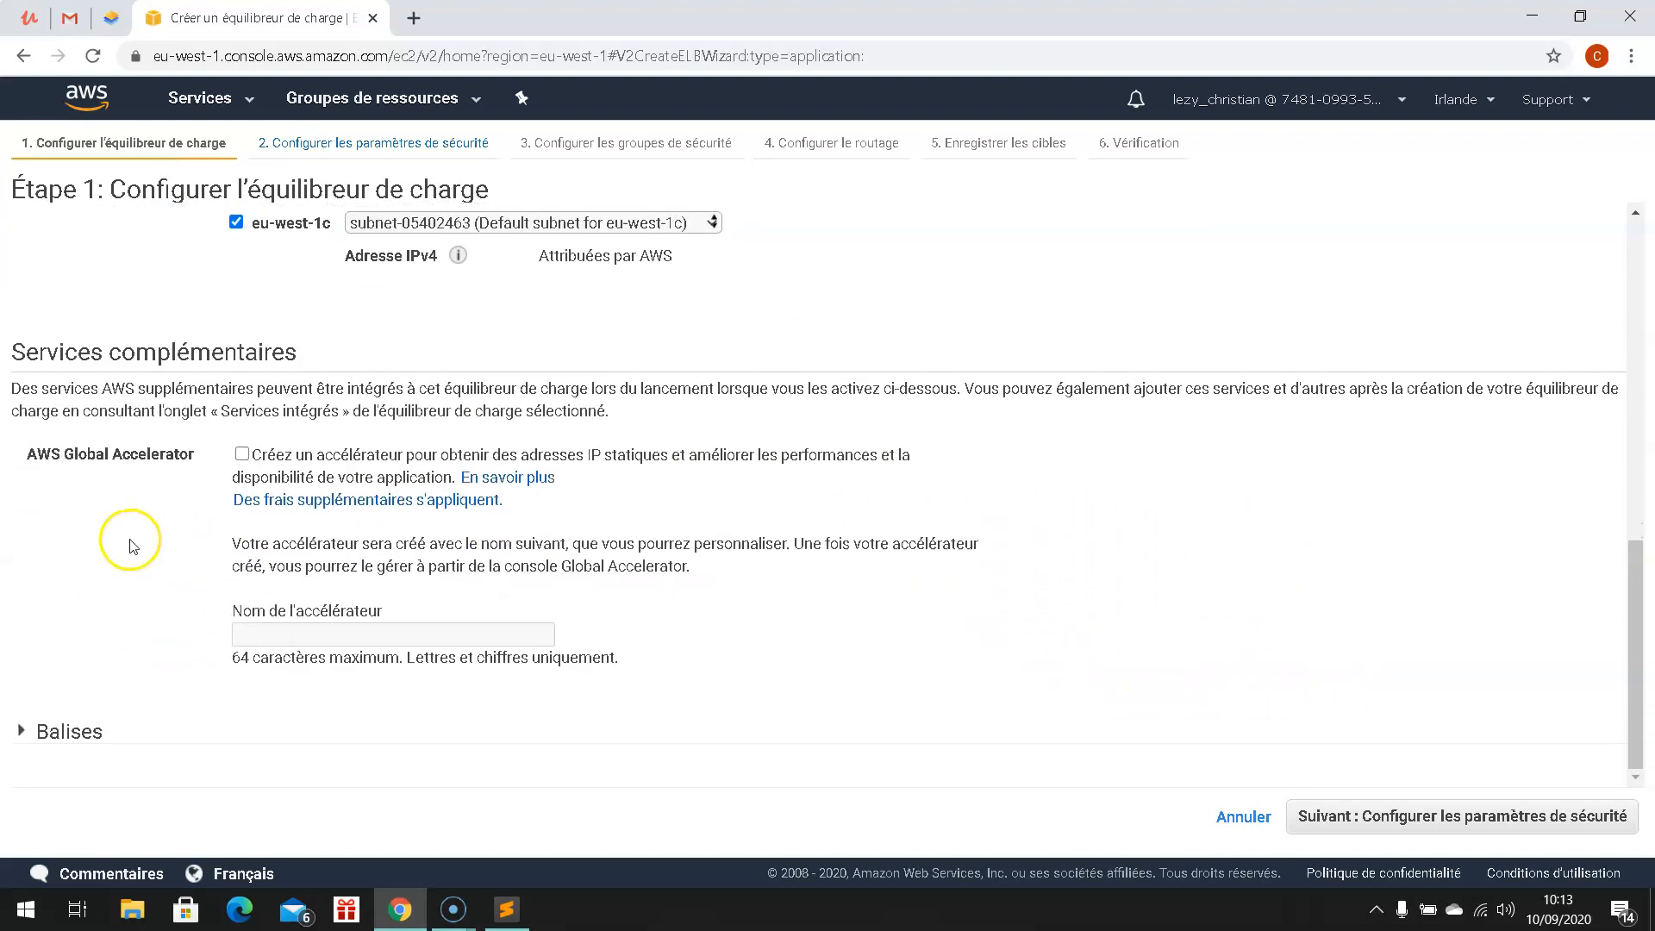
click(1451, 819)
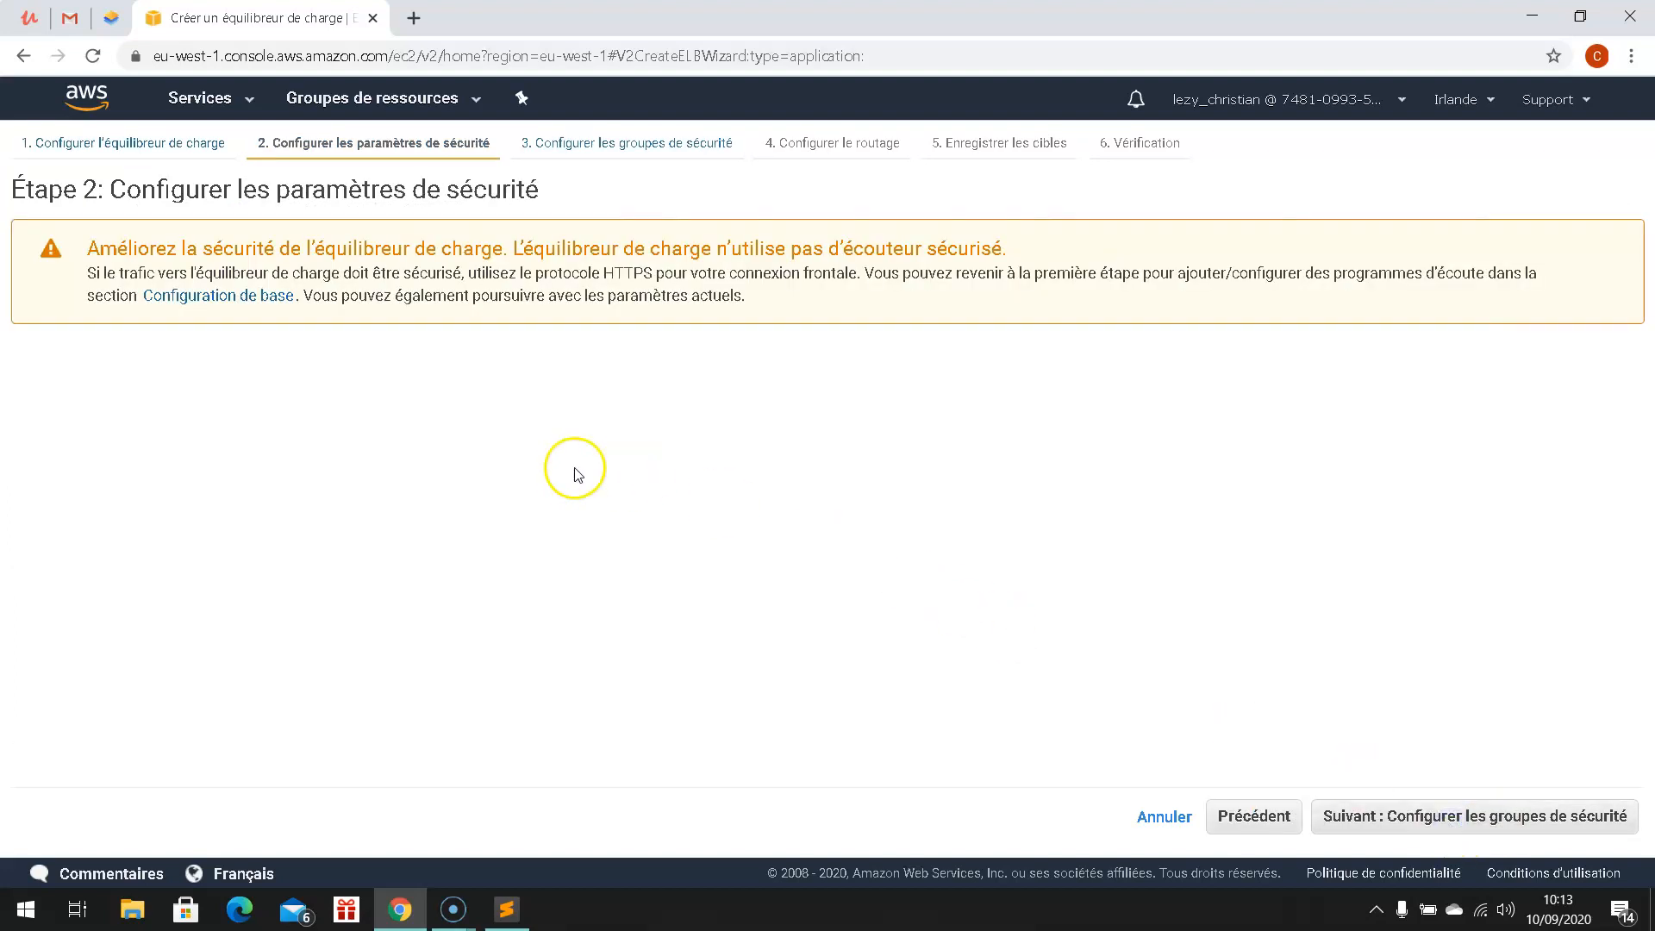
click(1421, 820)
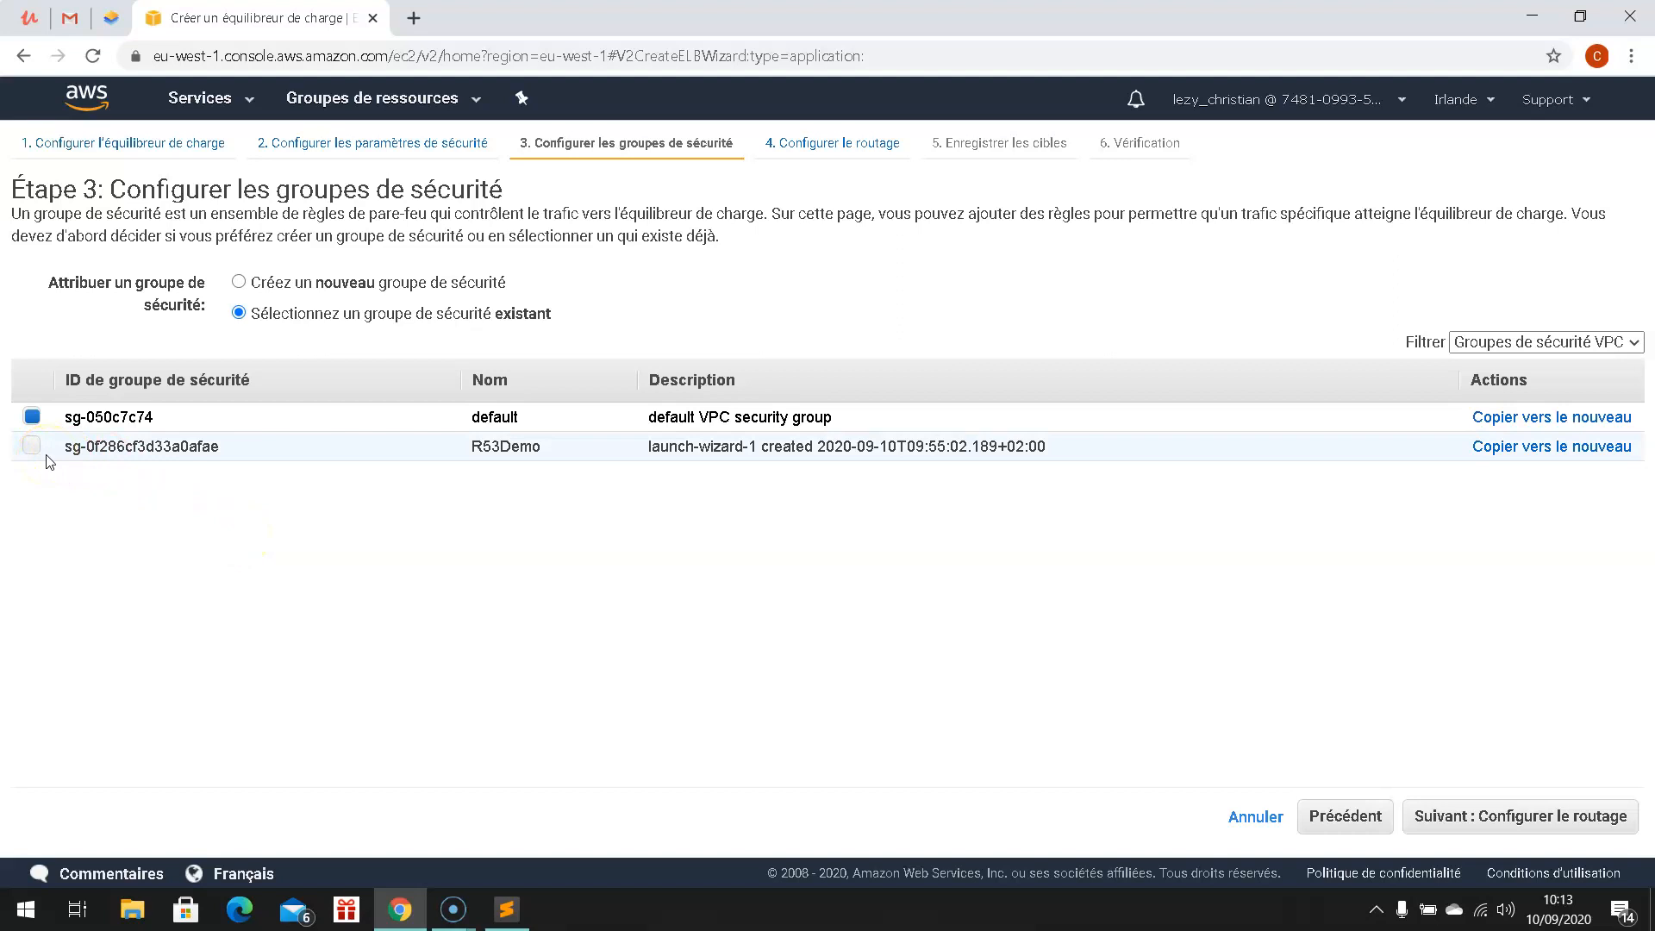
- Create a new security group with R53LB as both name and description, and continue to the routing configuration
click(239, 284)
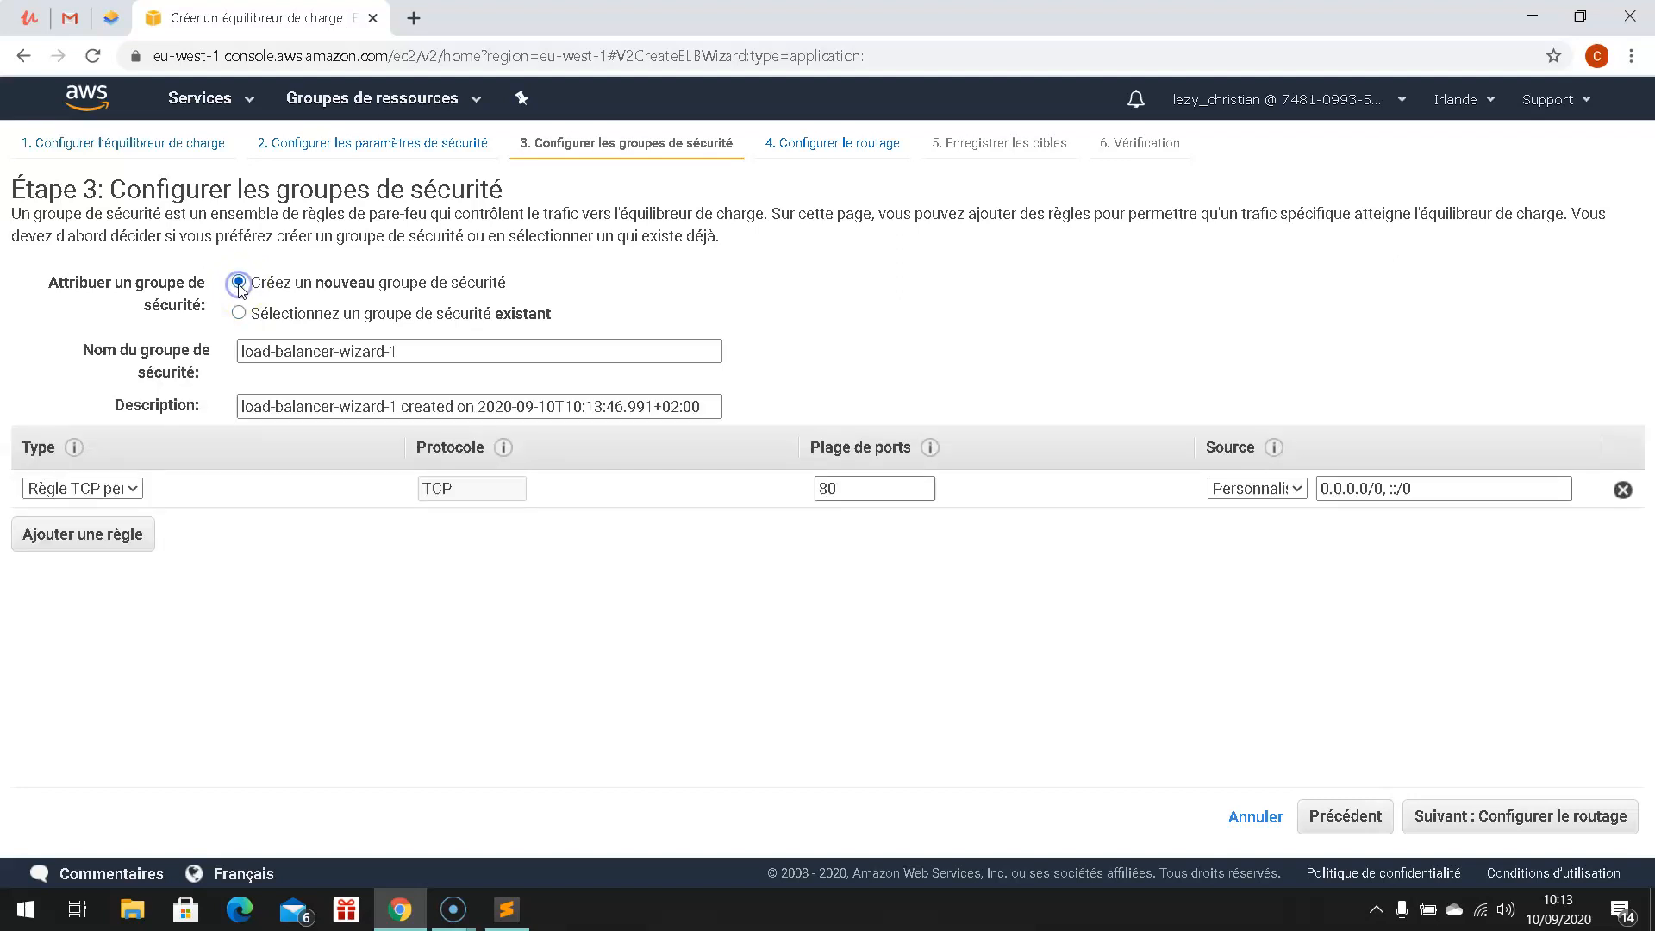
click(397, 349)
drag(397, 349, 247, 354)
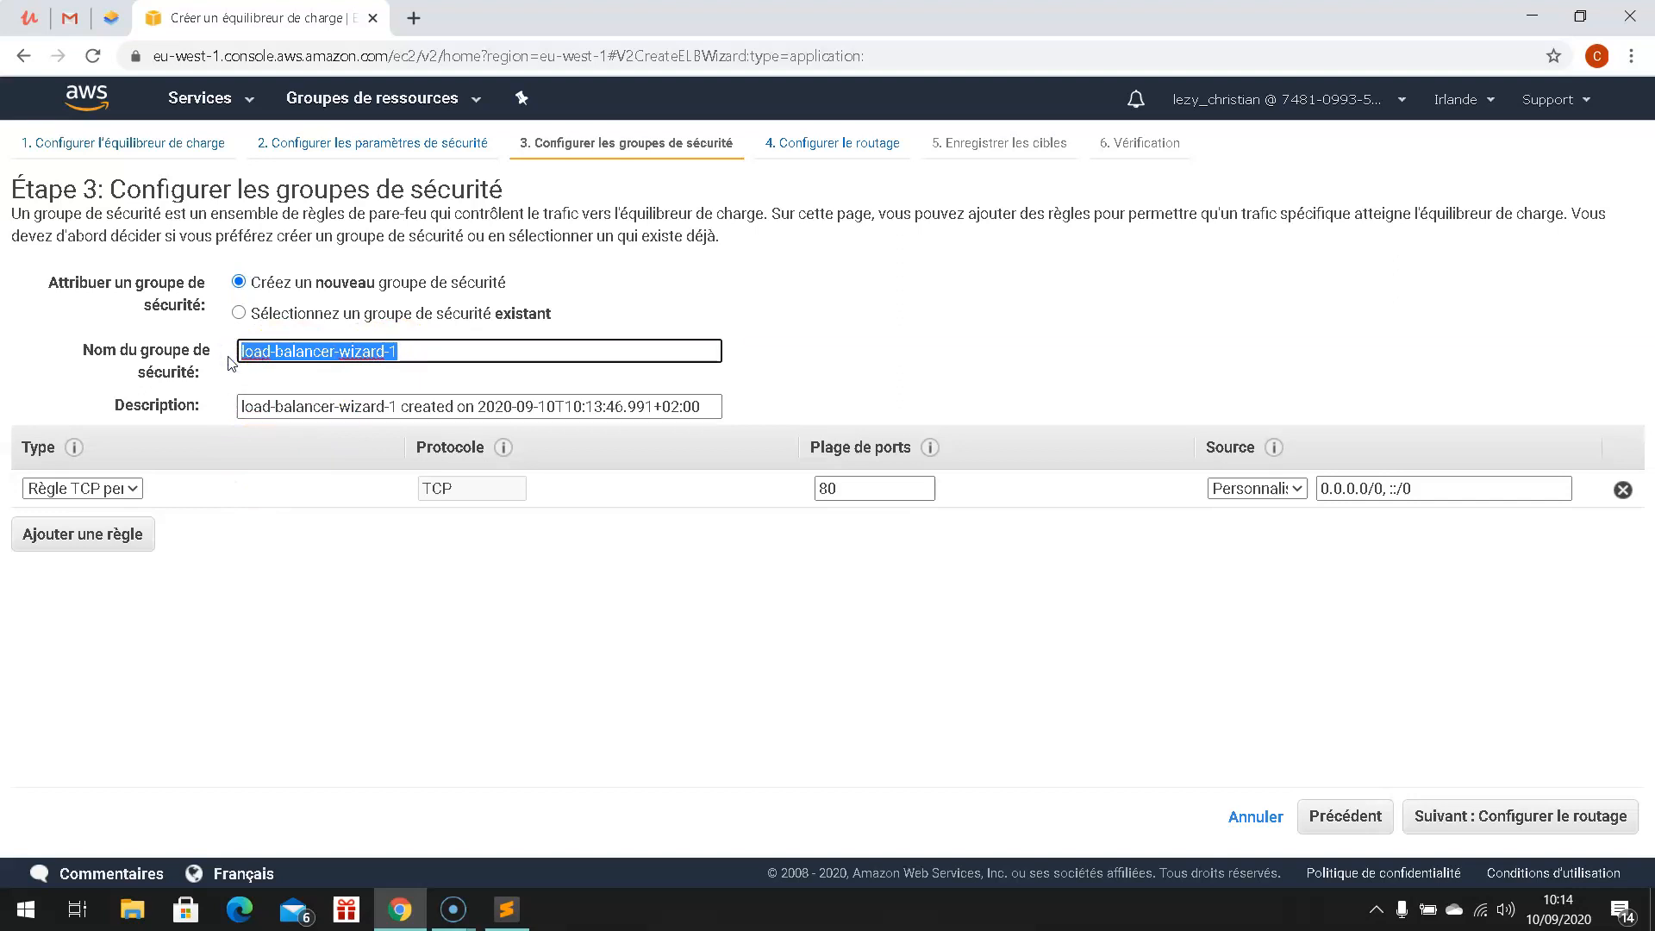
text(R53LB)
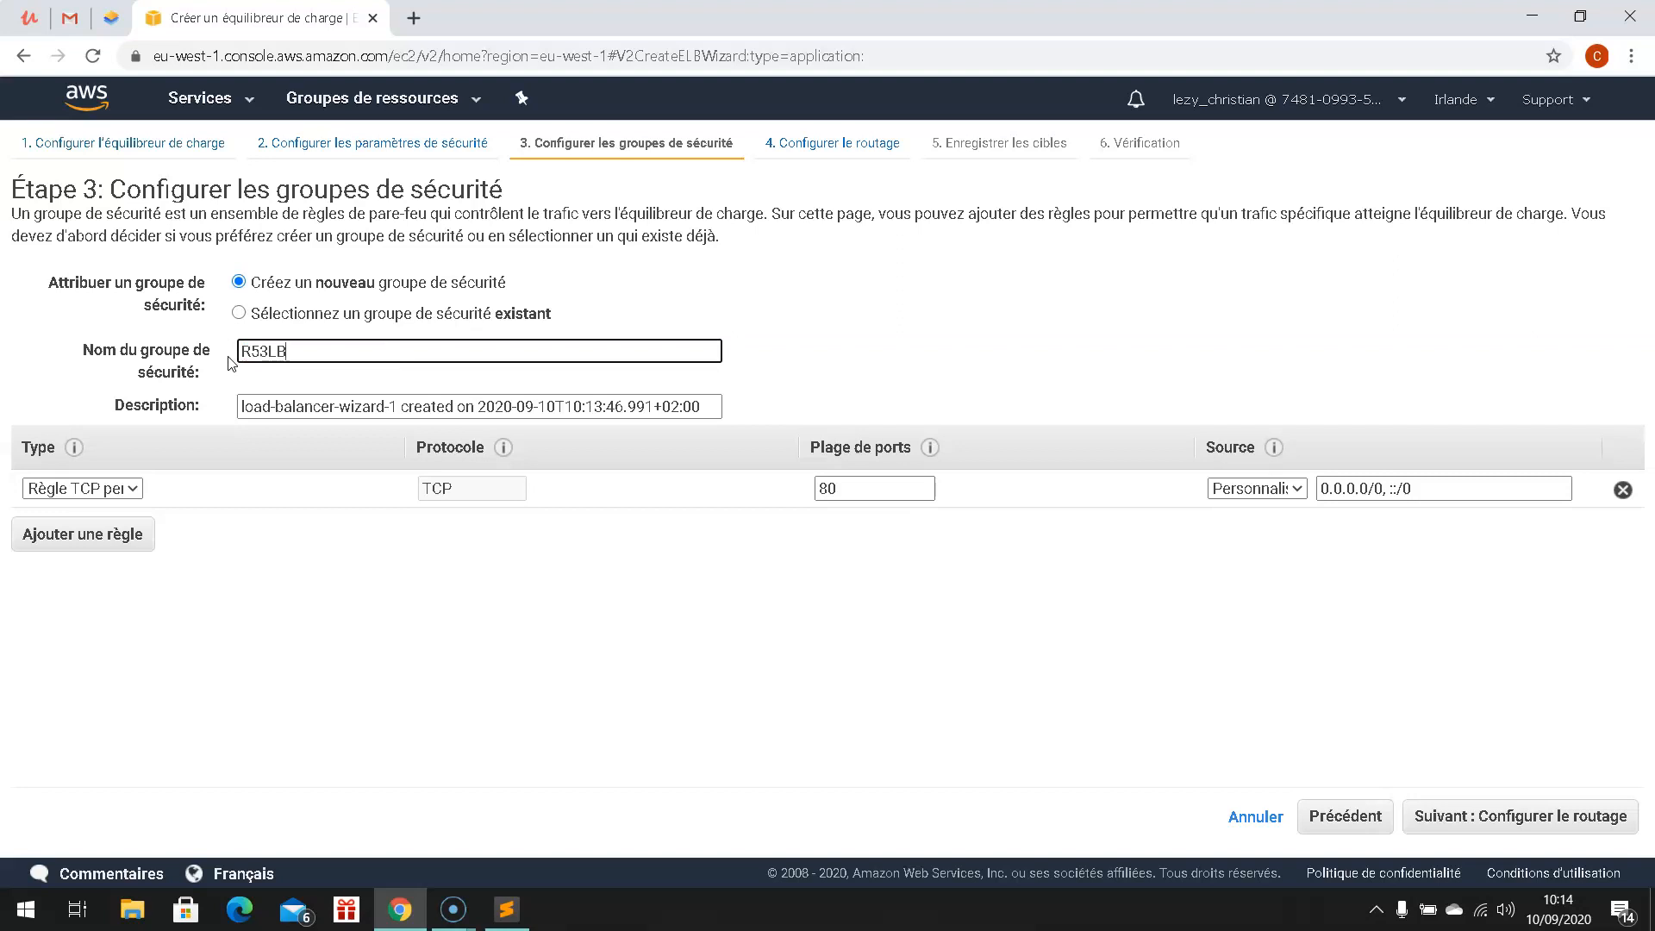
triple_click(301, 409)
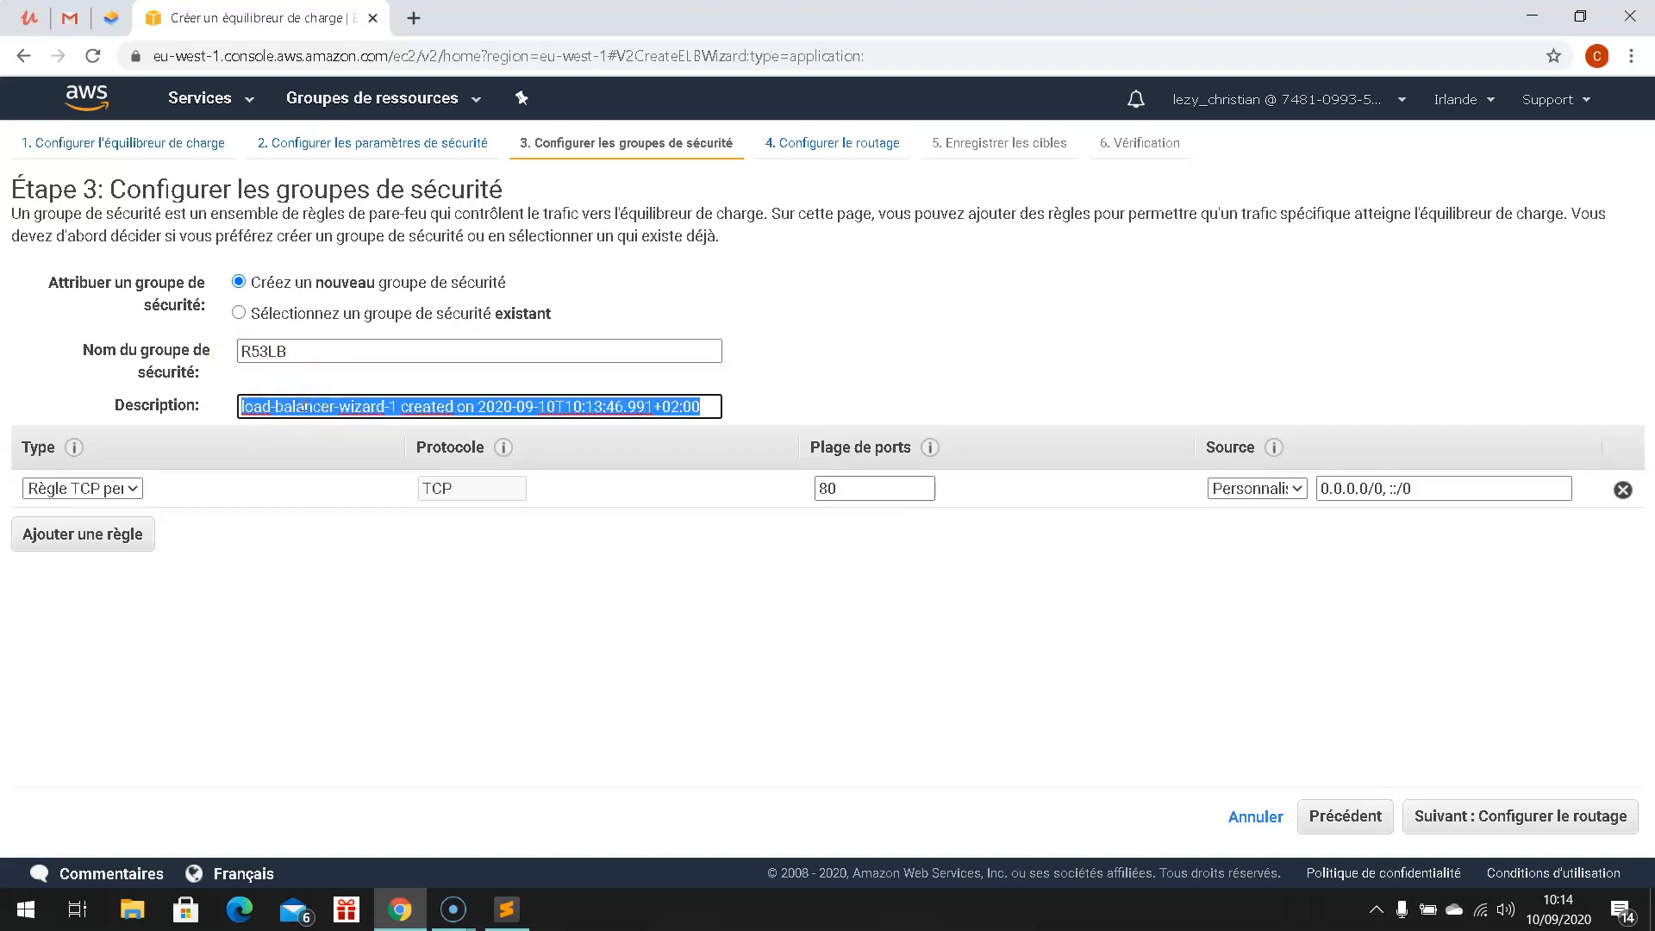
text(R53LB)
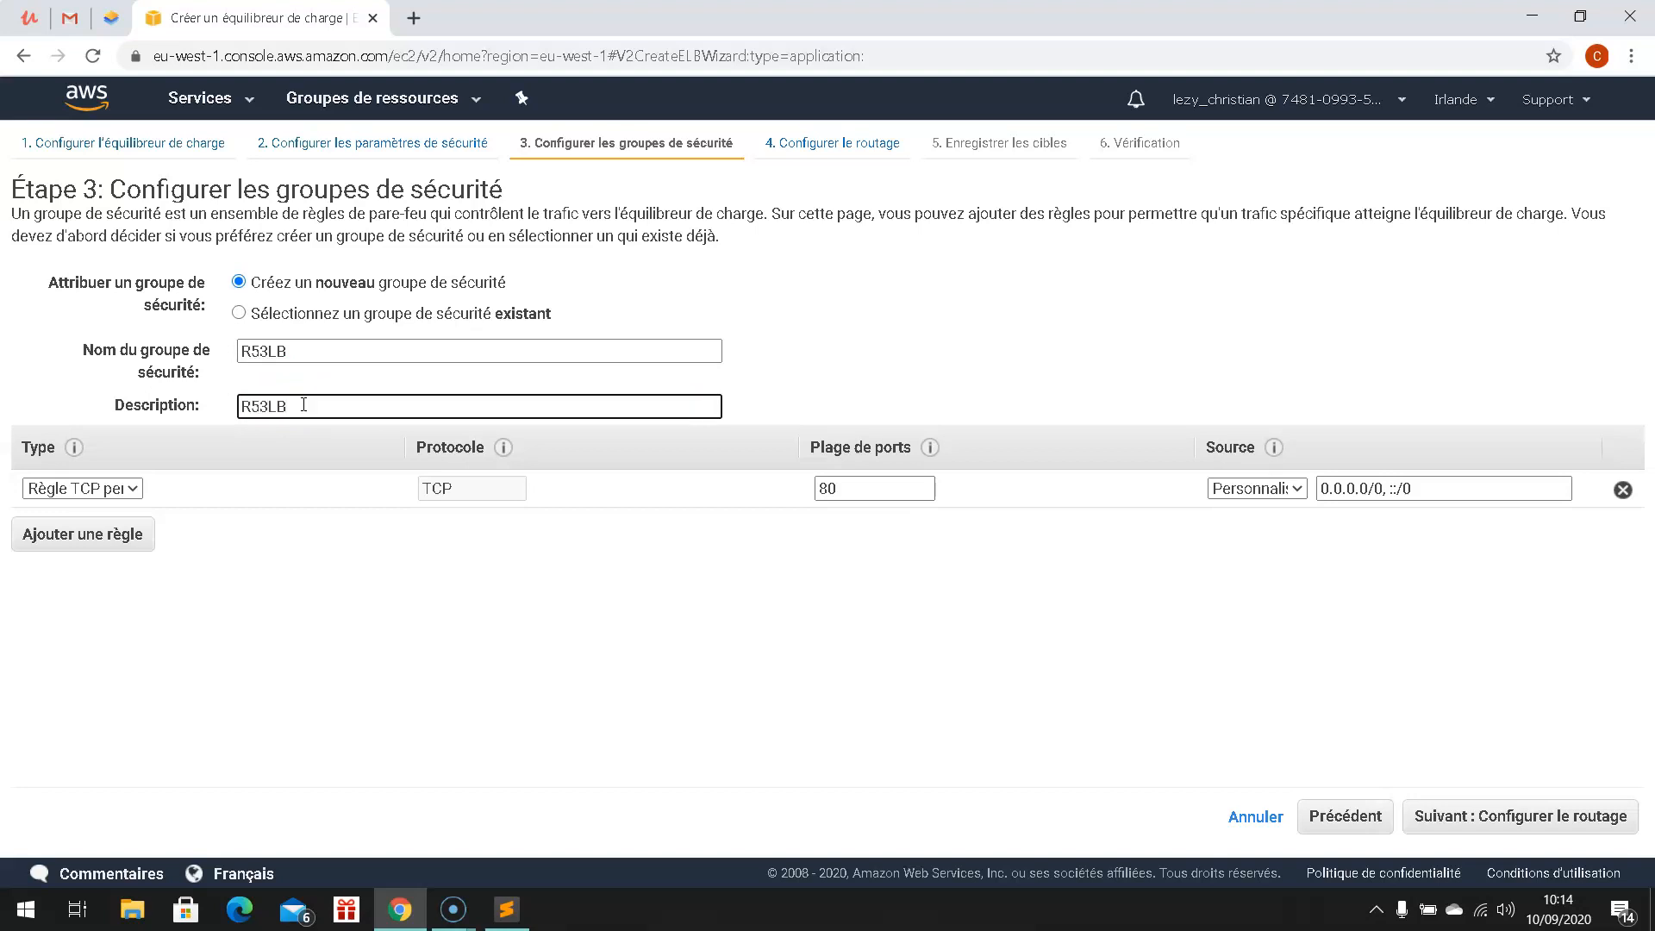
click(309, 397)
click(1473, 823)
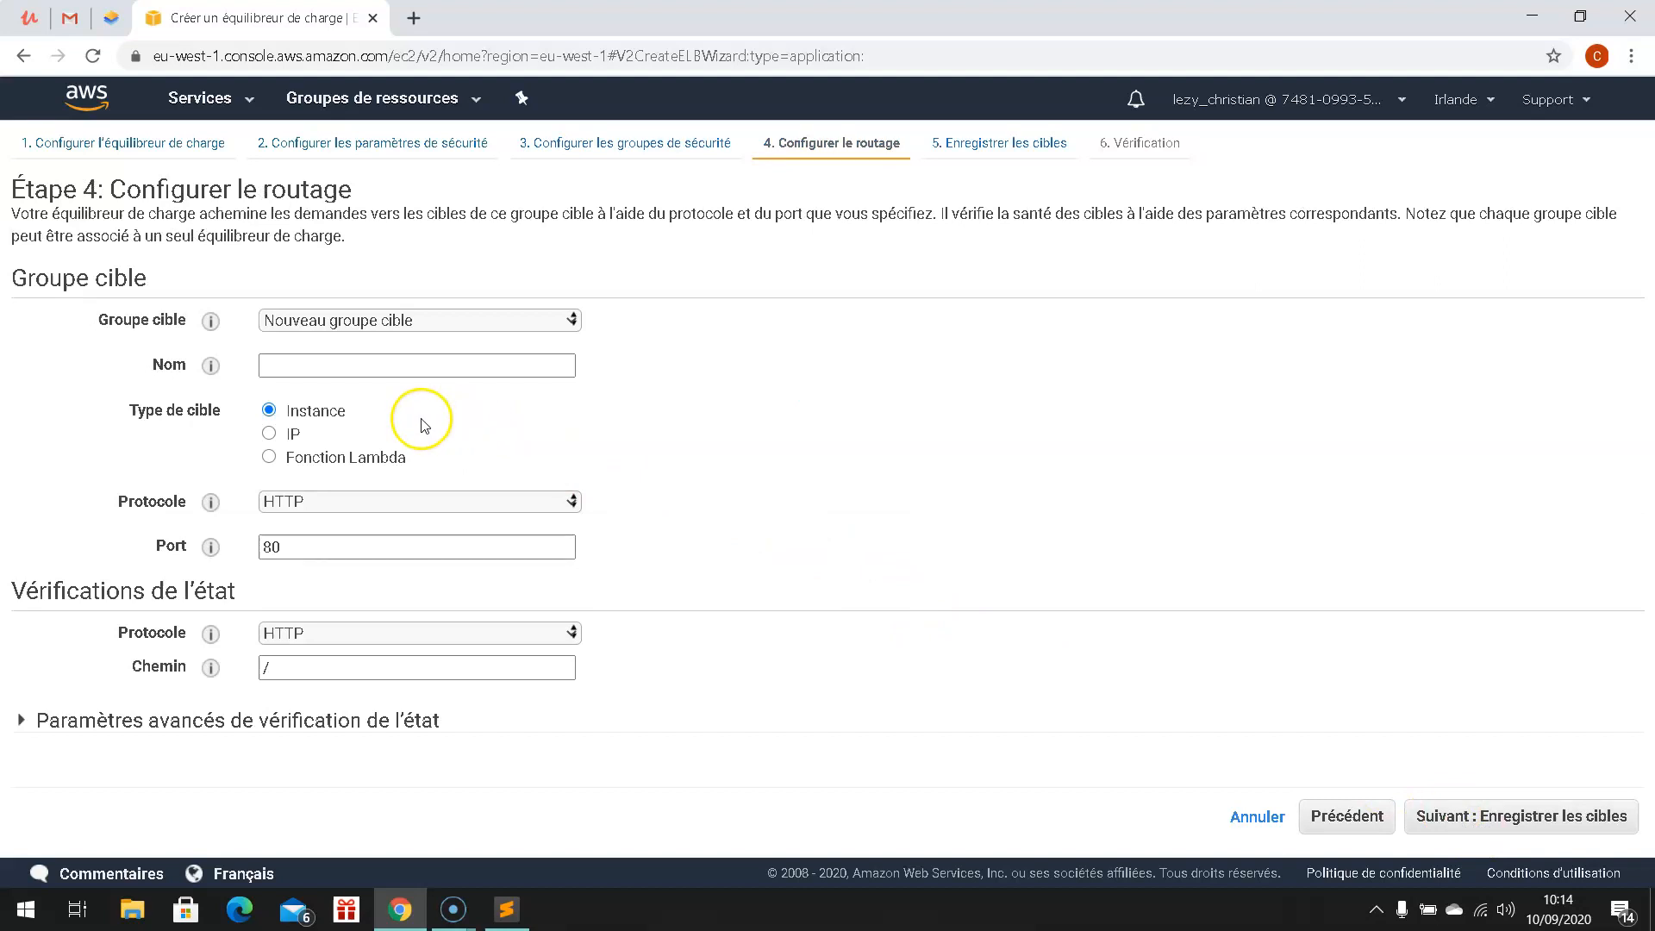
- Name the new target group R53TG, keep the default advanced health check settings, and continue to target registration
click(298, 365)
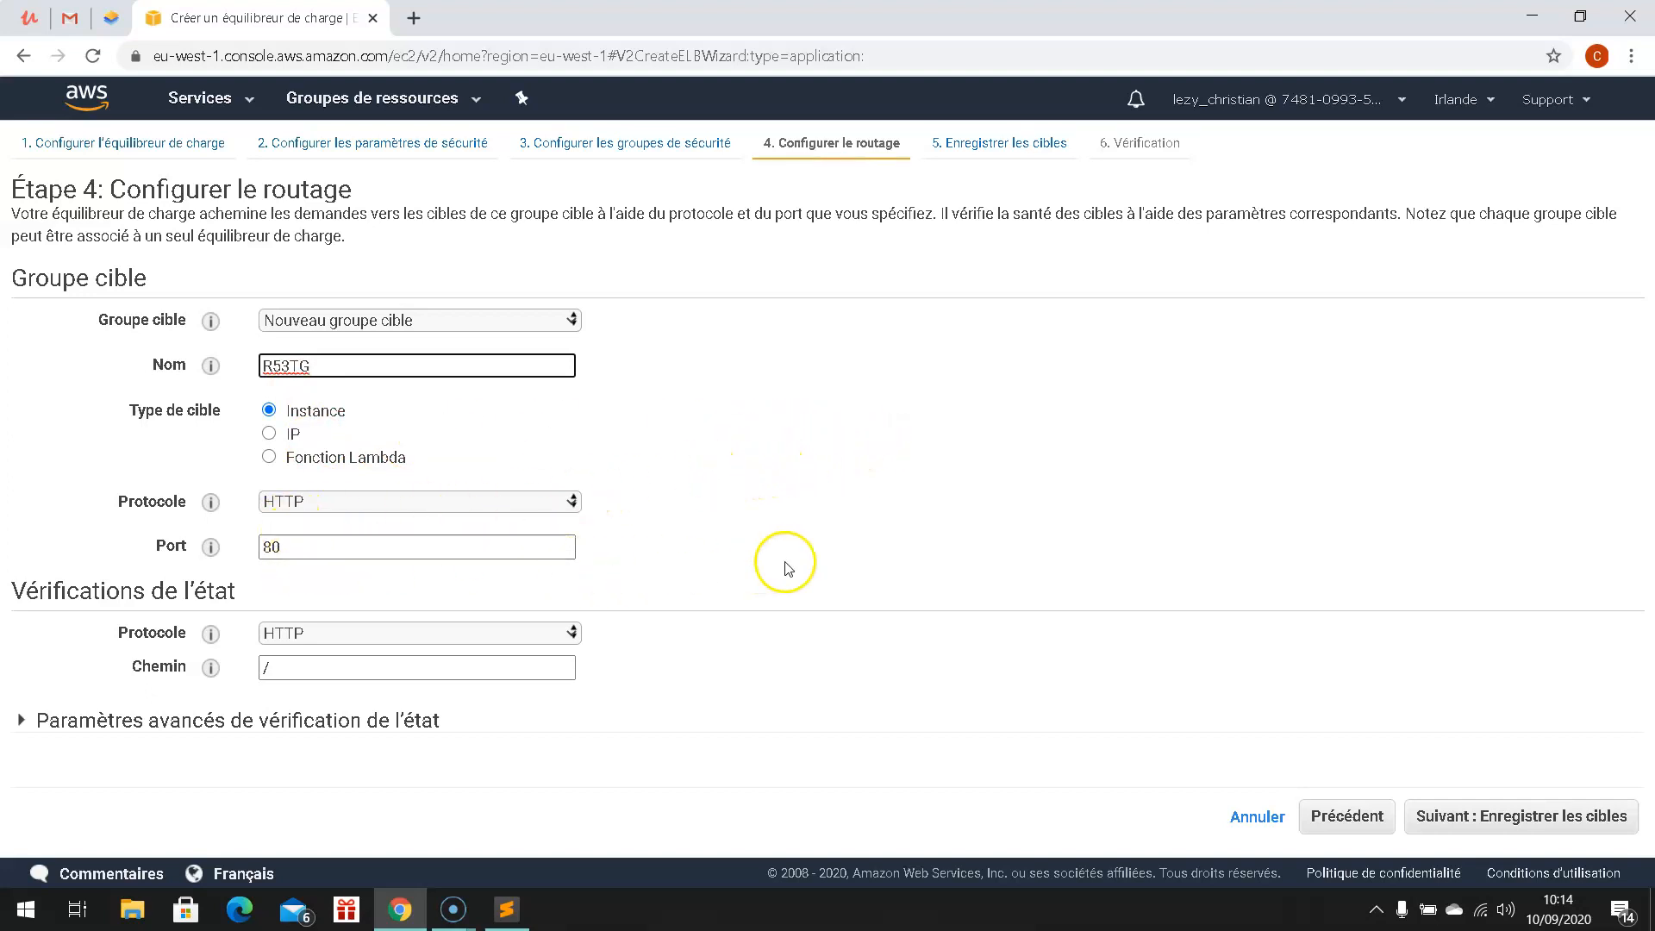
click(19, 721)
scroll(737, 721, down, 2)
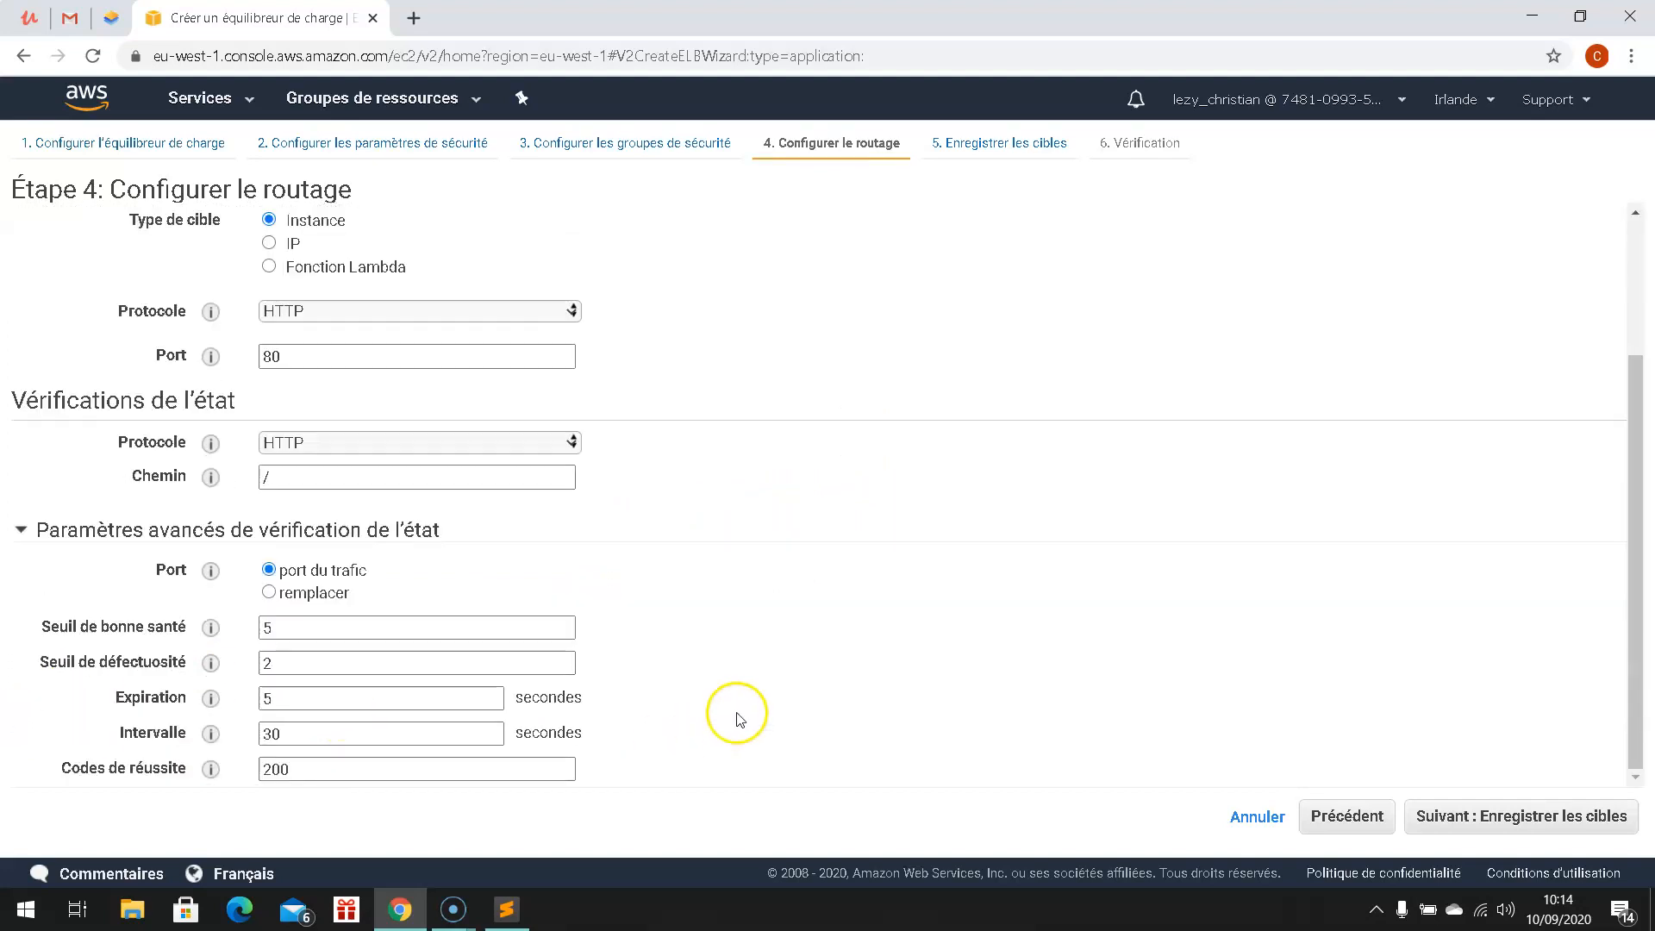
click(1503, 823)
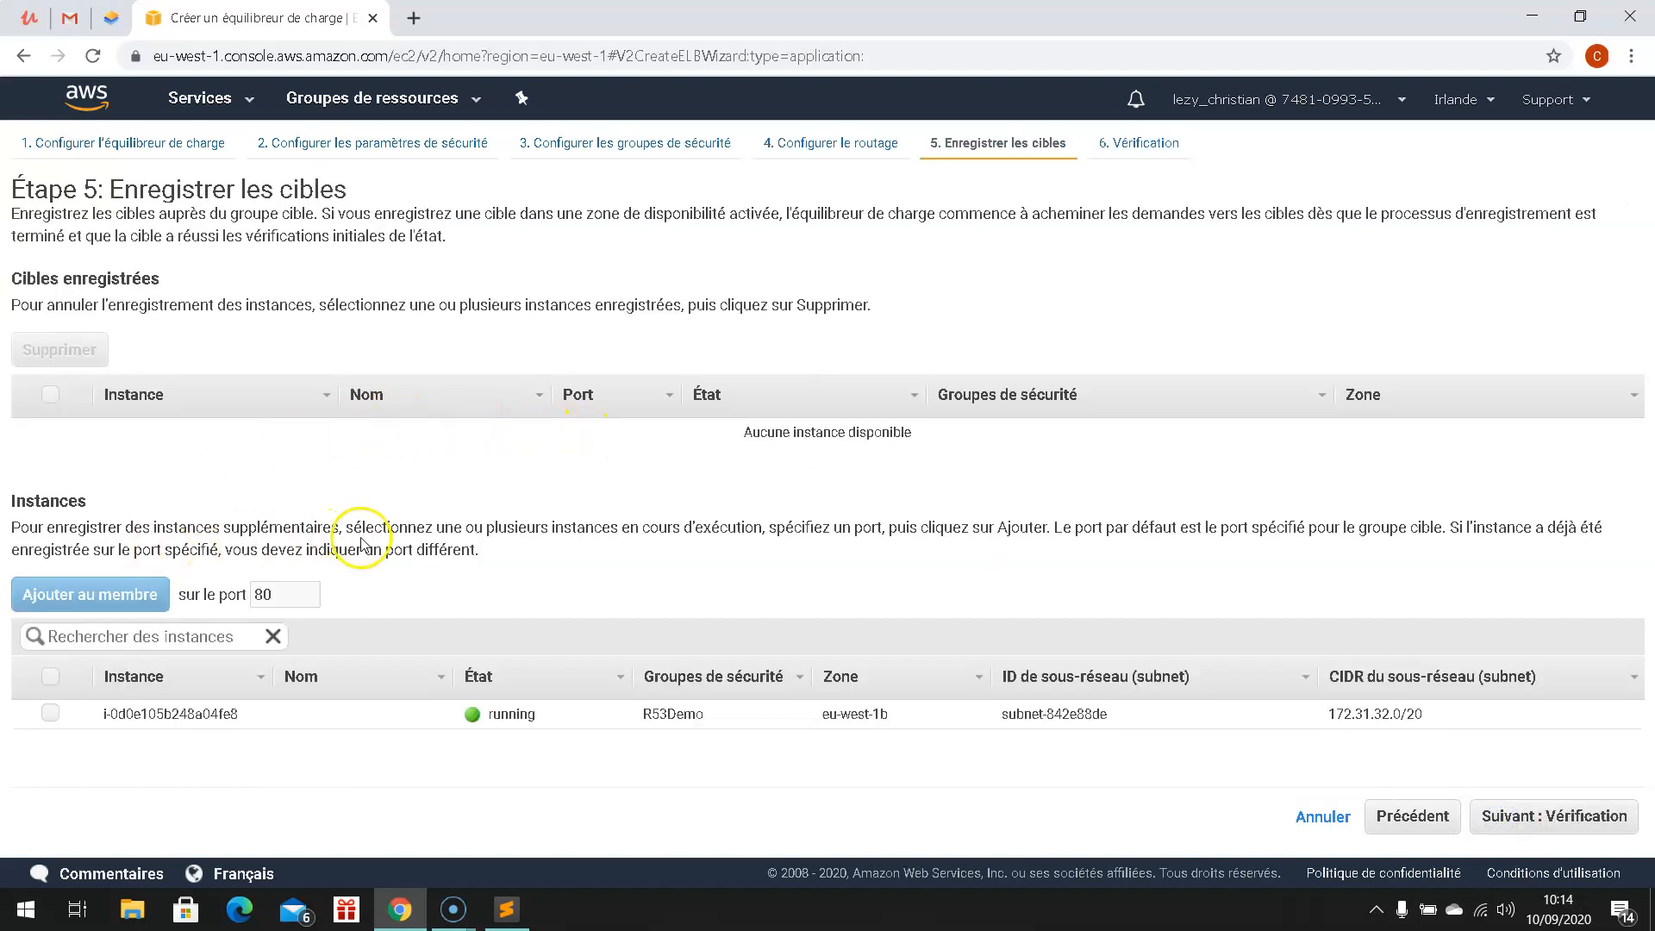
- Register the running eu-west-1b instance as a target on port 80, then create the load balancer and close the creation status
click(50, 680)
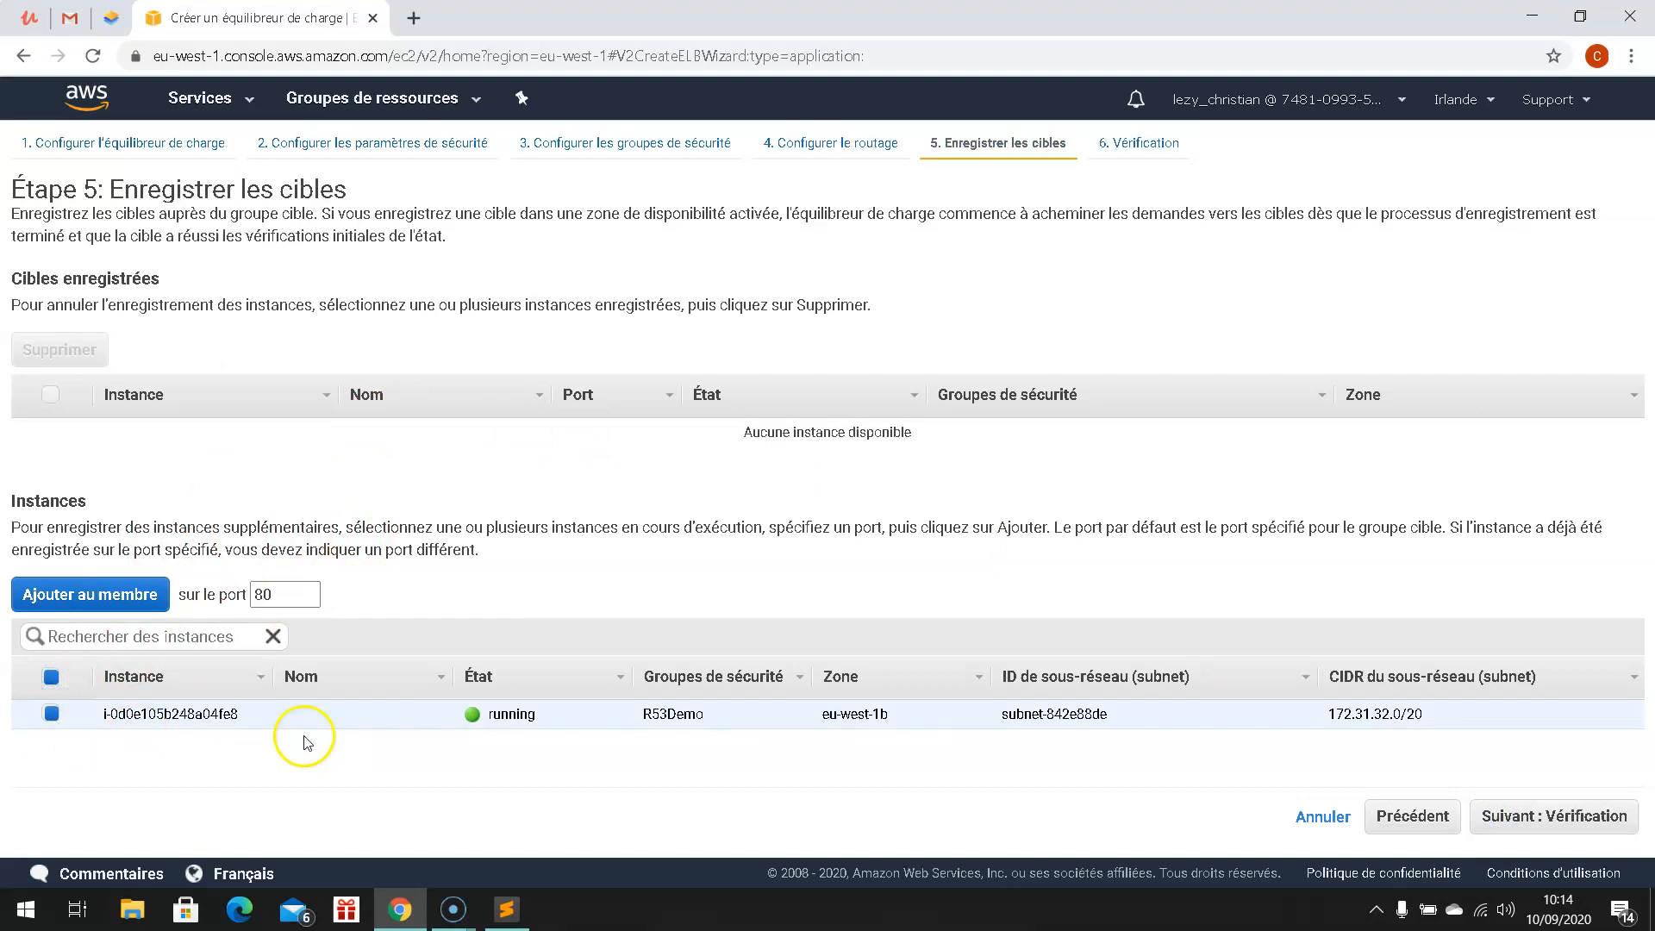
click(90, 595)
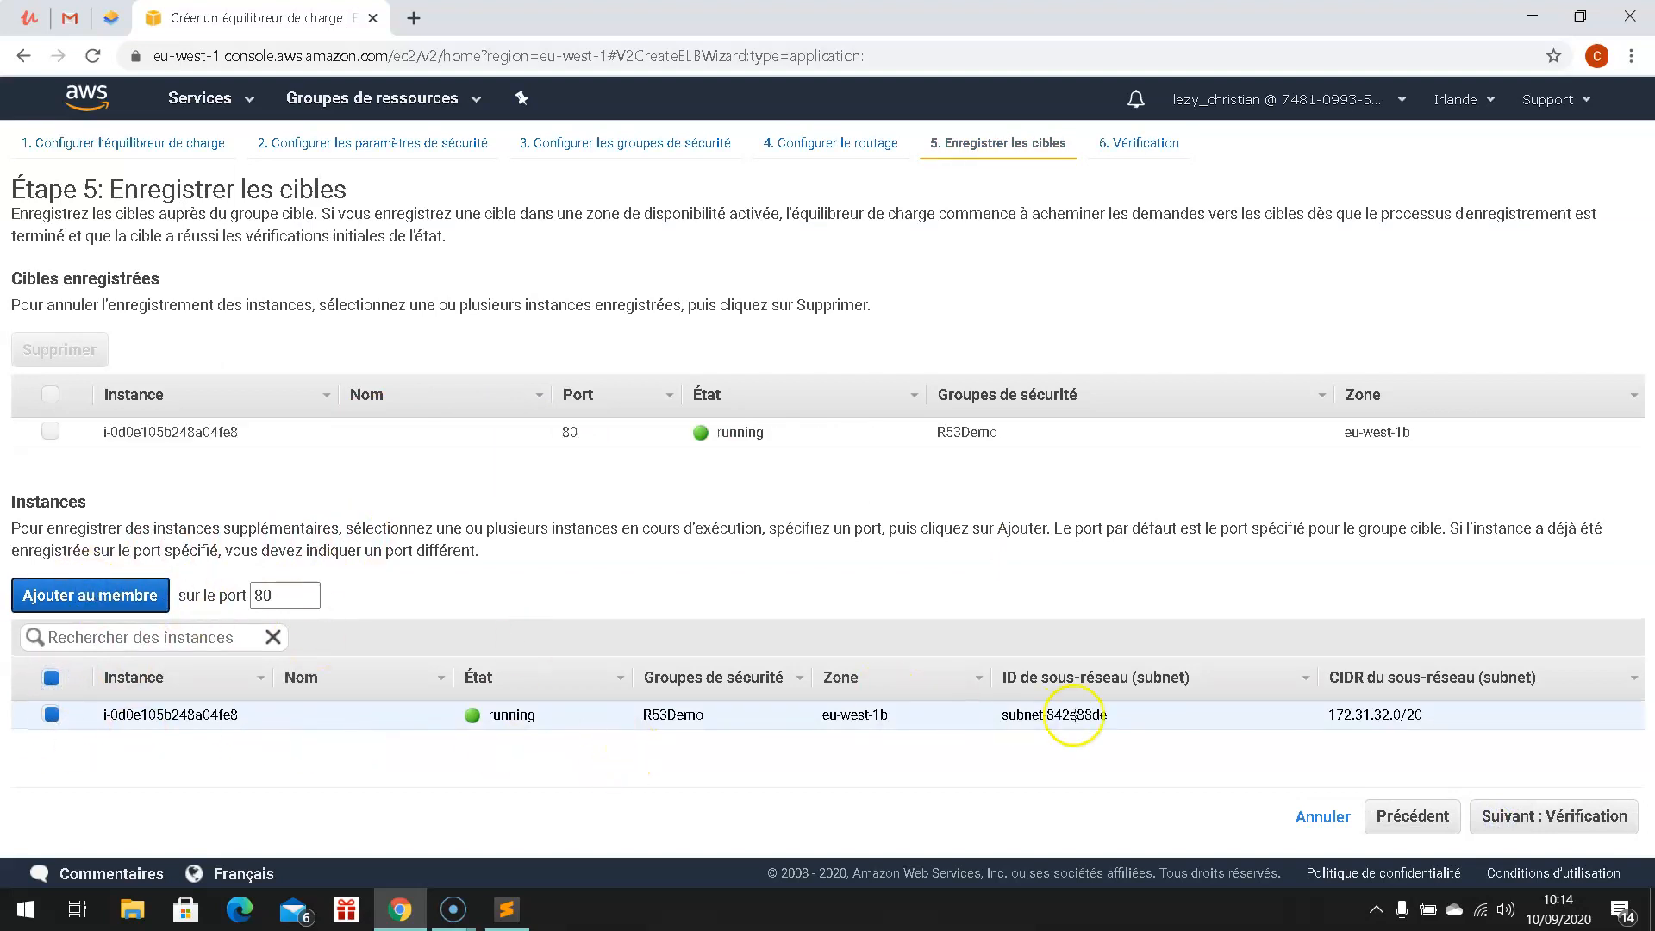
click(1552, 819)
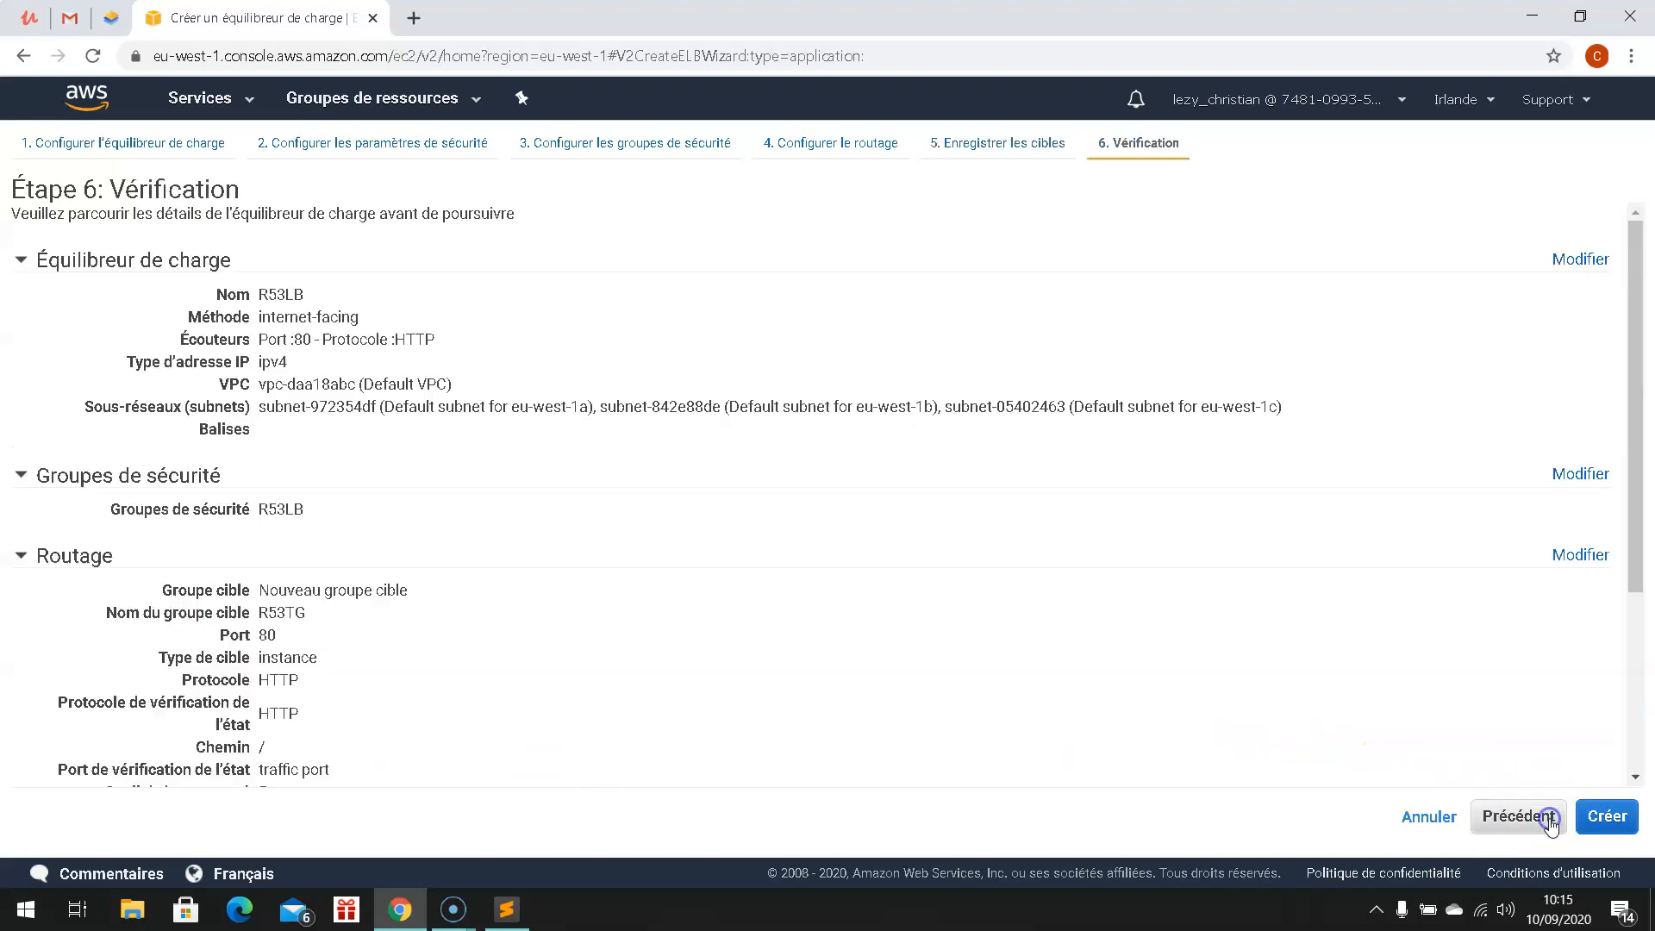
click(1616, 831)
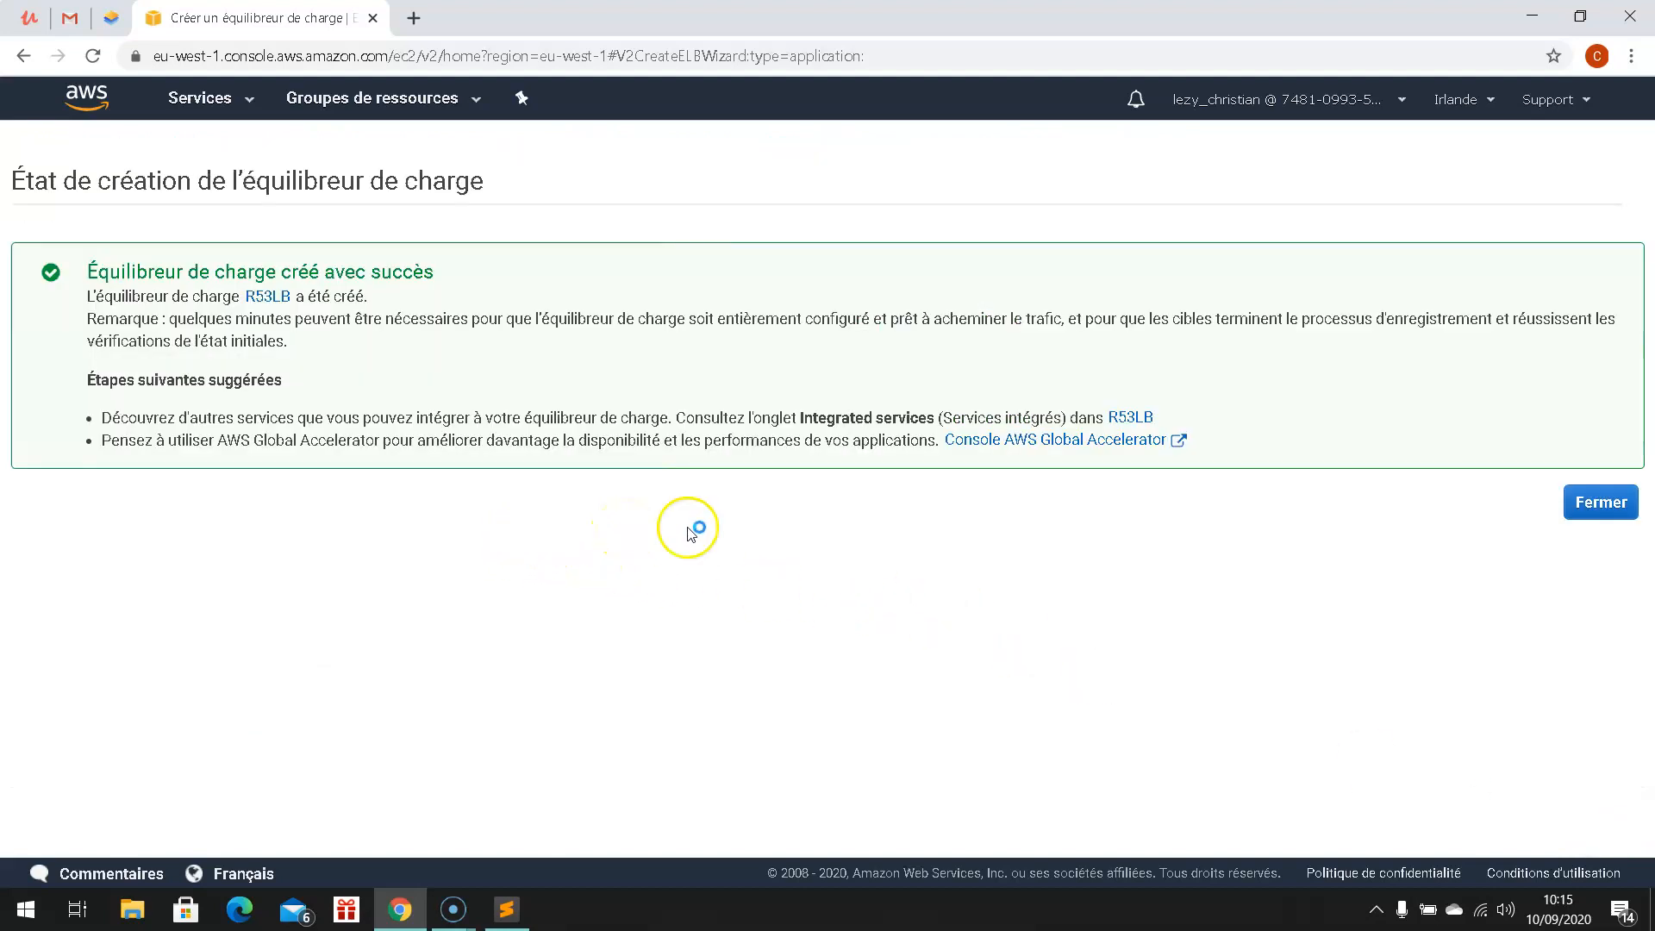
click(1603, 503)
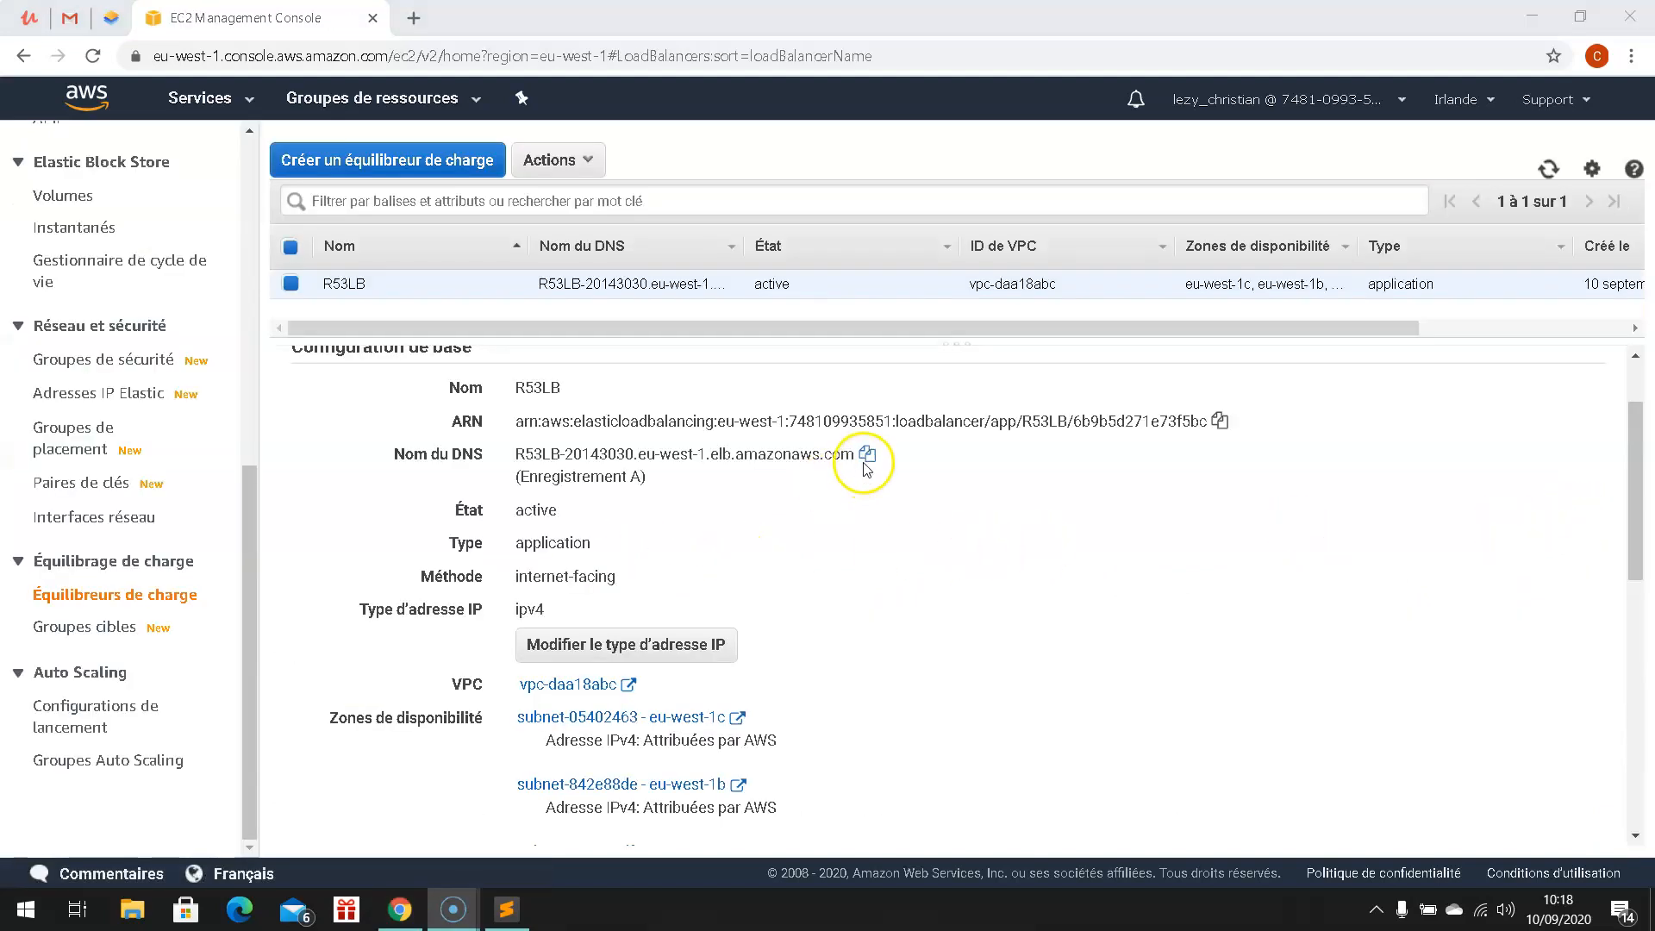
- Copy the R53LB load balancer's DNS name and open it in a new browser tab to check the availability zone served
click(867, 457)
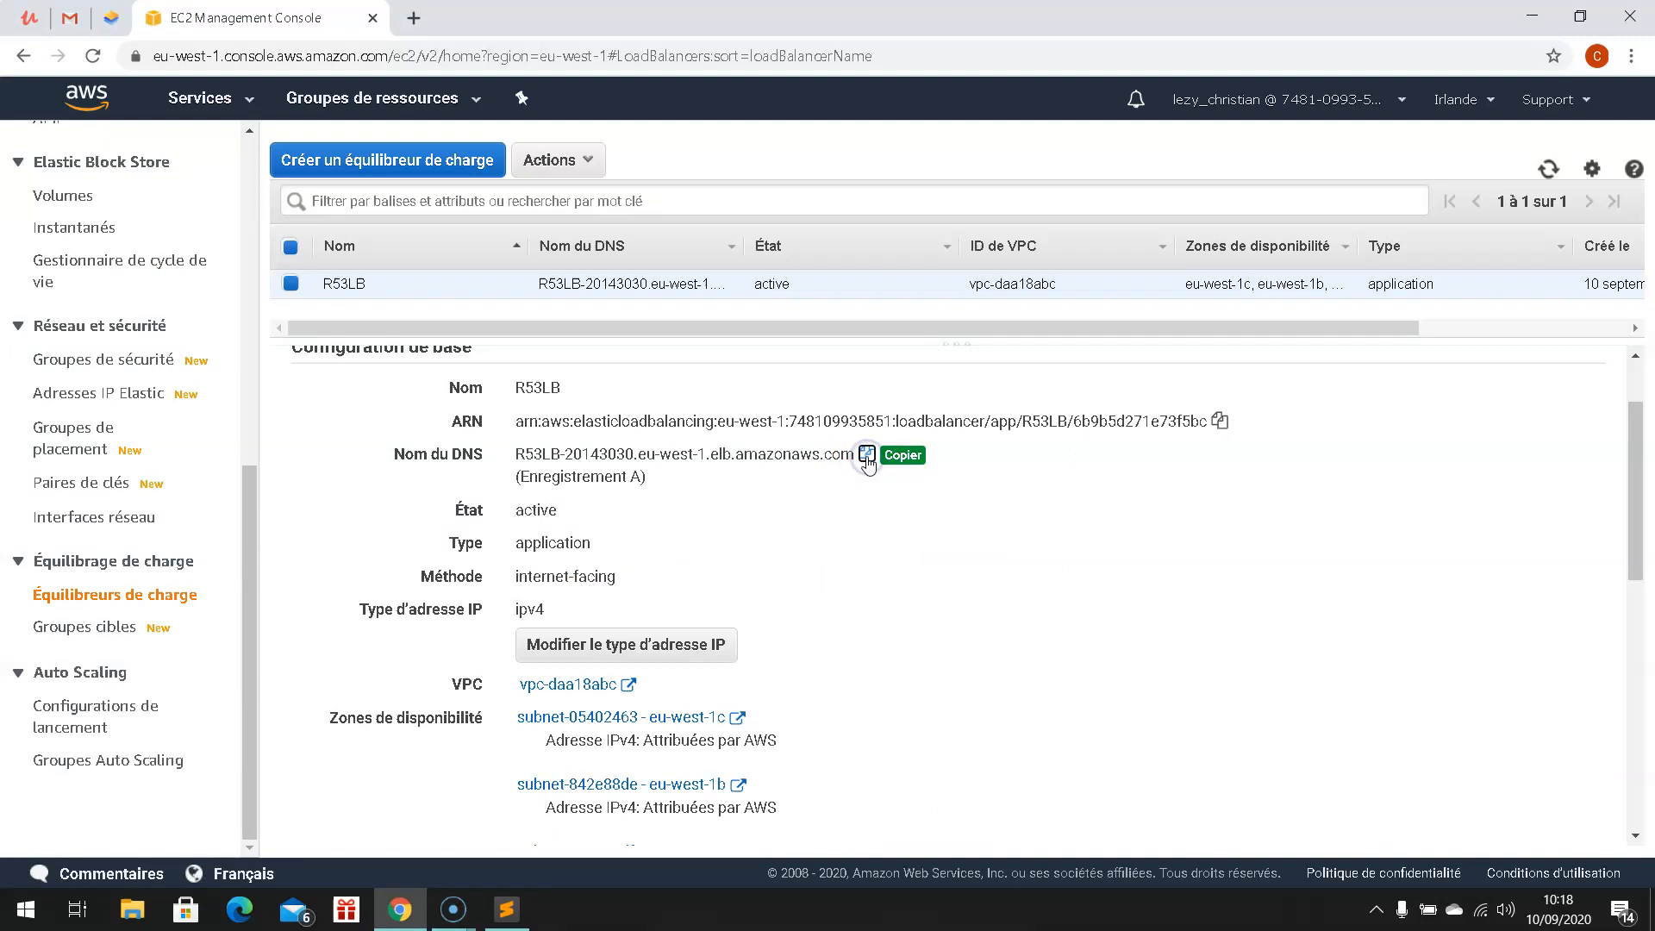
click(411, 18)
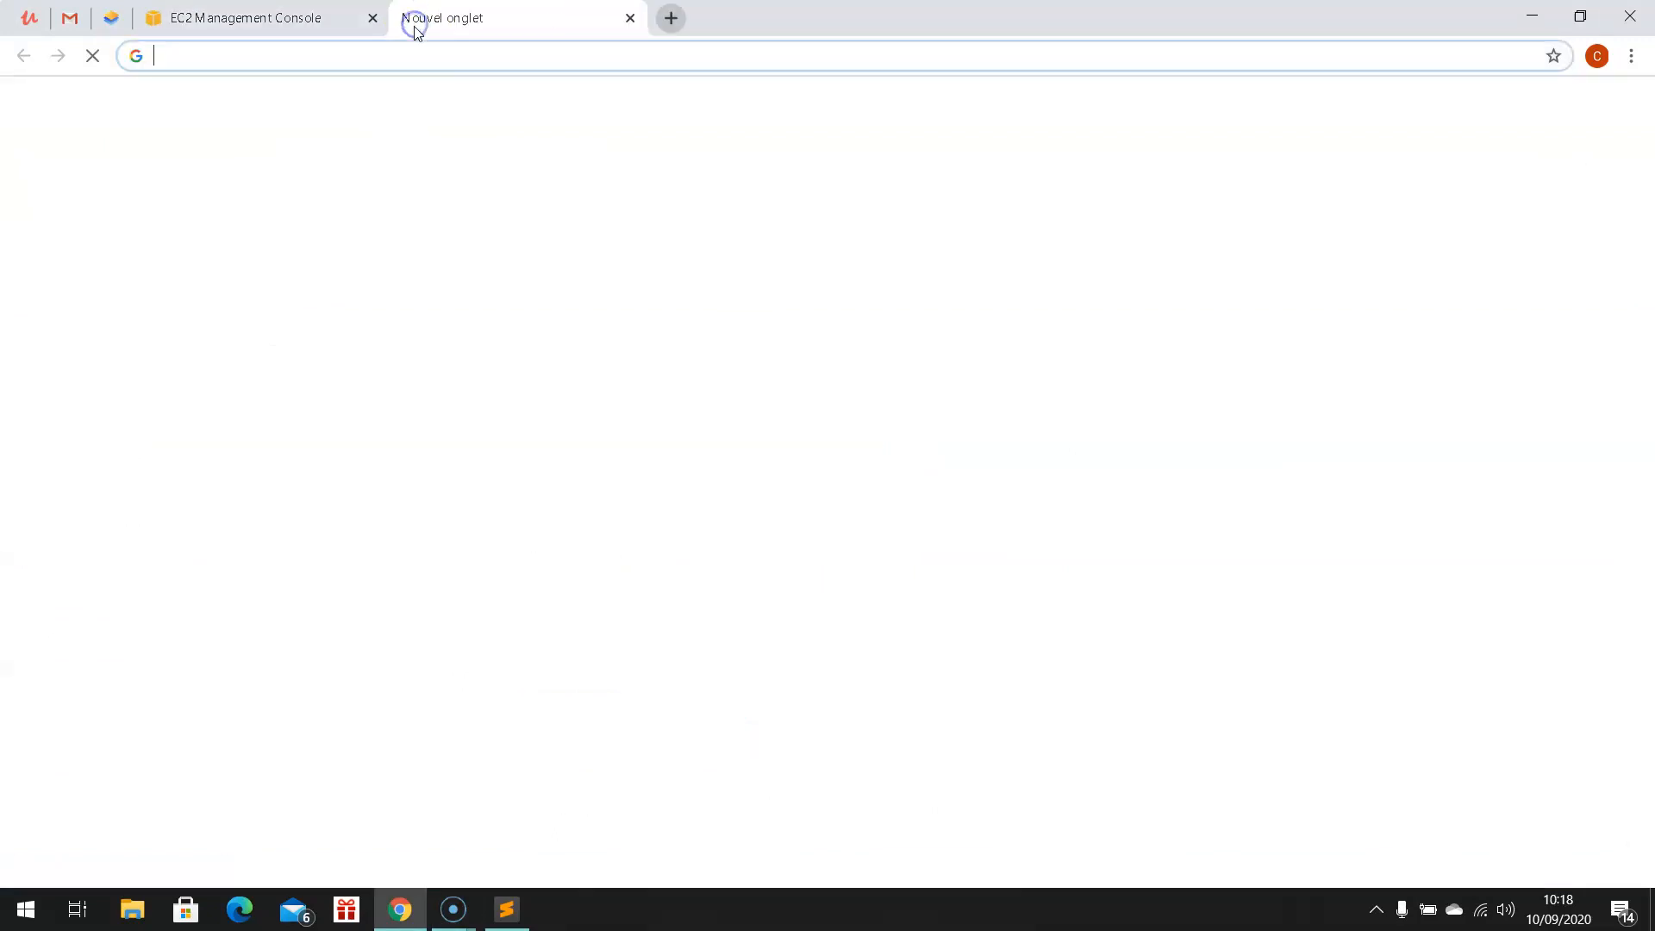
key(ctrl+v)
key(Return)
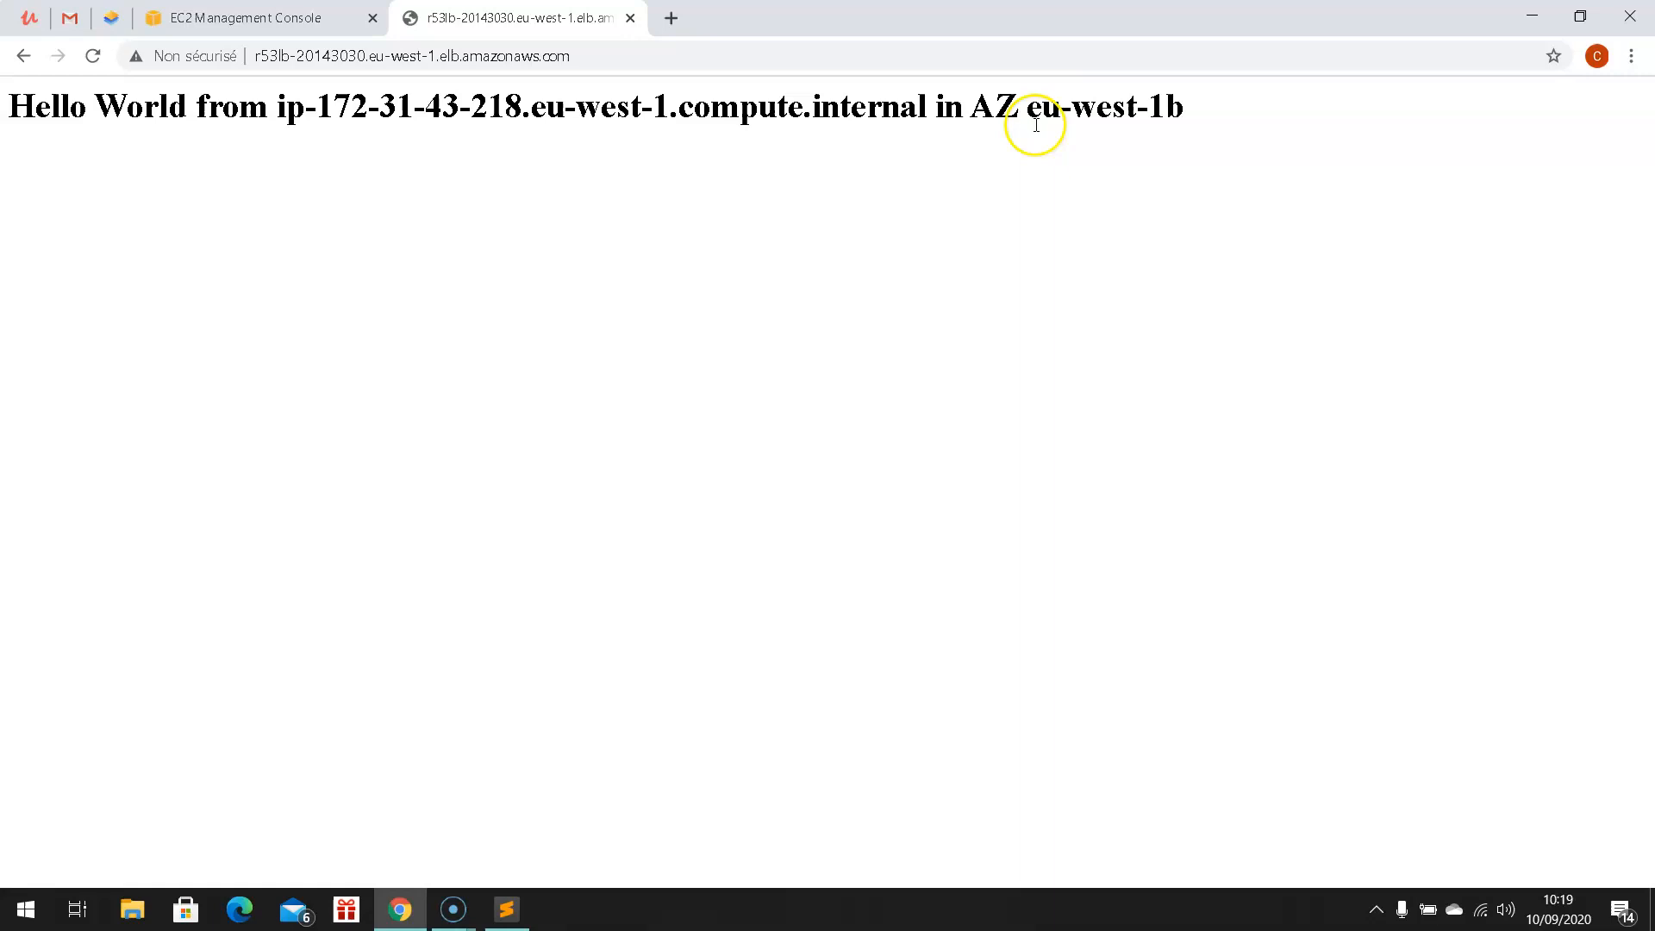
drag(1027, 112, 1184, 110)
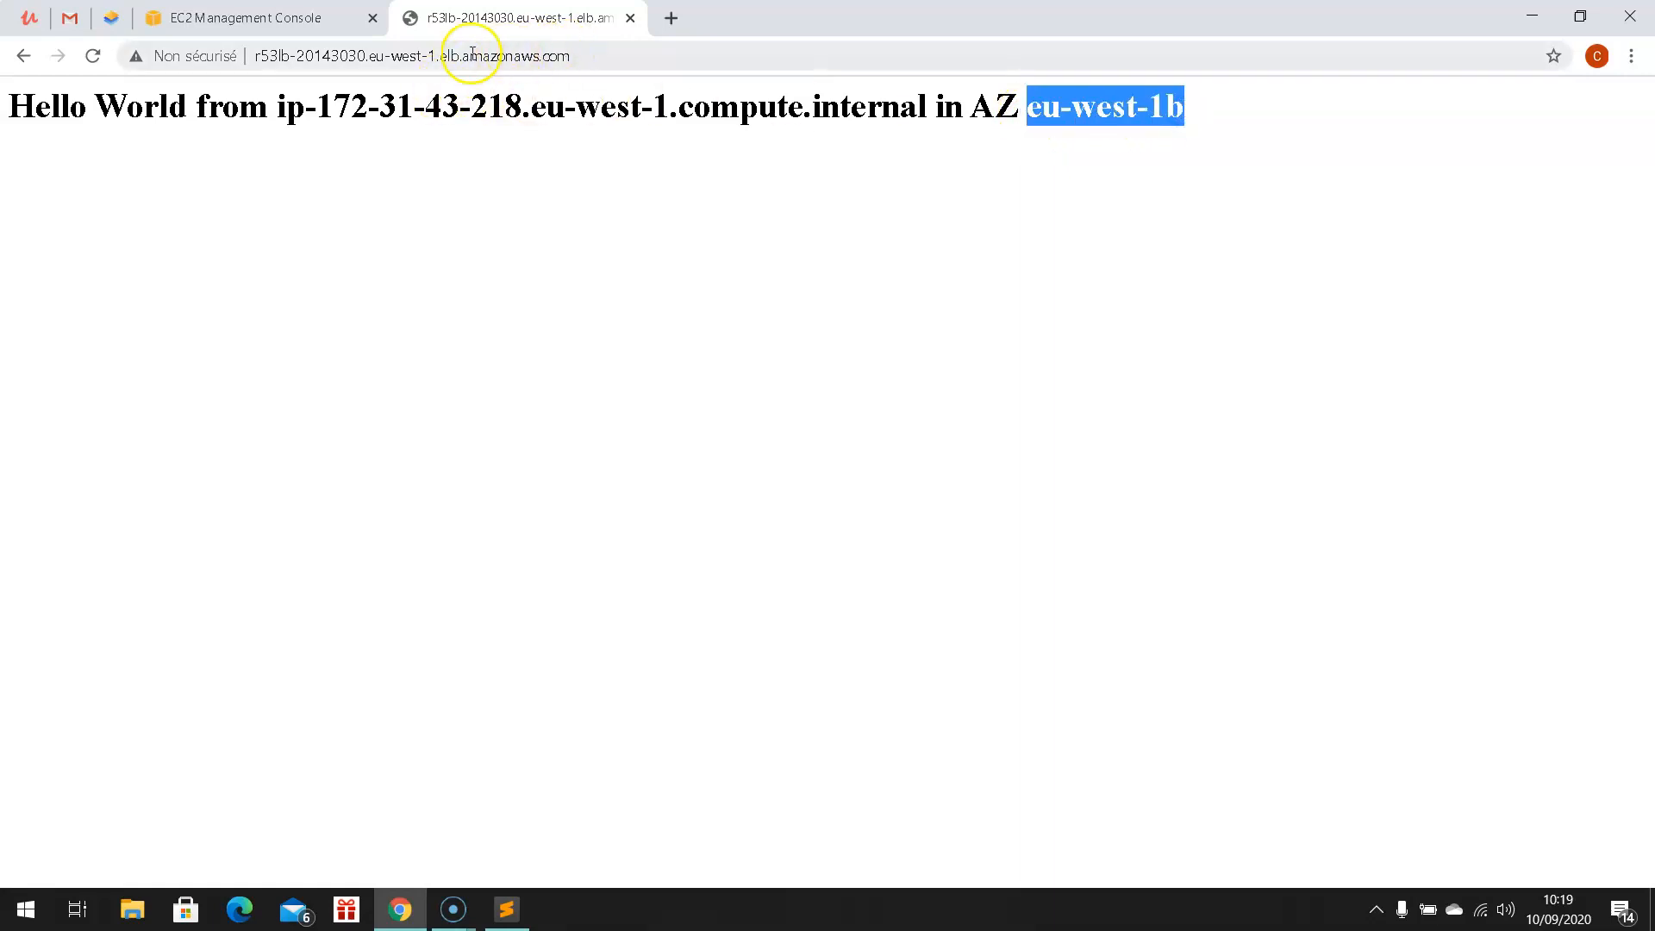
- Return to the EC2 console, open the instances list and enlarge the selected instance's details to show its summary
click(157, 26)
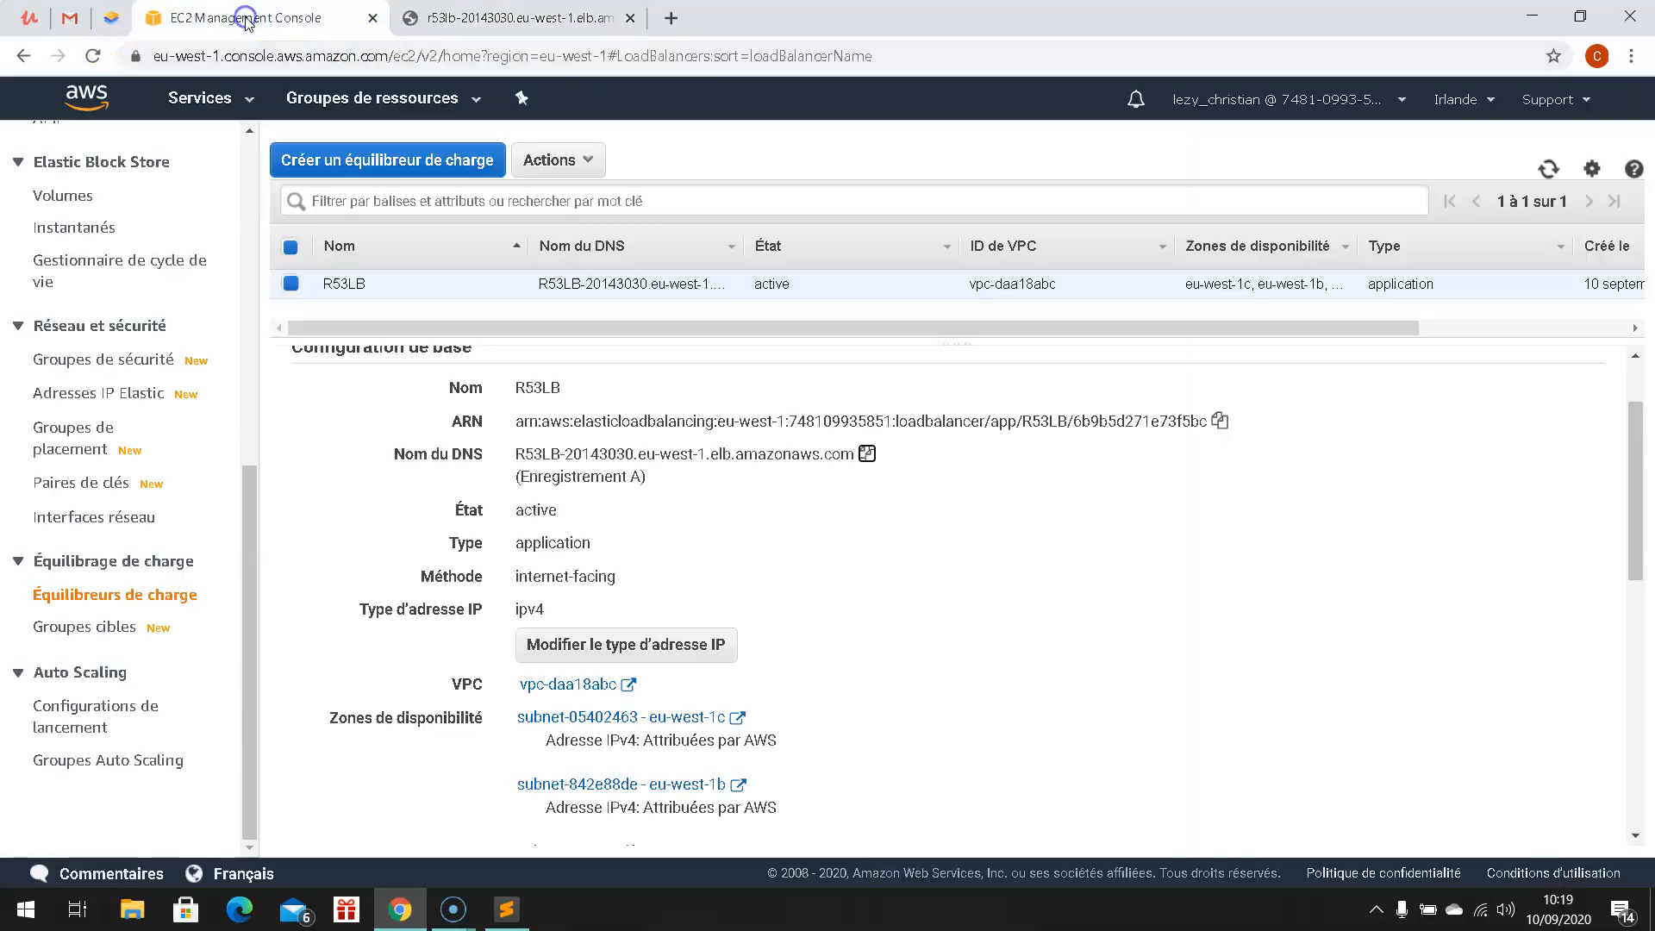
scroll(107, 481, up, 4)
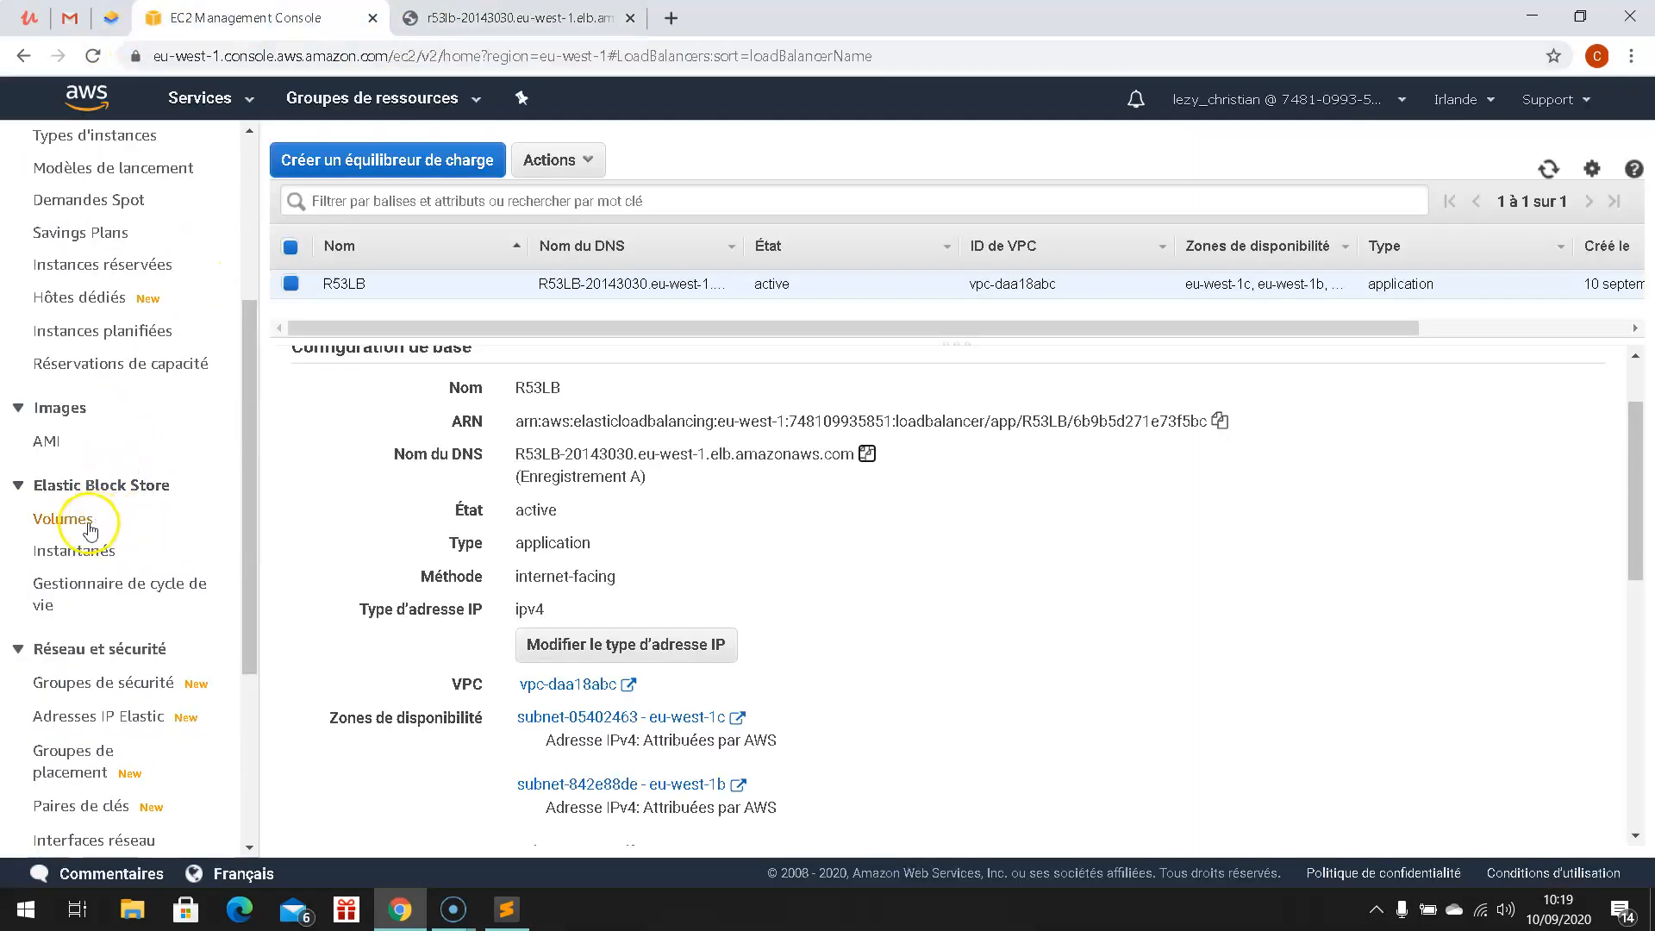
scroll(92, 475, up, 4)
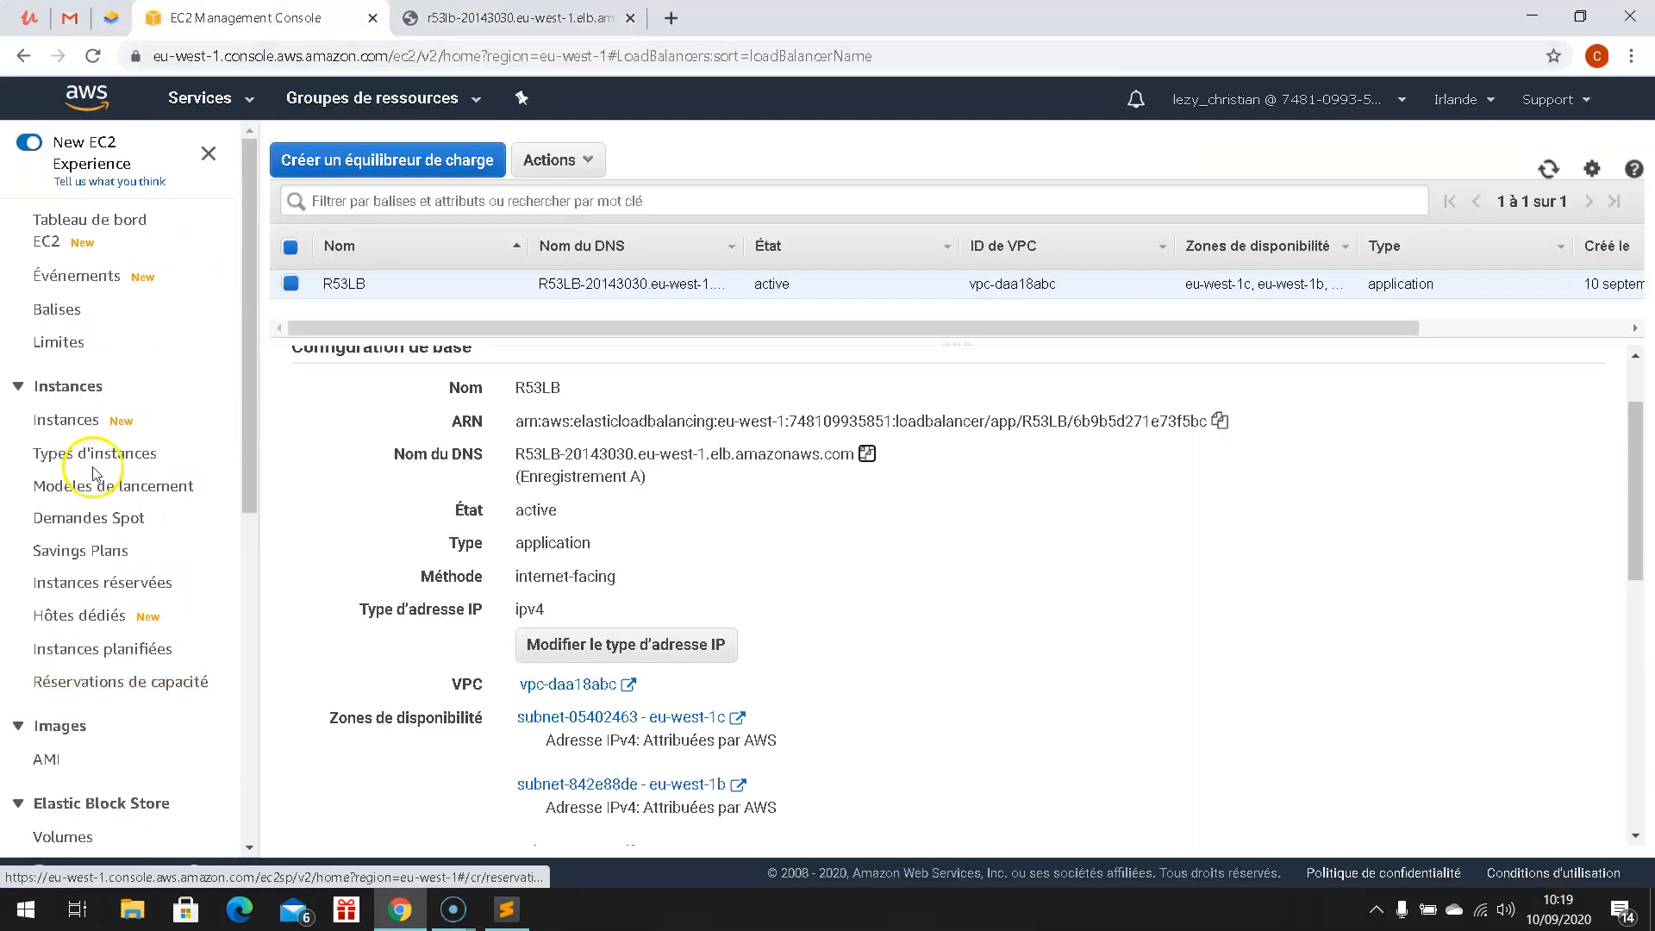
click(71, 425)
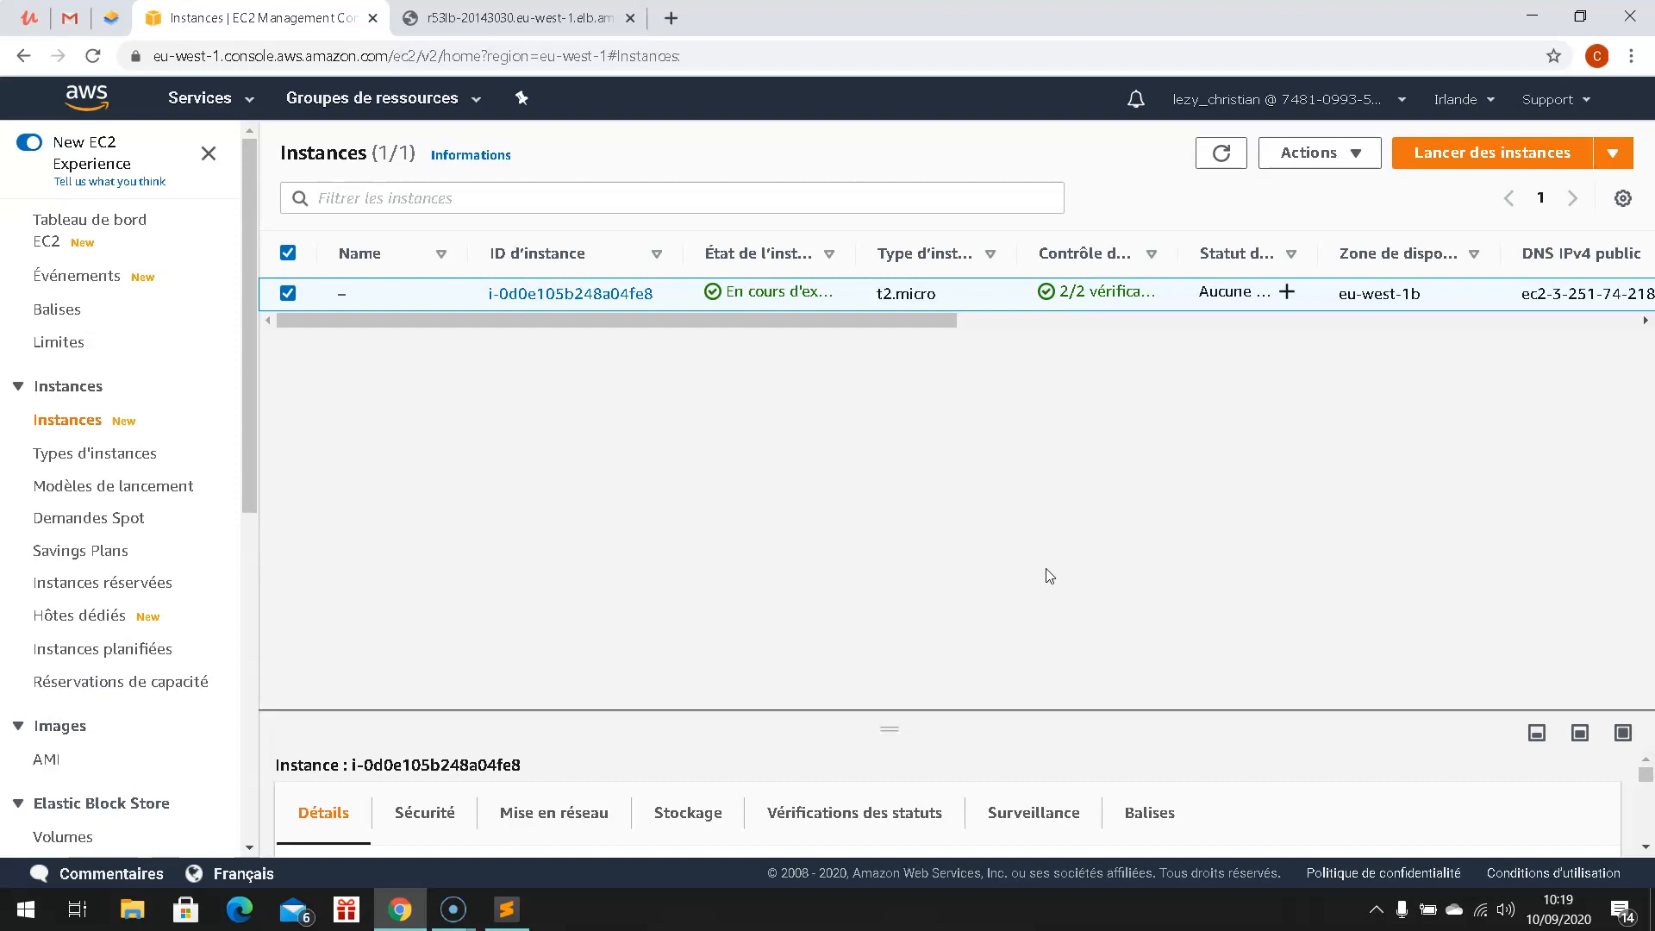
click(1004, 569)
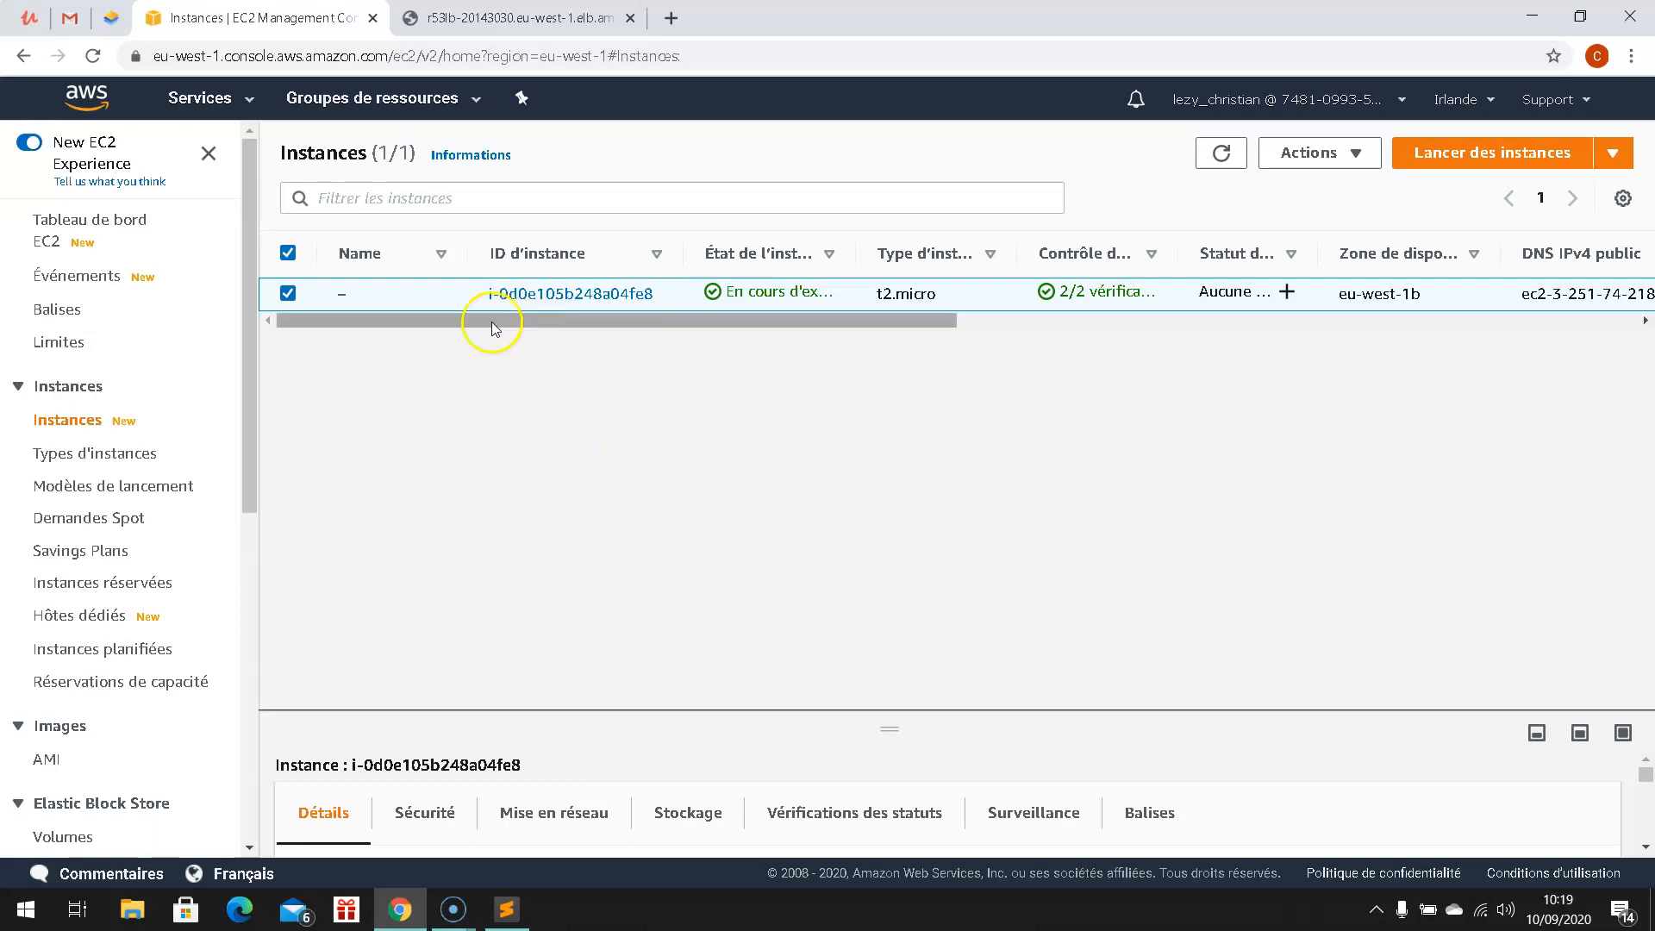
mouse_move(418, 300)
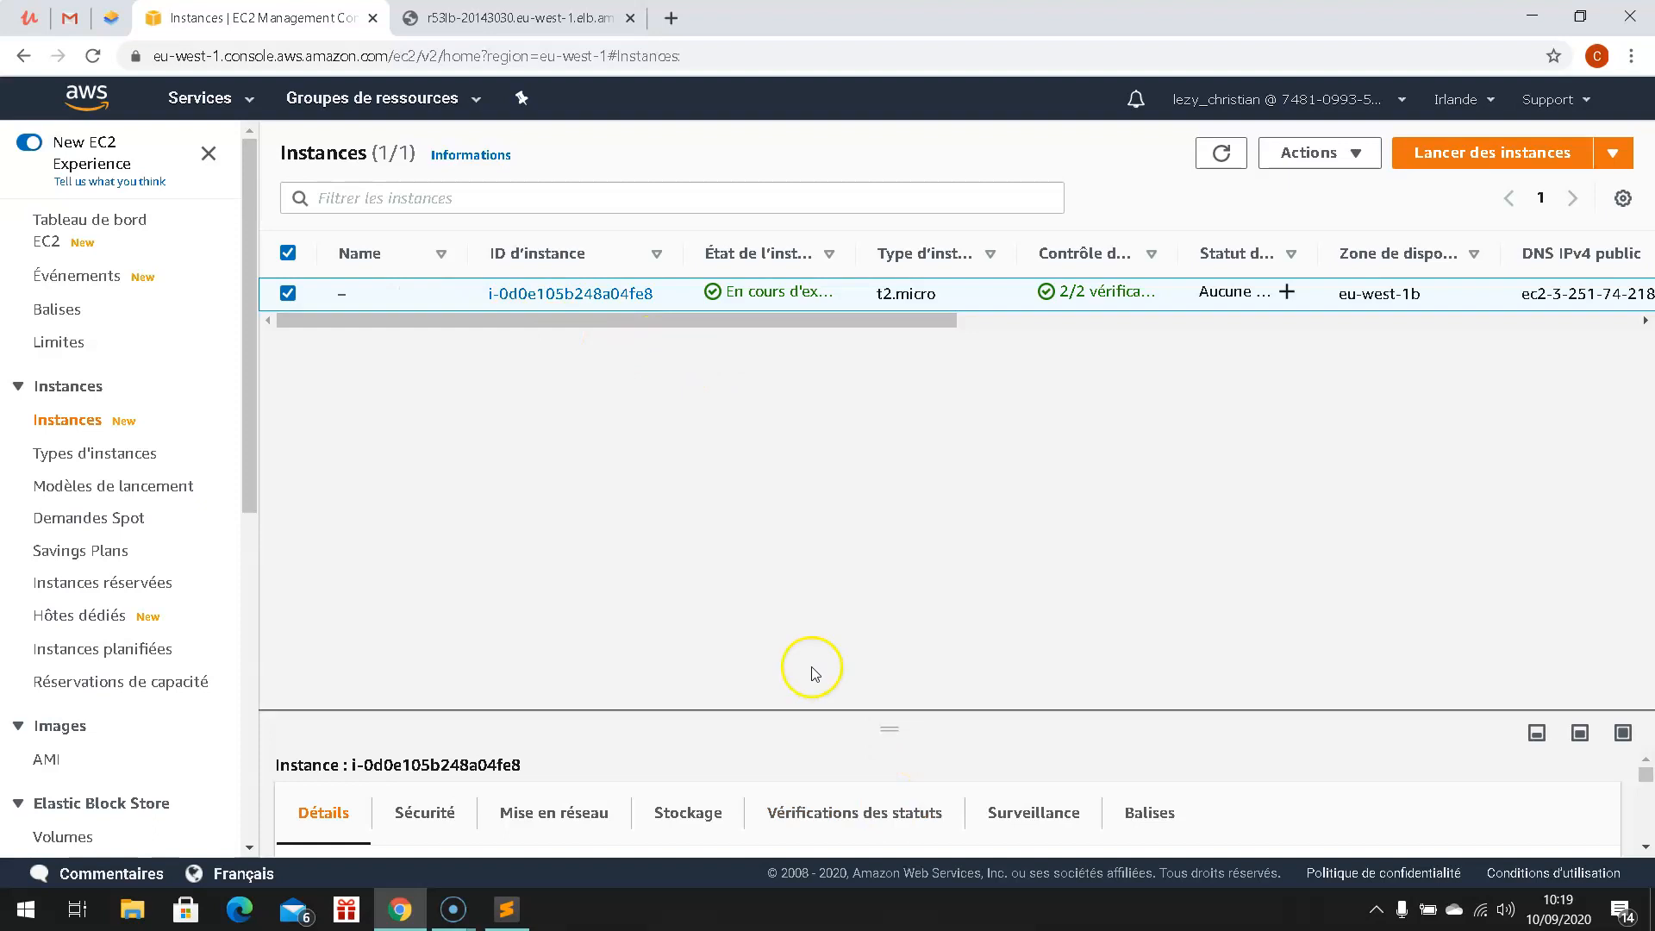
drag(894, 733, 881, 415)
scroll(924, 698, down, 1)
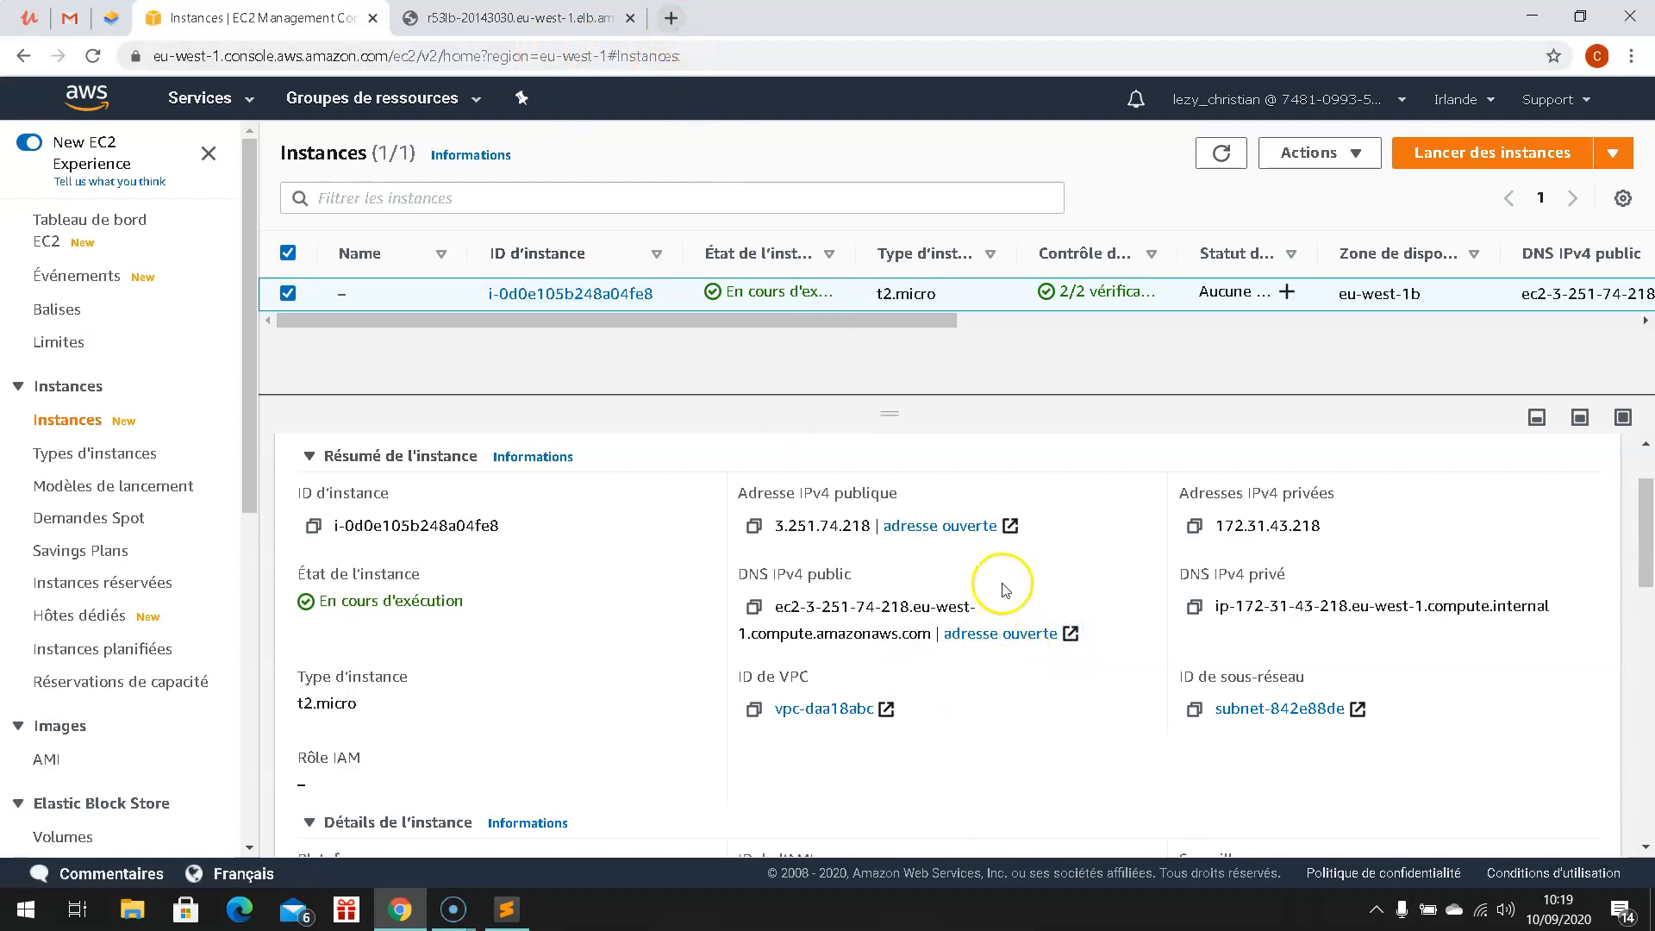
- Copy the instance's public IPv4 DNS name and load it in a new browser tab
click(671, 19)
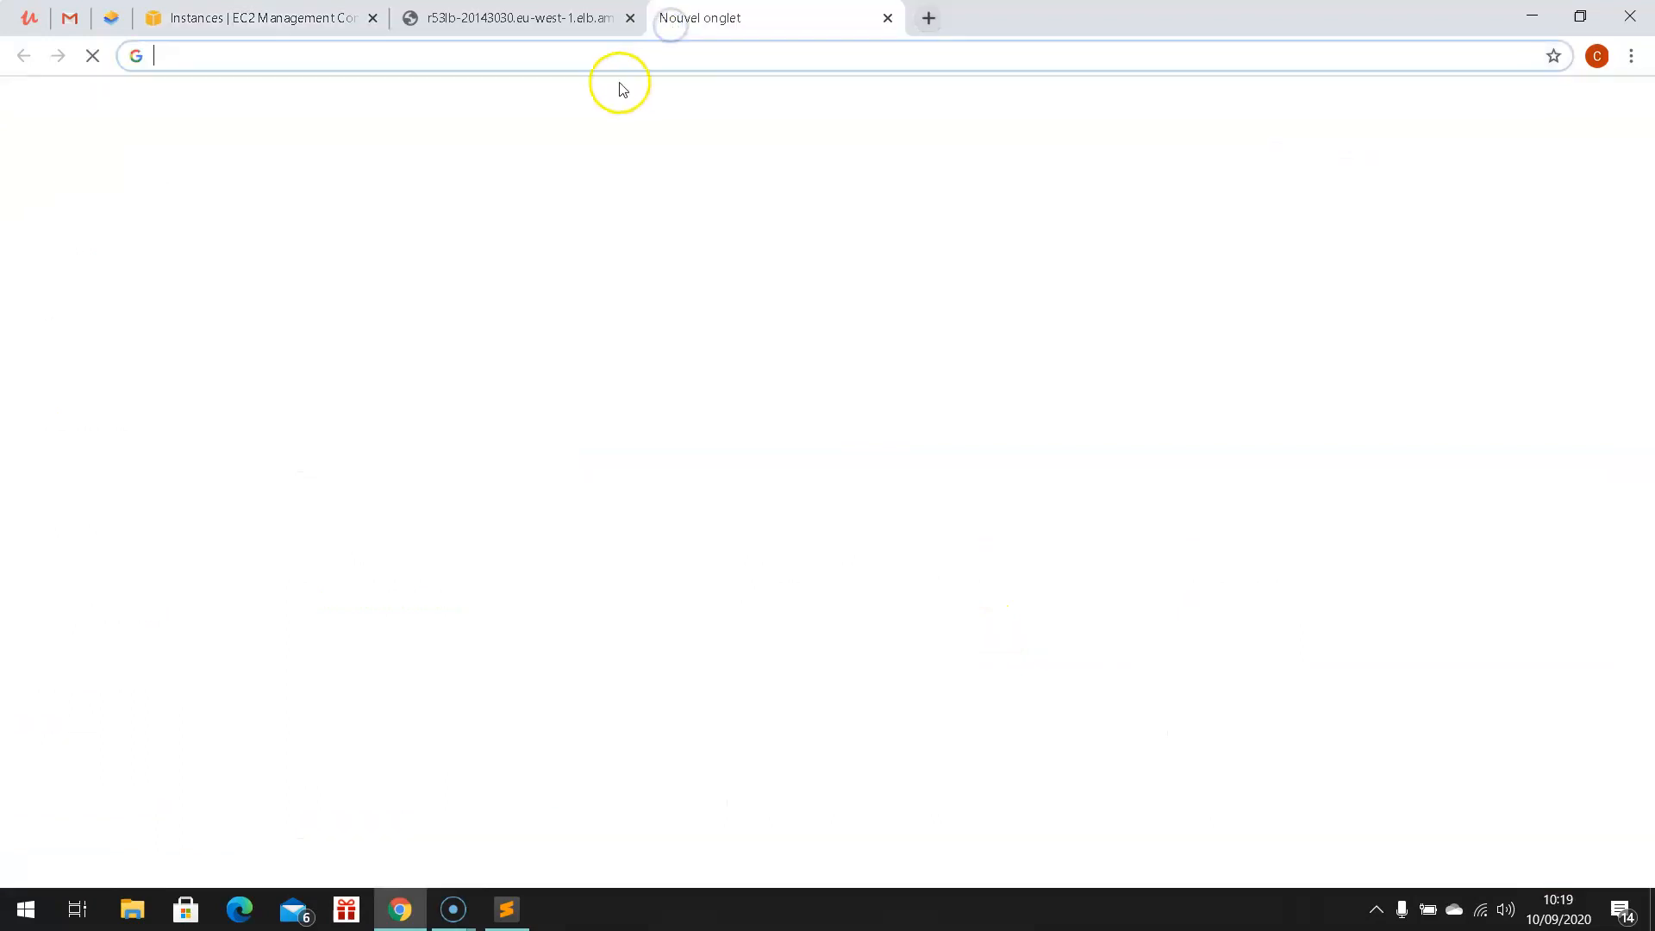
key(ctrl+v)
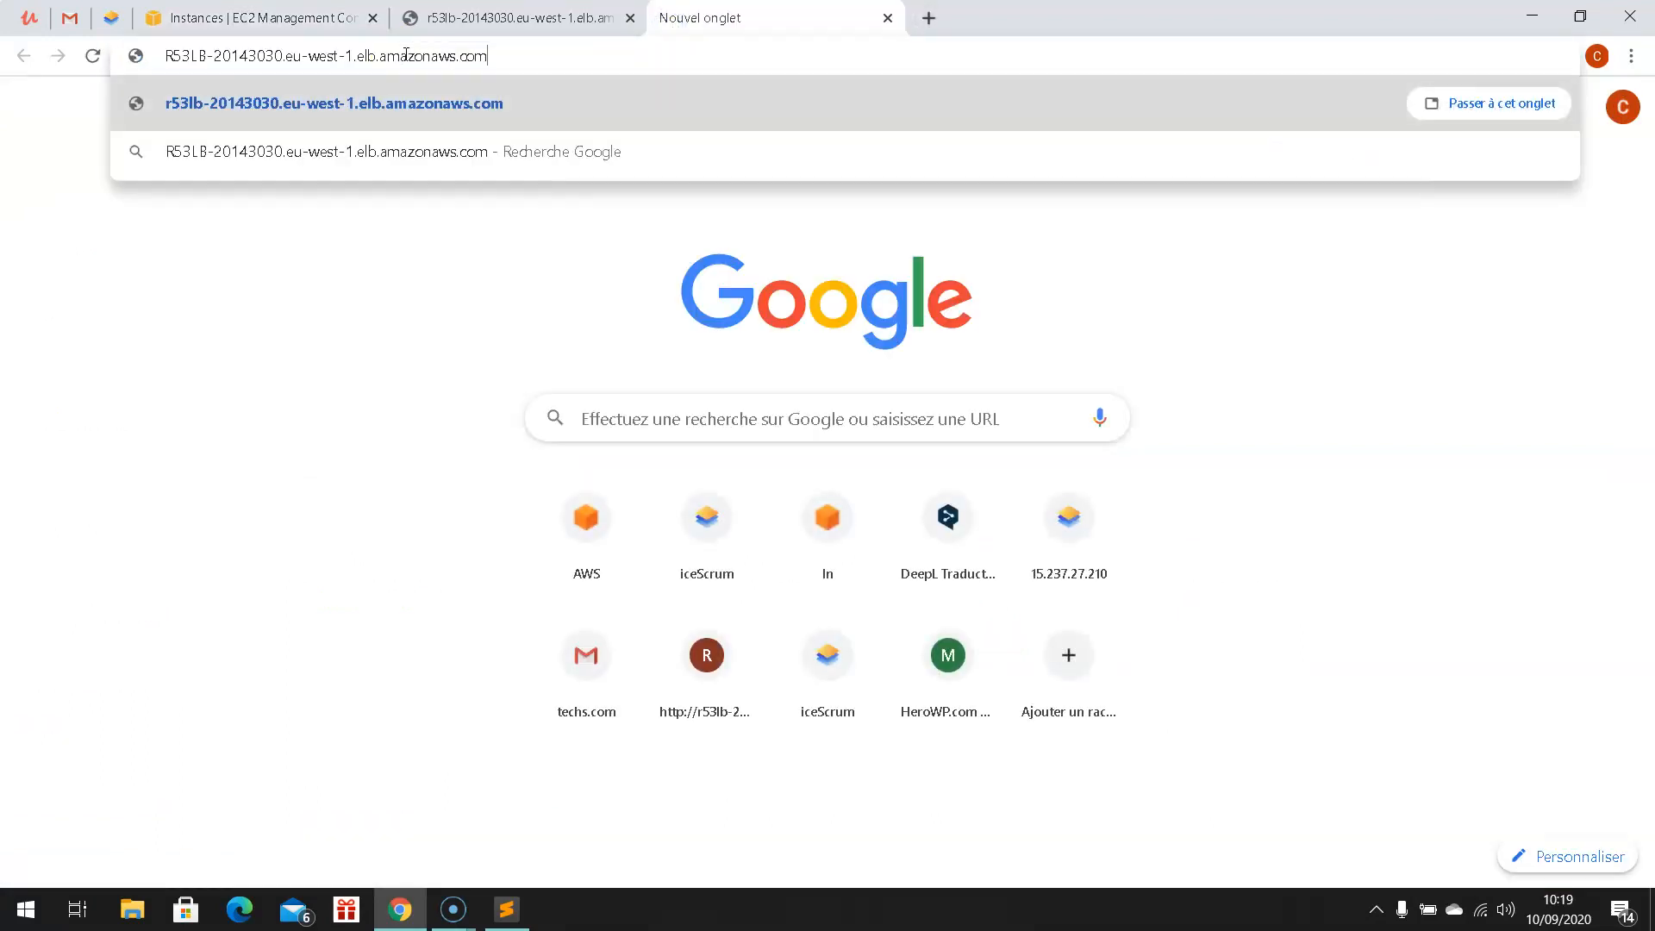
click(219, 31)
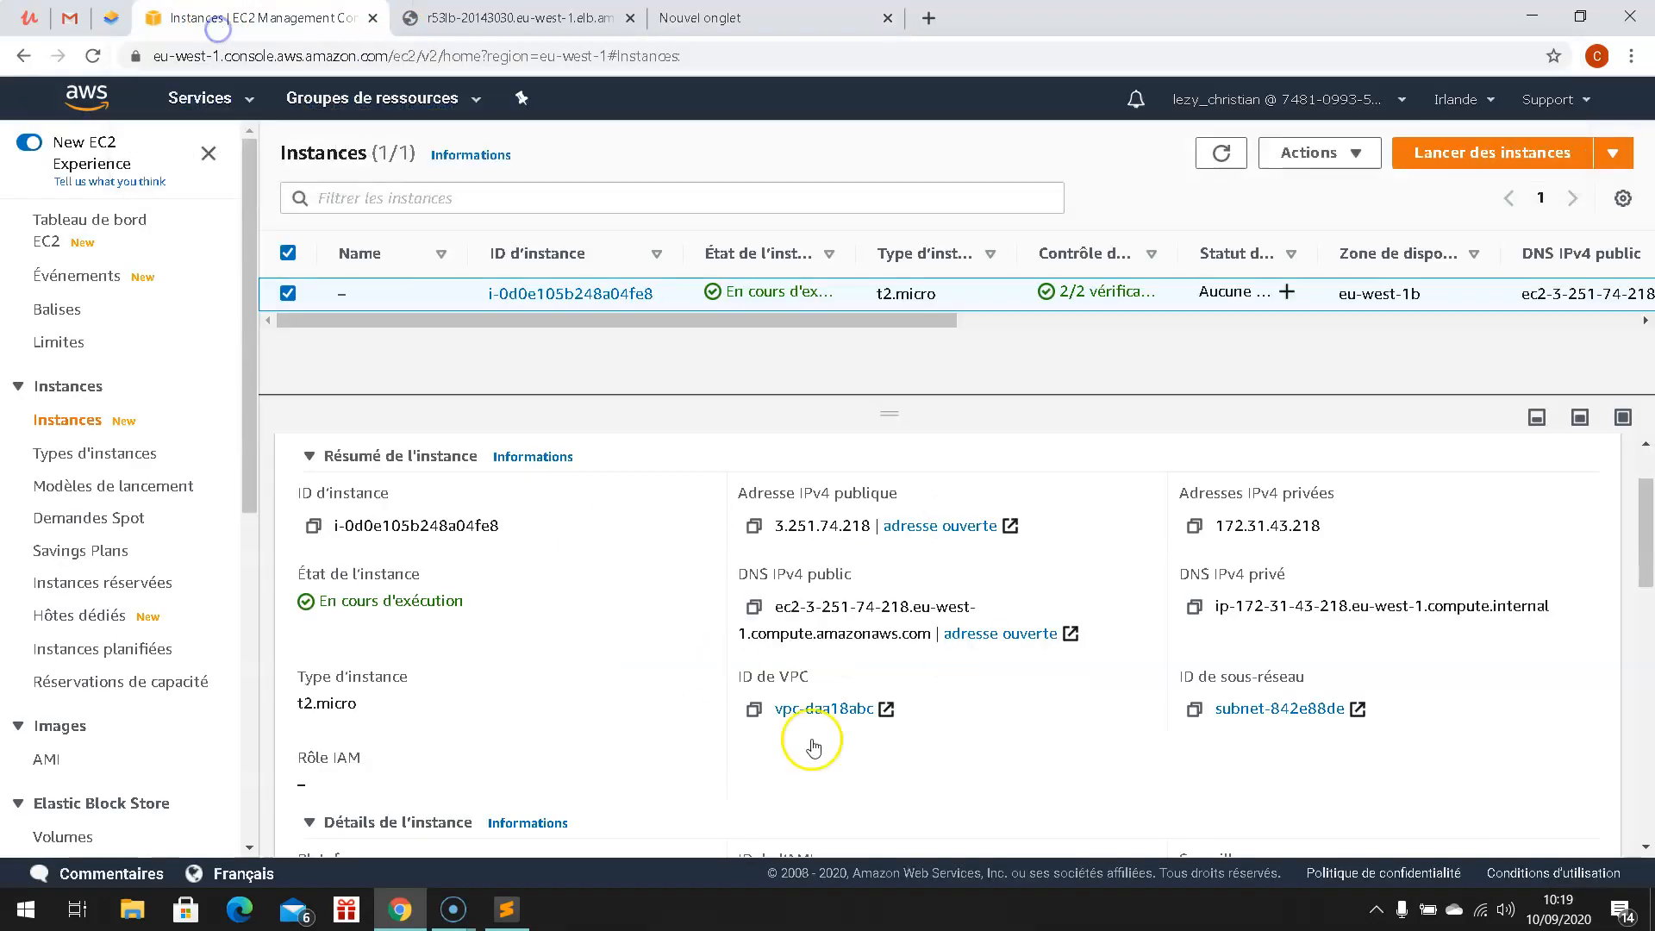
click(755, 609)
click(694, 19)
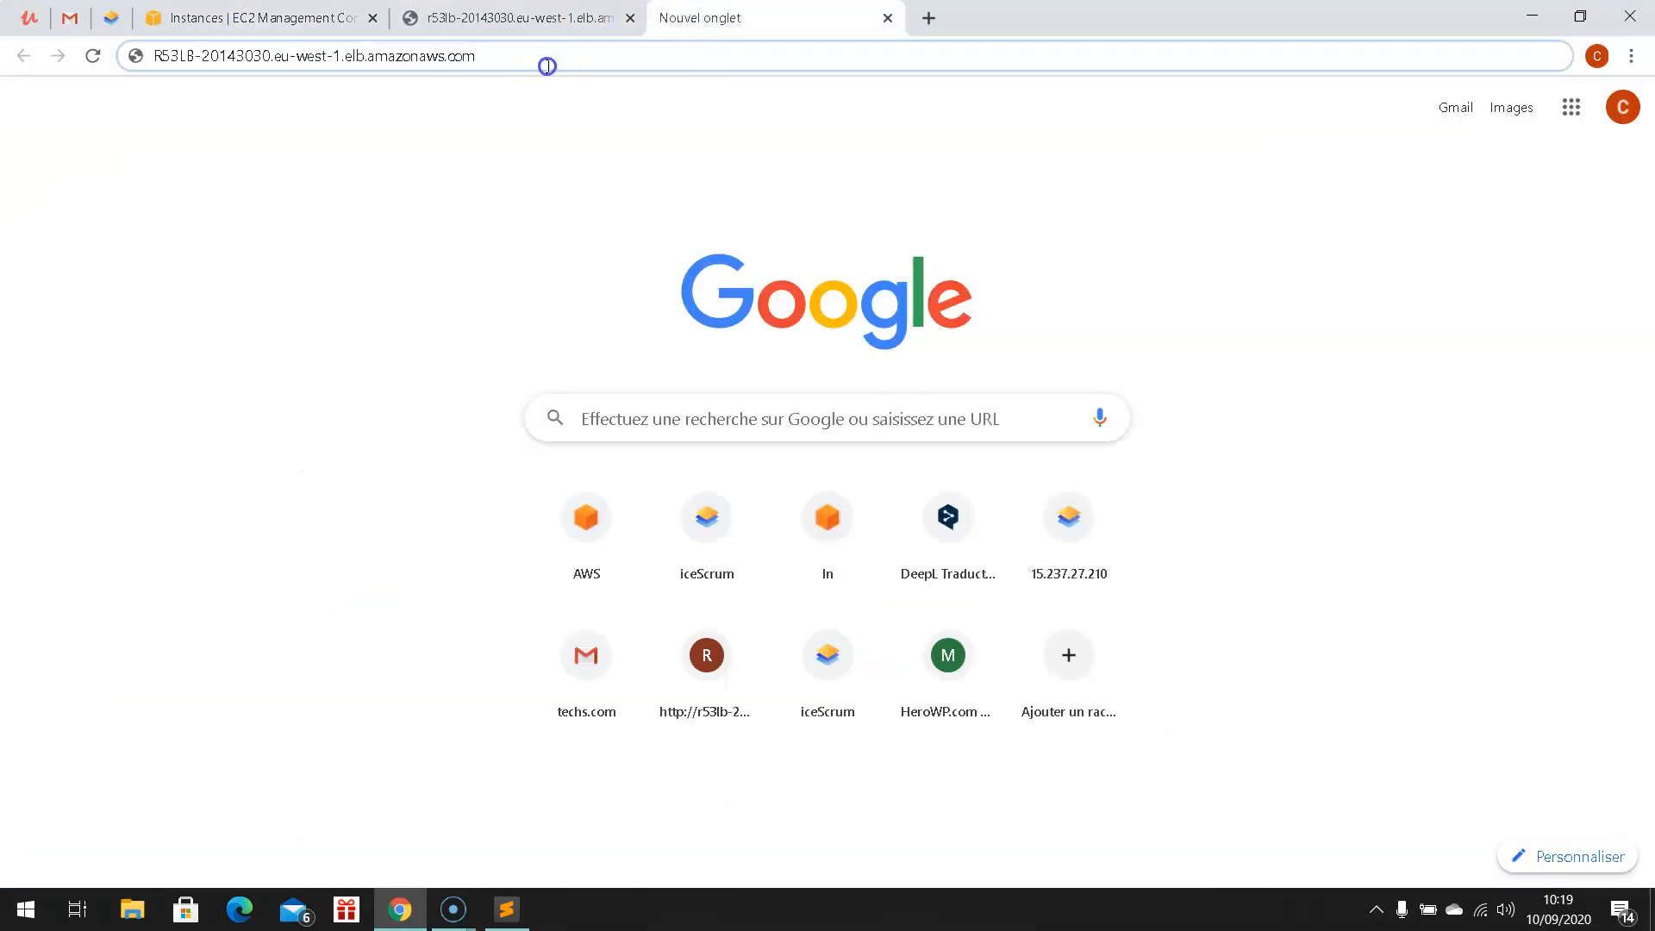
drag(531, 60, 88, 55)
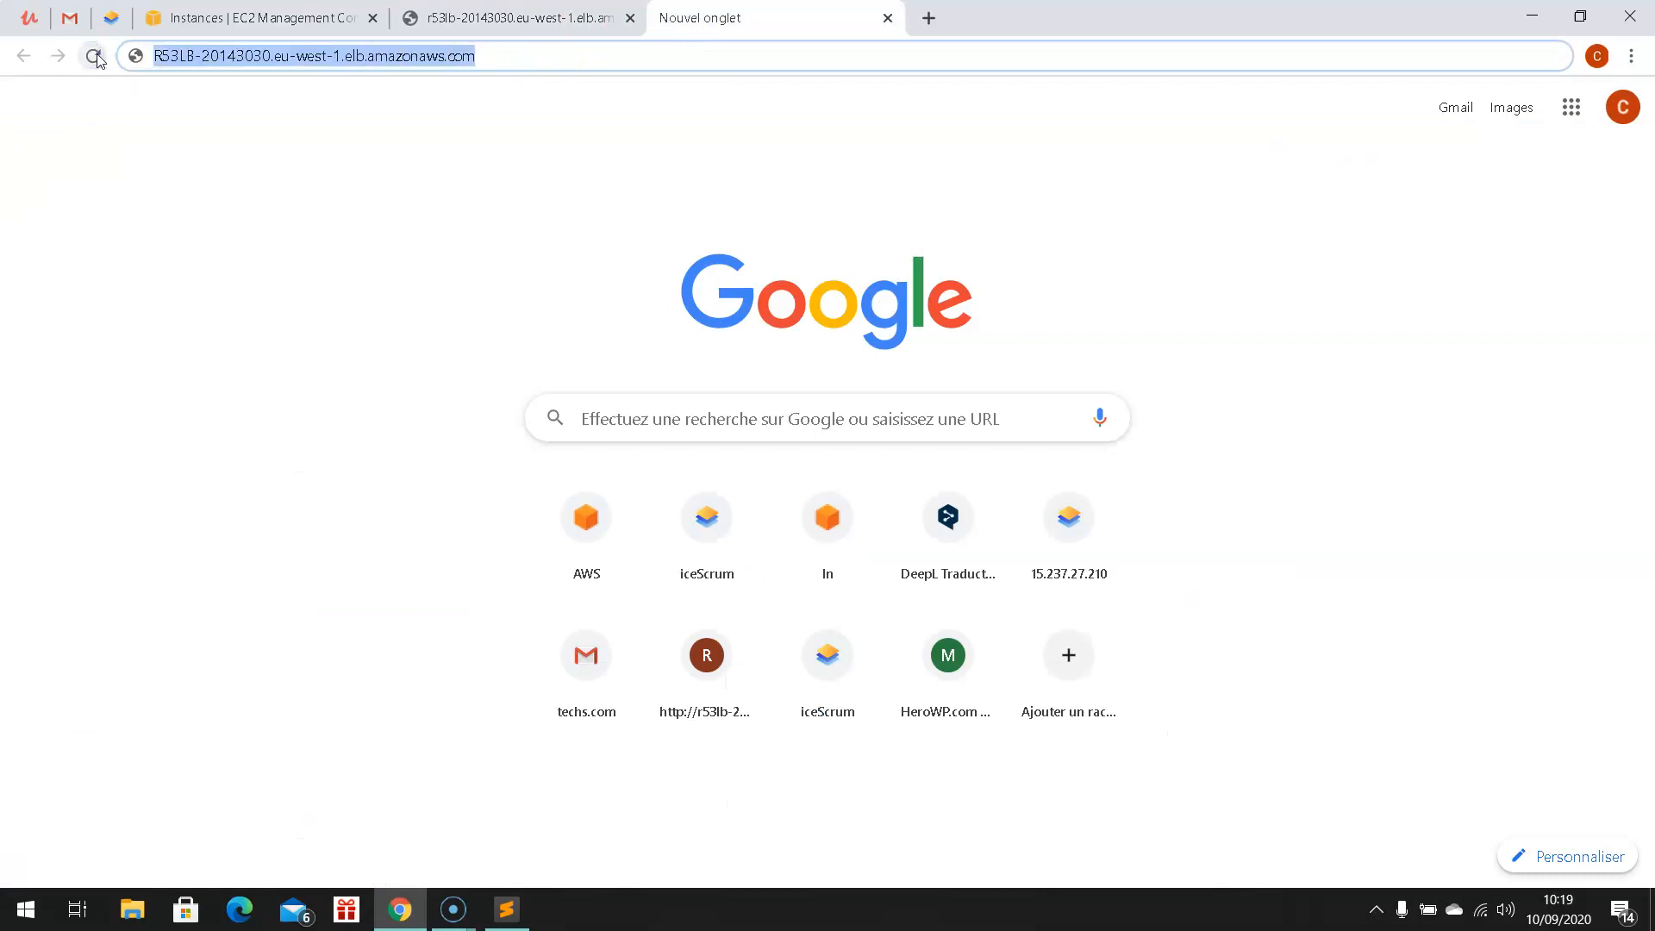
key(ctrl+v)
key(Return)
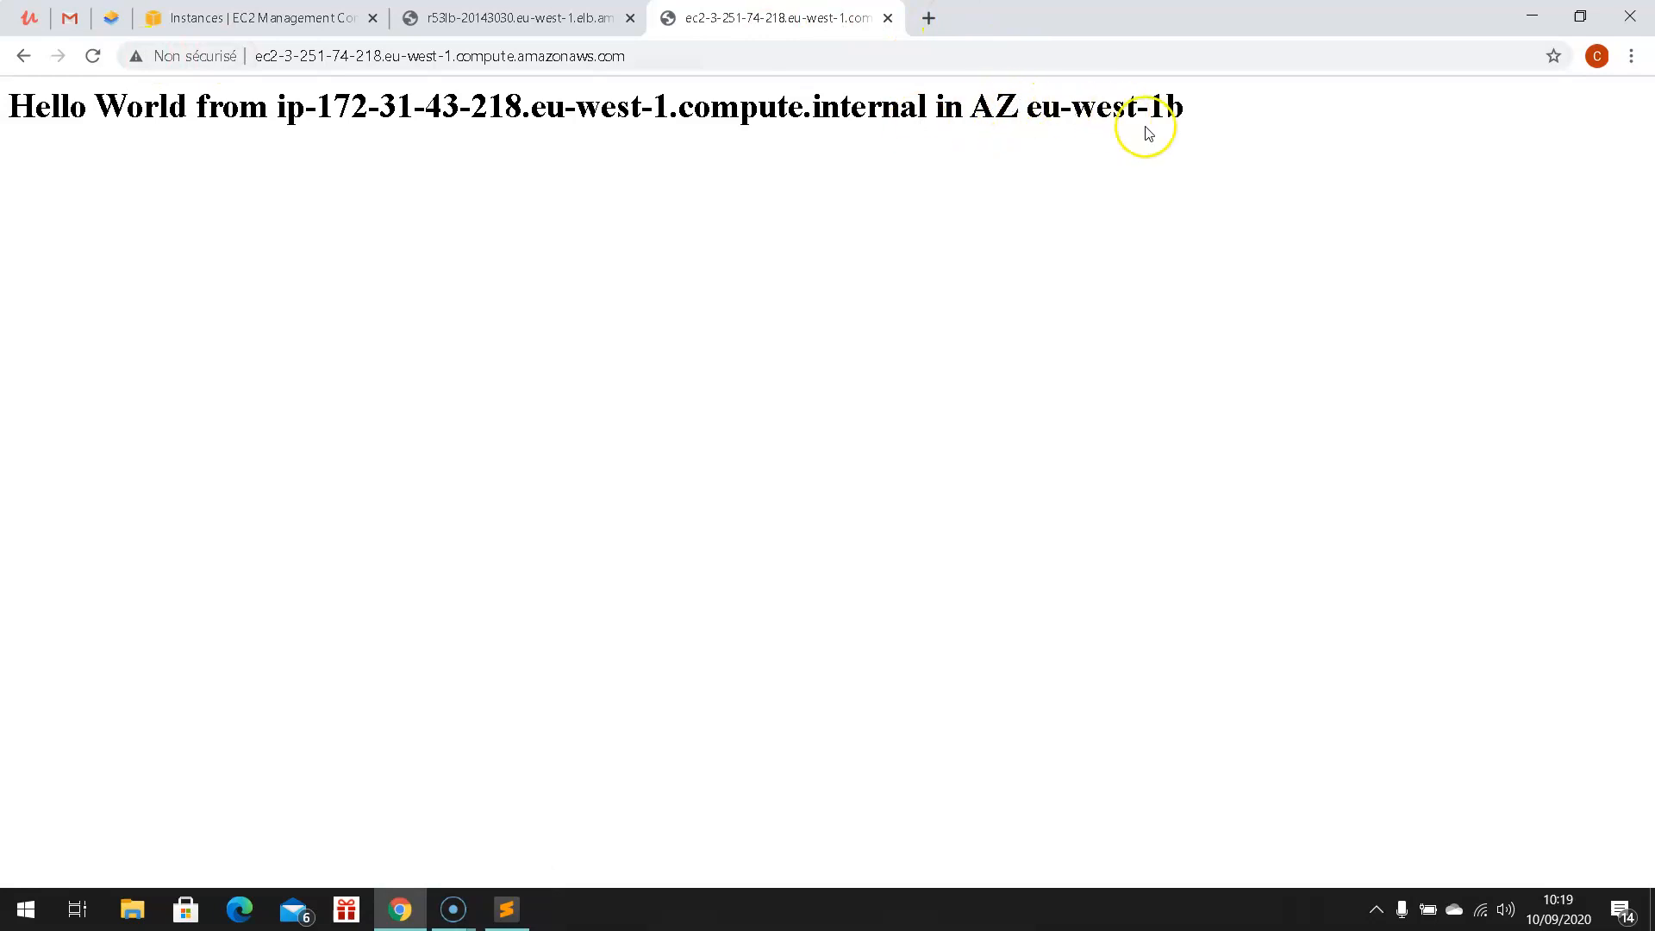
- Compare the load balancer's page with the instance's own page, and return to the EC2 instances console
click(522, 19)
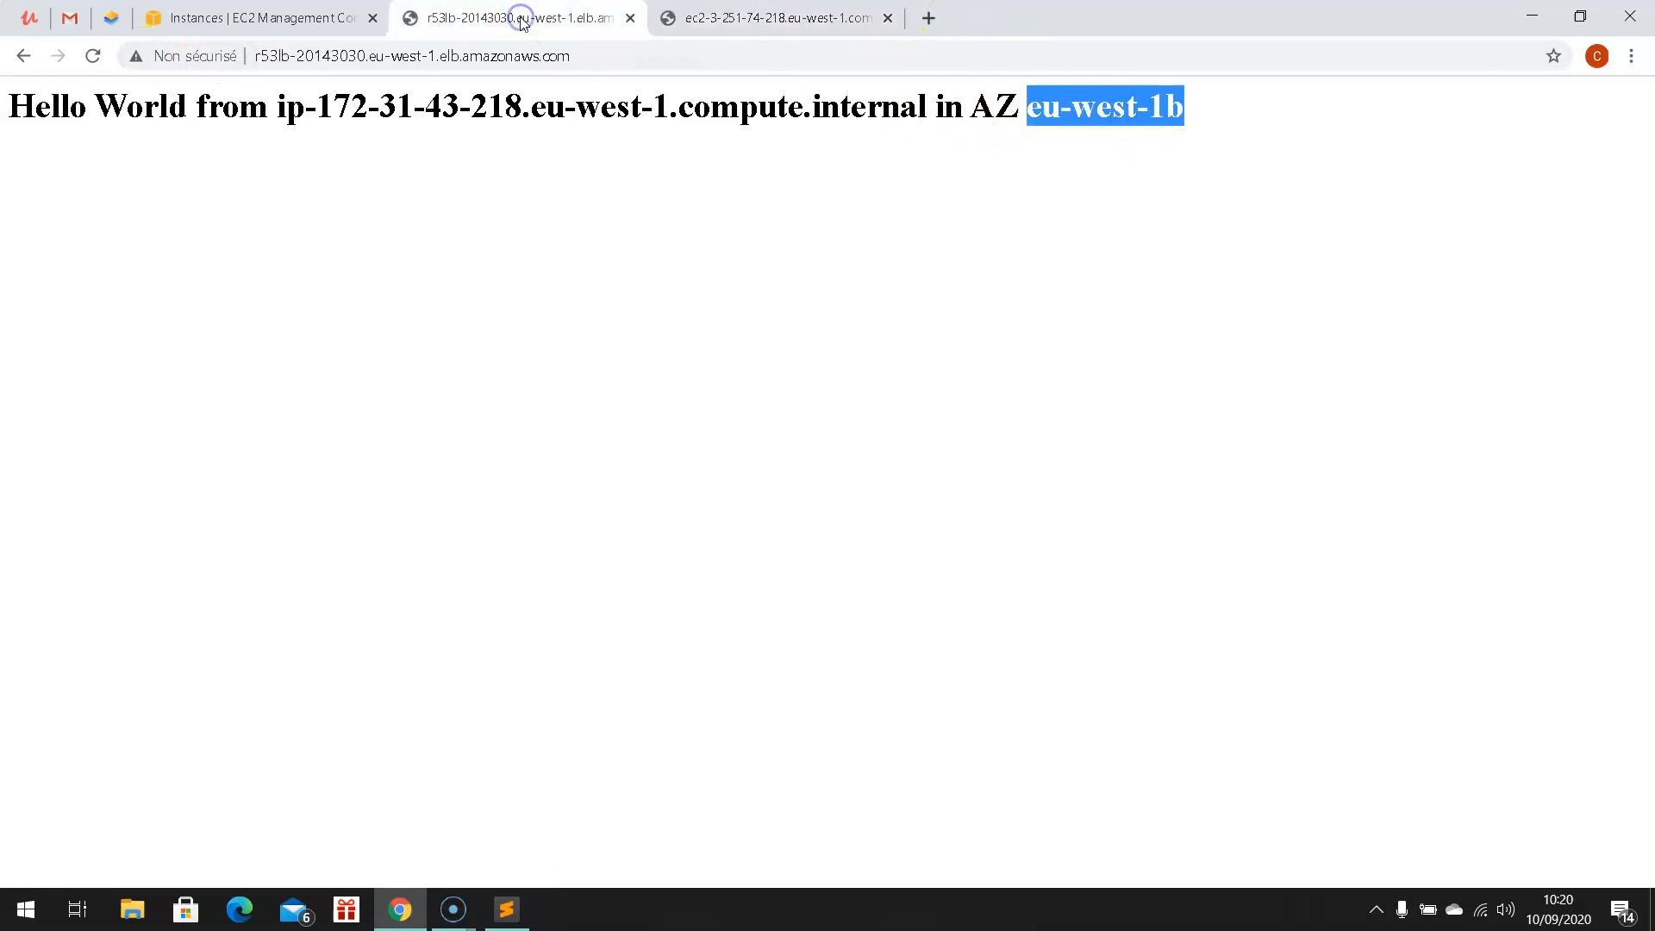
click(785, 19)
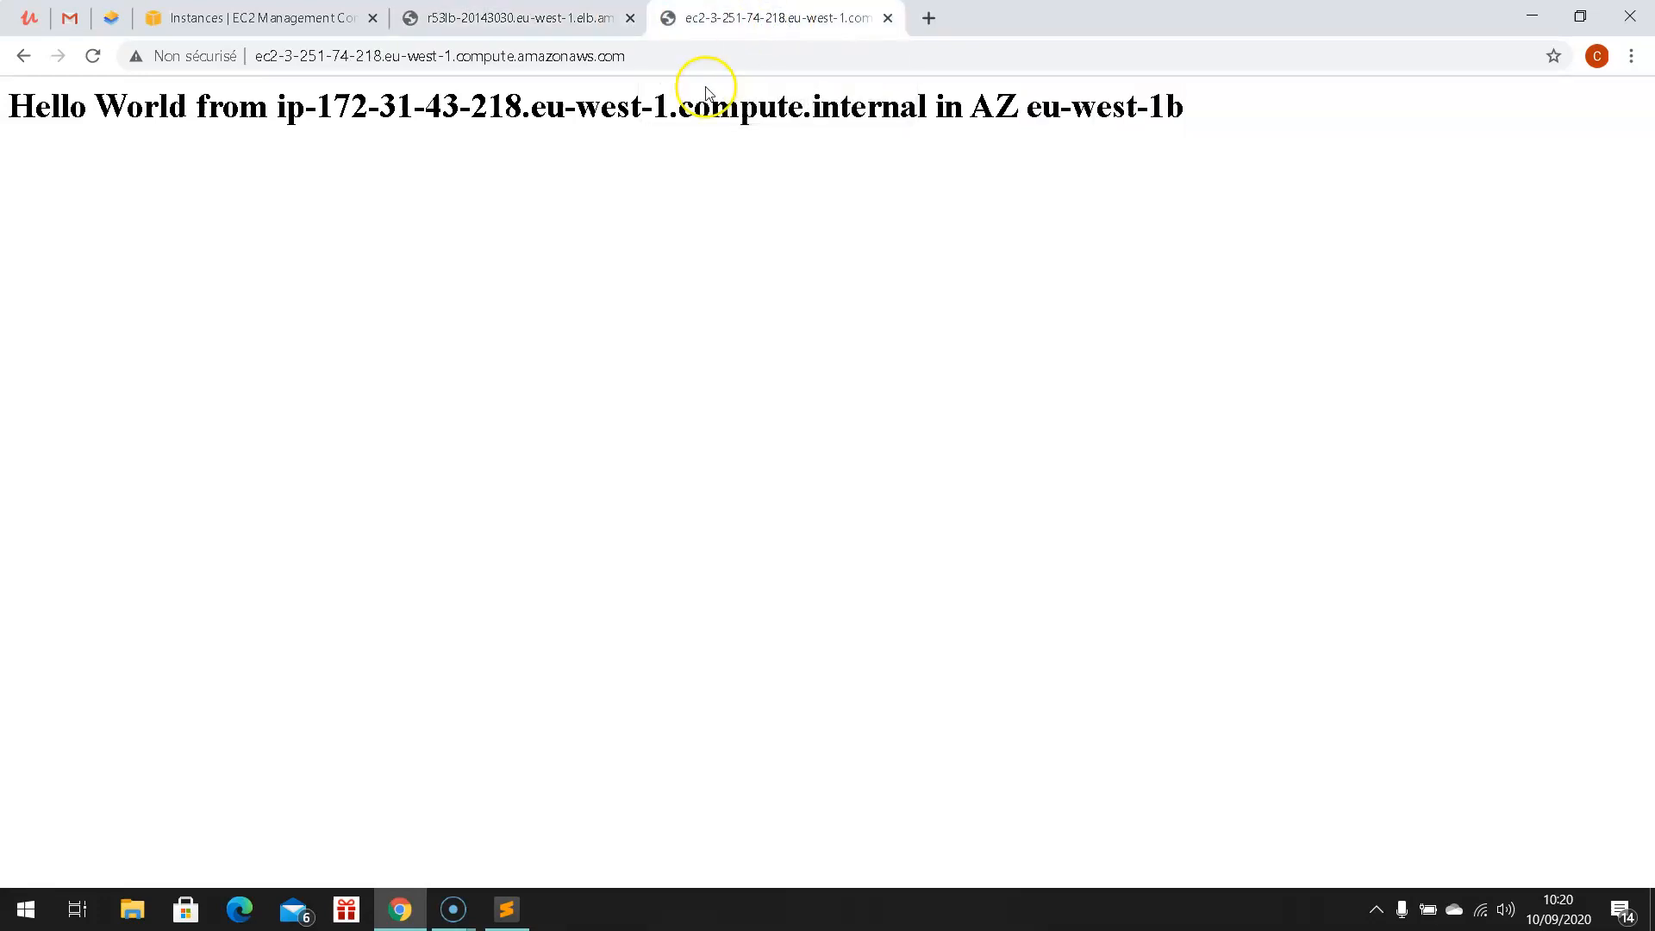
click(220, 27)
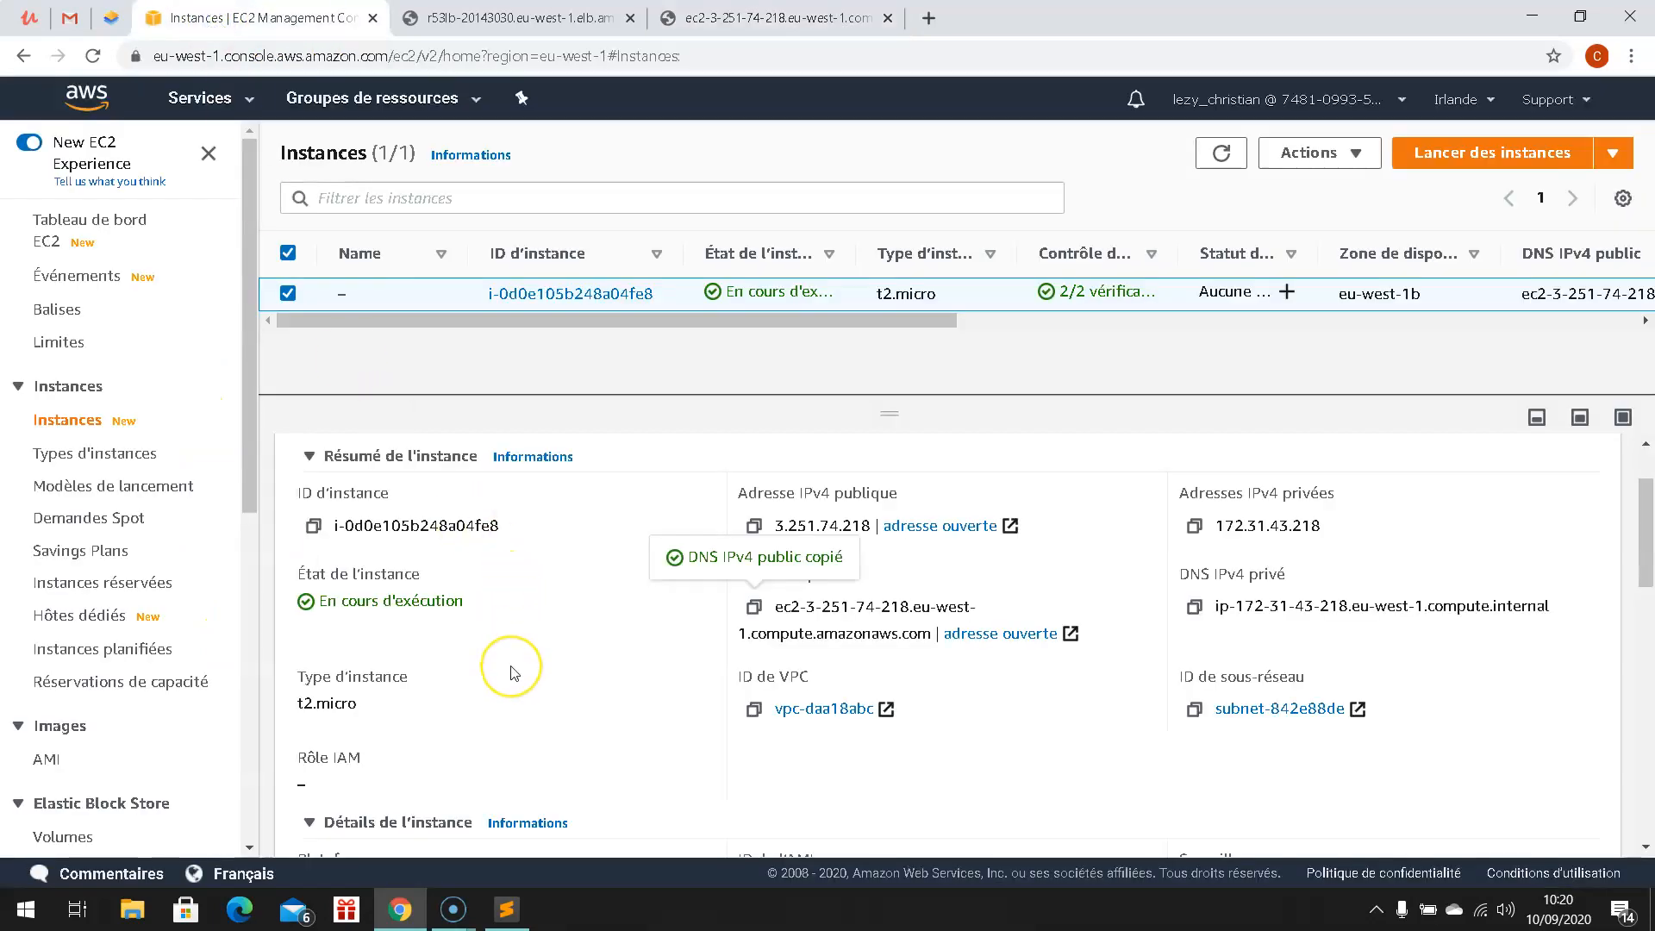